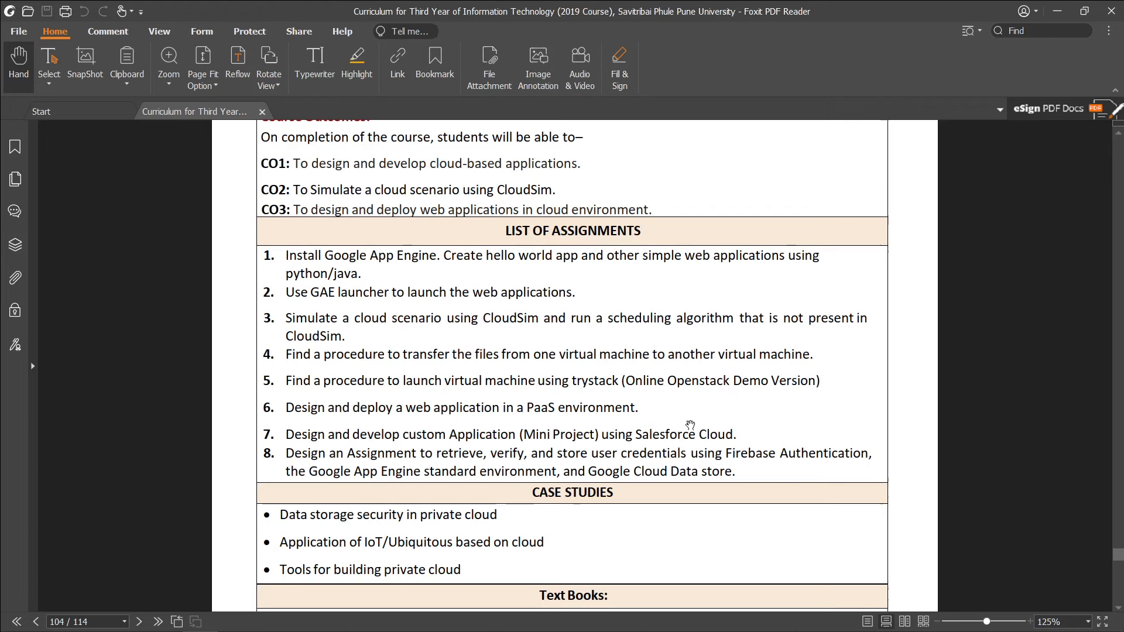
# Switch to the AWS Management Console in the browser, open the EC2 Instances page and dismiss the welcome message.
pyautogui.hotkey('alt', 'Tab')
pyautogui.hotkey('alt', 'Tab')
pyautogui.hotkey('alt', 'Tab')
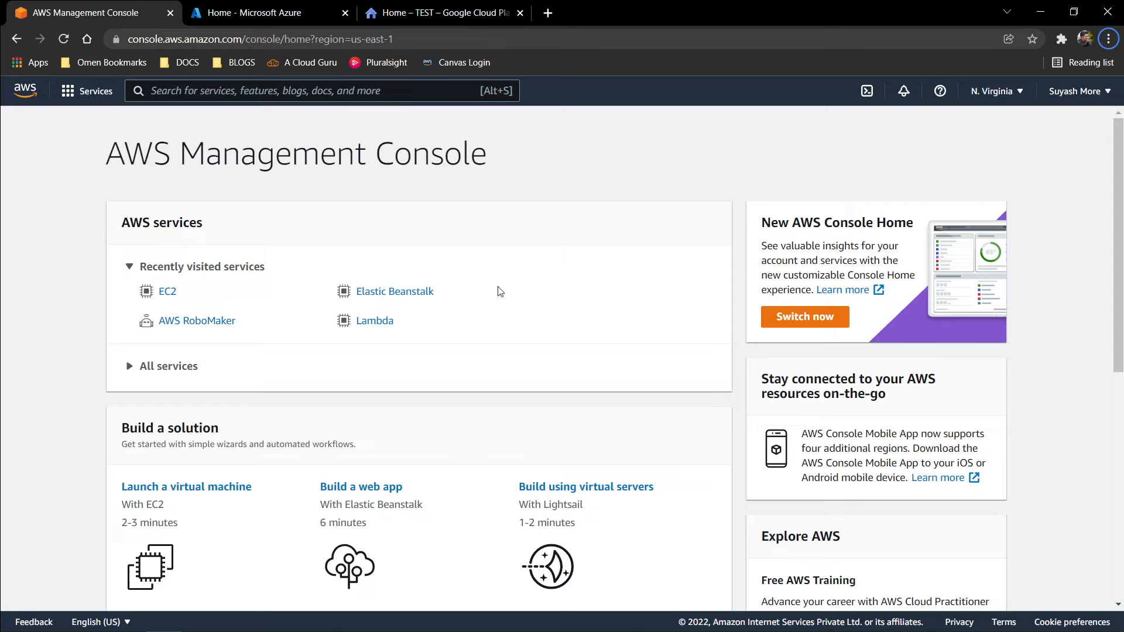
pyautogui.click(164, 295)
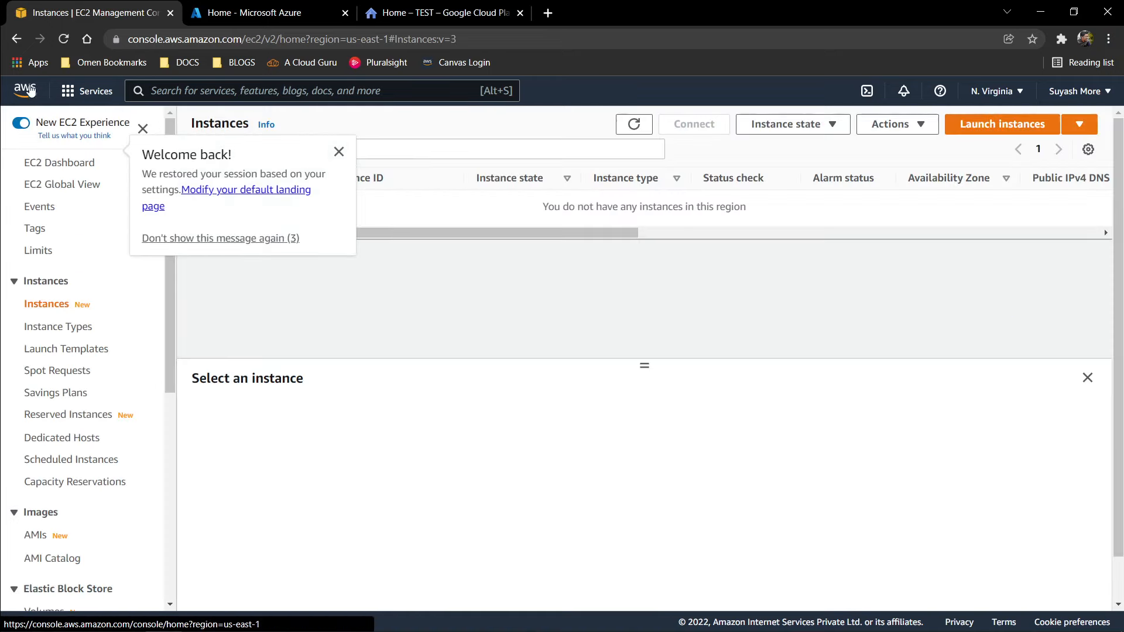
pyautogui.click(30, 89)
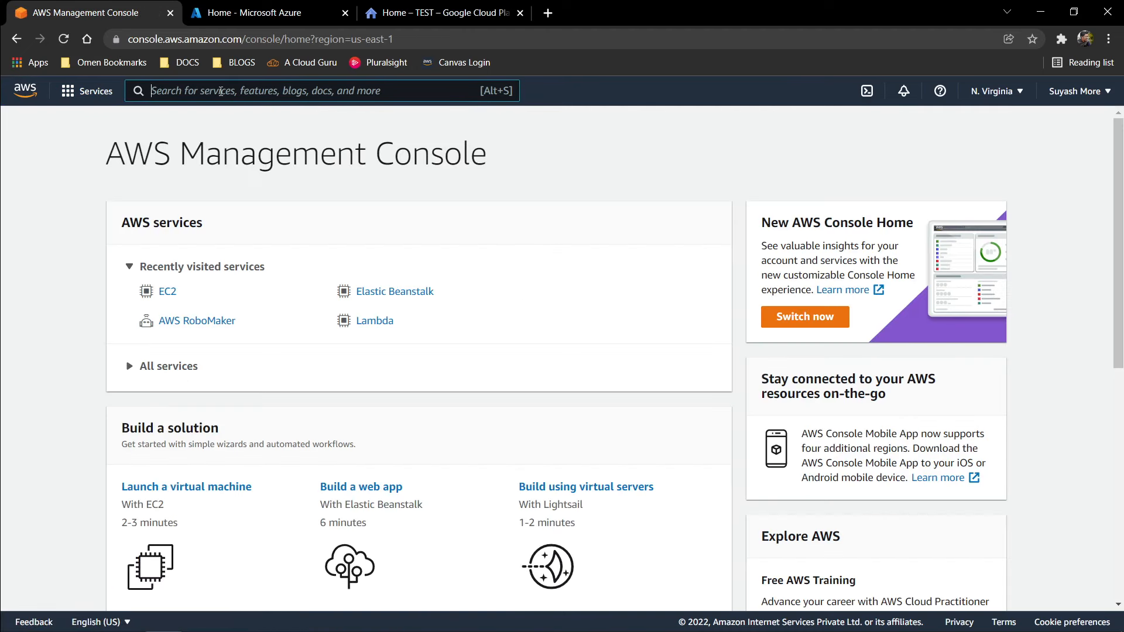
pyautogui.write('ec2')
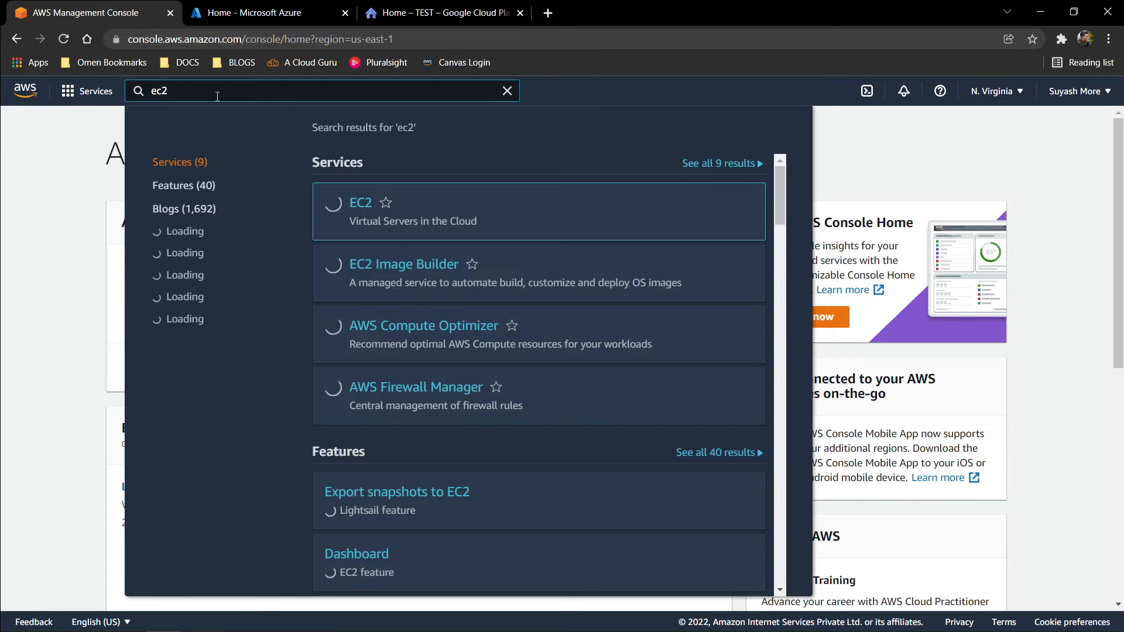
pyautogui.click(361, 205)
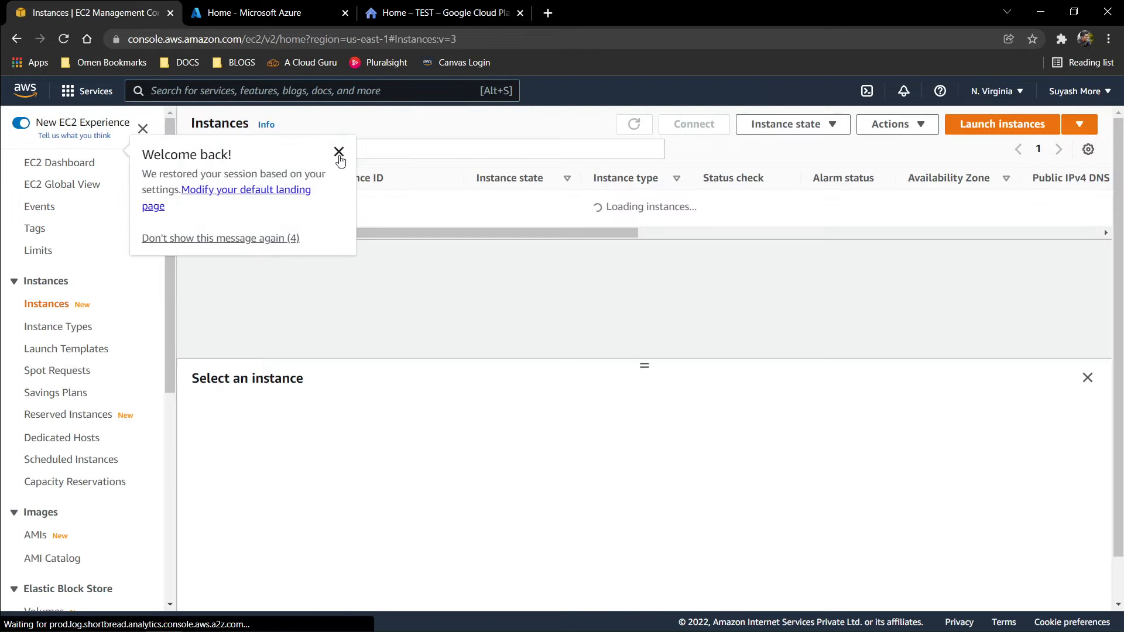
pyautogui.click(339, 152)
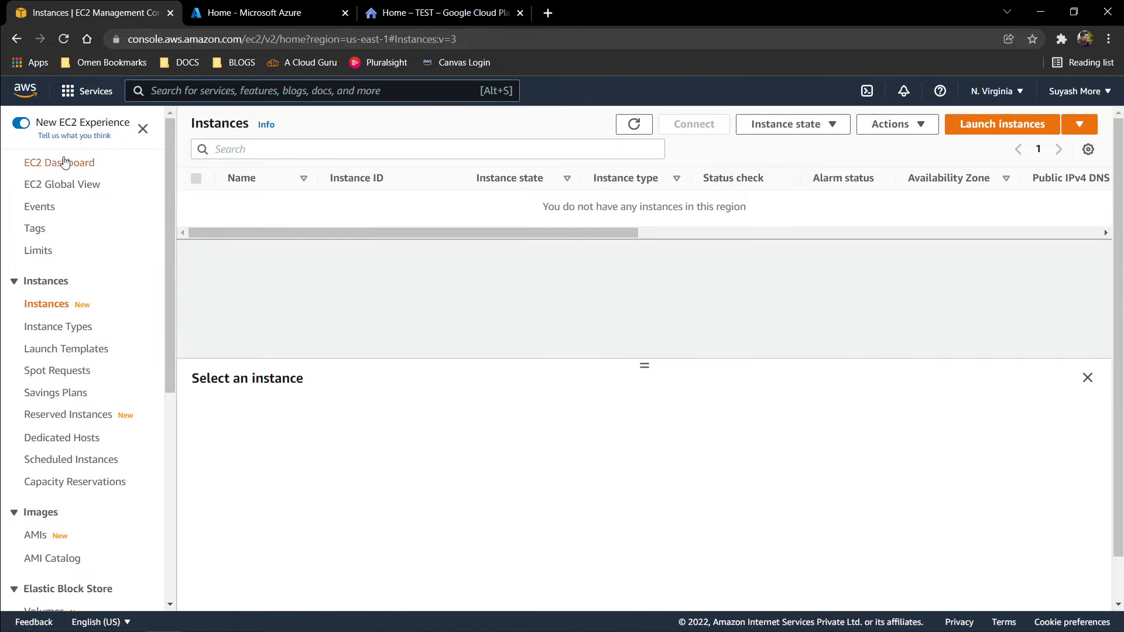
# Start launching a new instance and choose the Ubuntu Server 18.04 LTS (HVM), SSD Volume Type image.
pyautogui.click(987, 136)
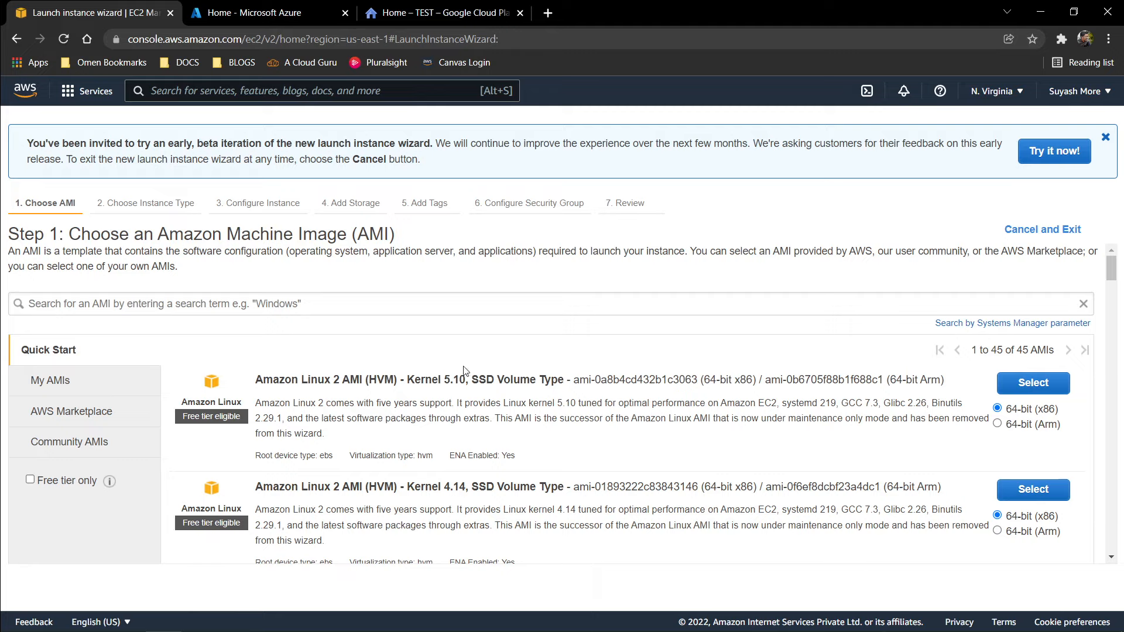
pyautogui.scroll(-2, 361, 397)
pyautogui.scroll(2, 427, 412)
pyautogui.scroll(-3, 535, 430)
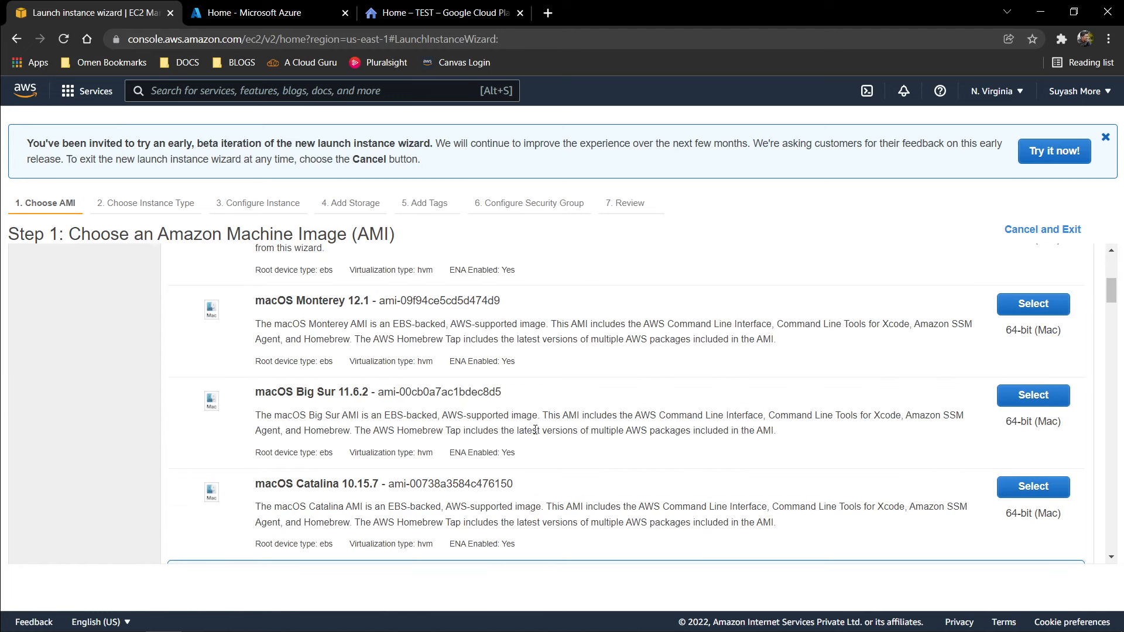
pyautogui.scroll(-5, 536, 430)
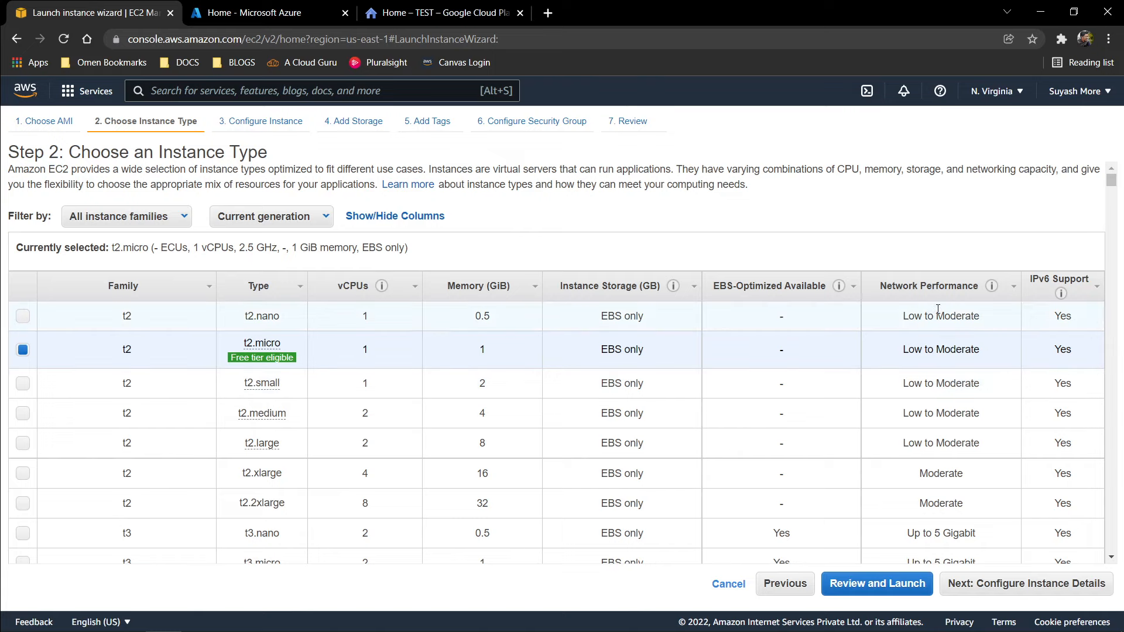
# Keep the free-tier t2.micro instance type and continue to the instance details.
pyautogui.moveTo(406, 372)
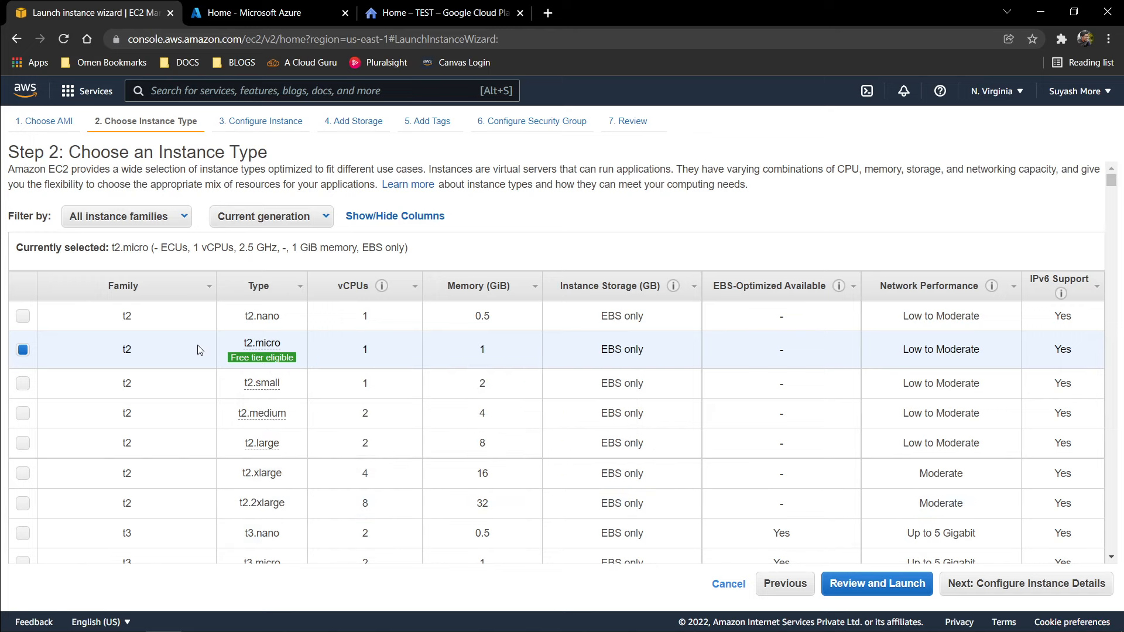
pyautogui.moveTo(240, 347)
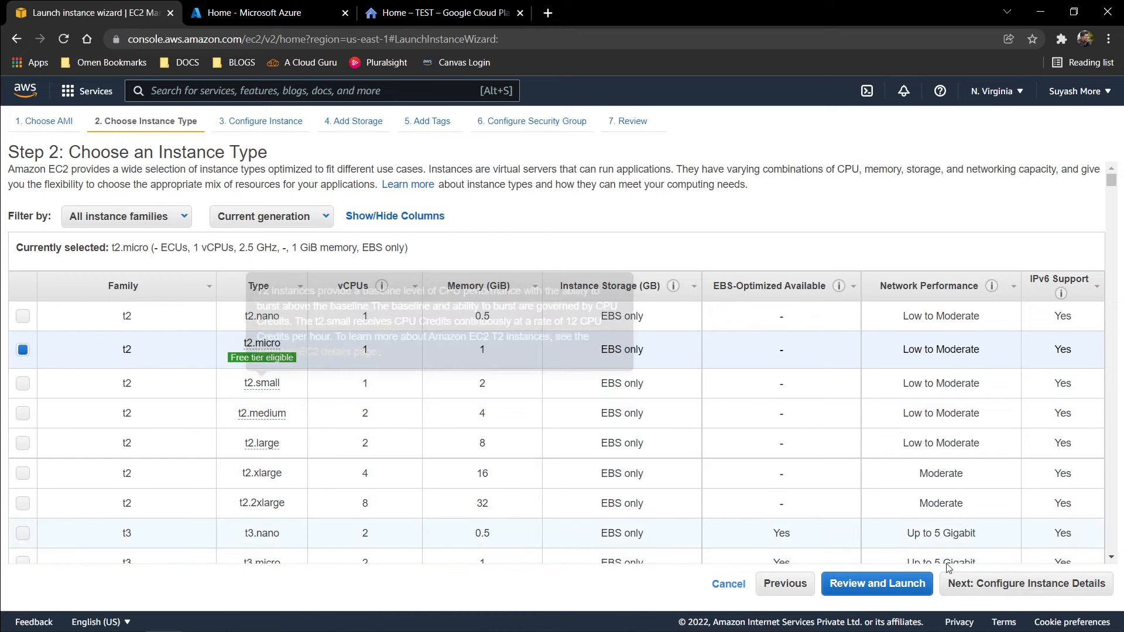
pyautogui.click(984, 584)
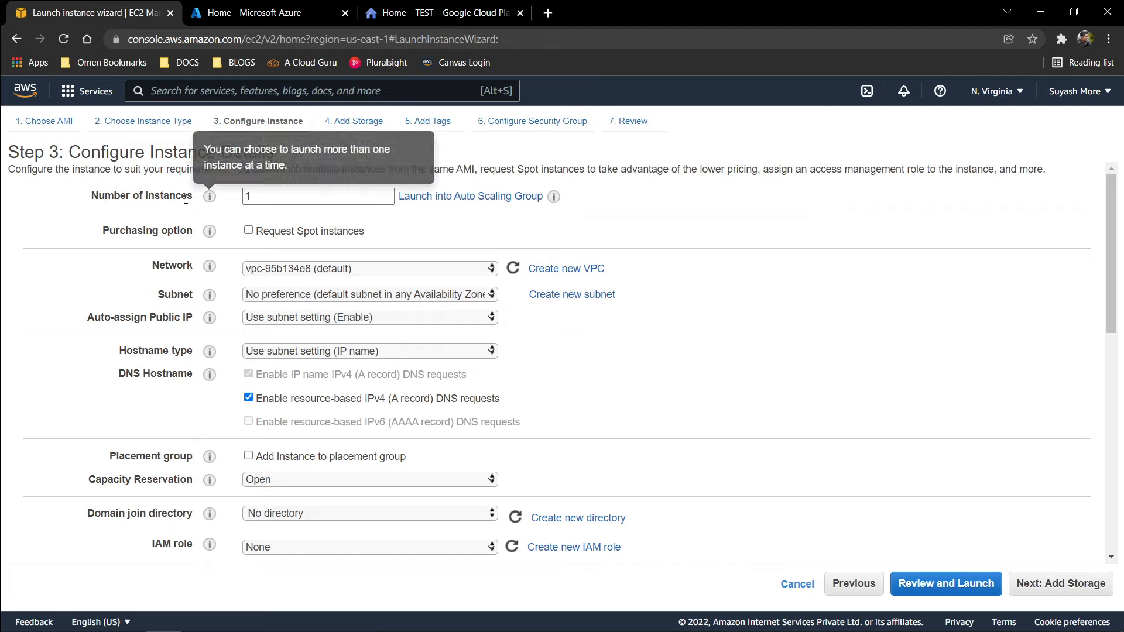
# Look through the instance details, keep 1 instance with the default settings, and continue to the storage configuration.
pyautogui.click(262, 201)
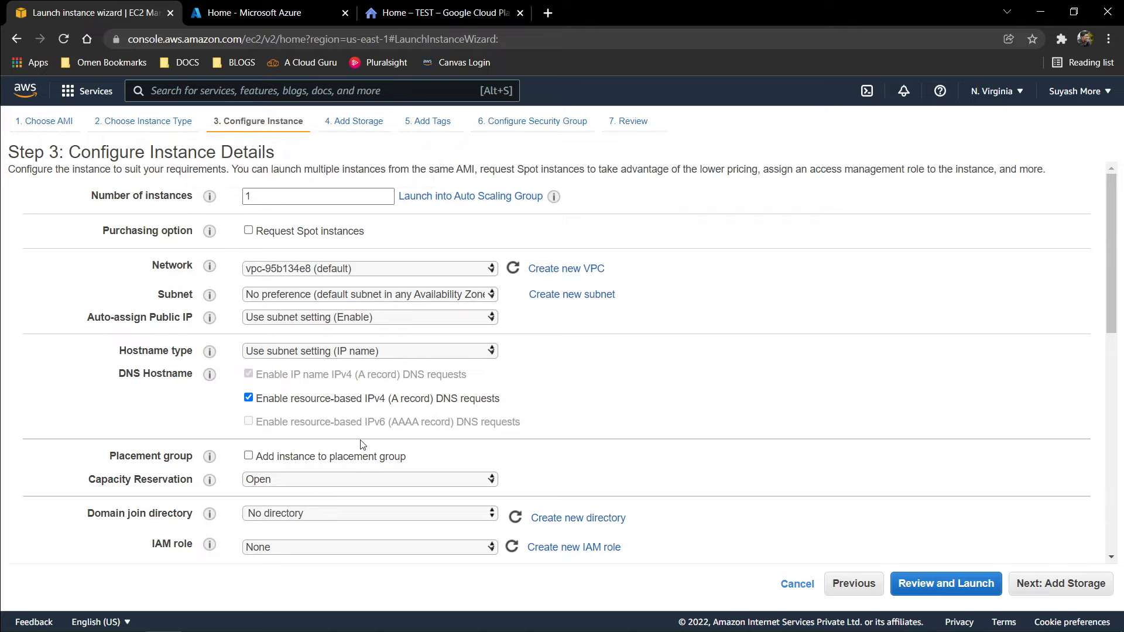
pyautogui.scroll(-12, 446, 466)
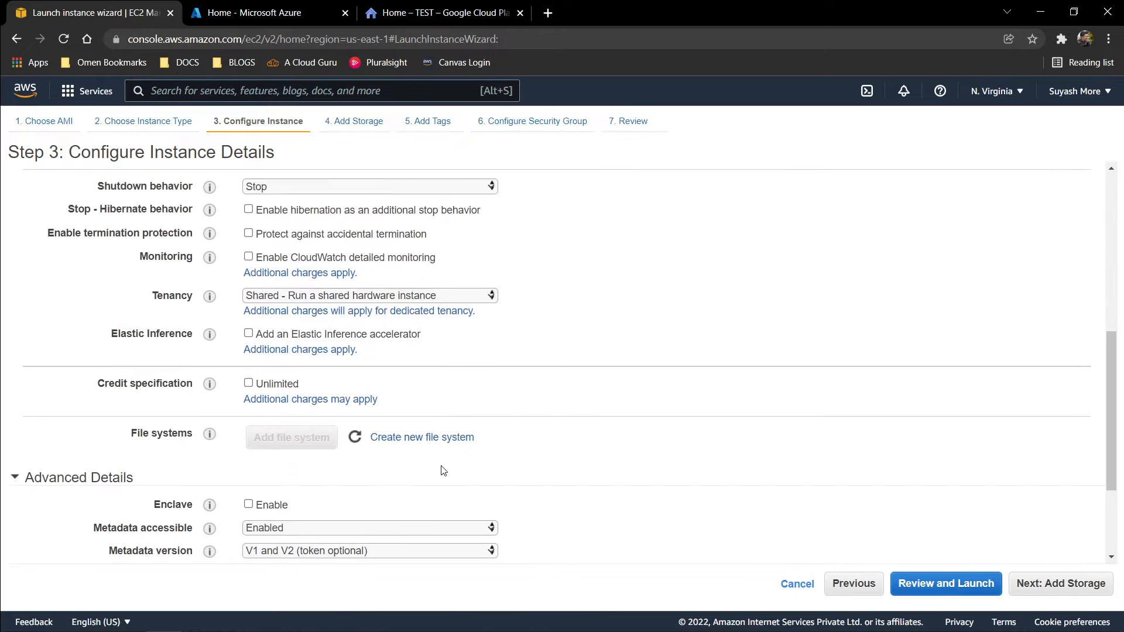
pyautogui.scroll(12, 555, 419)
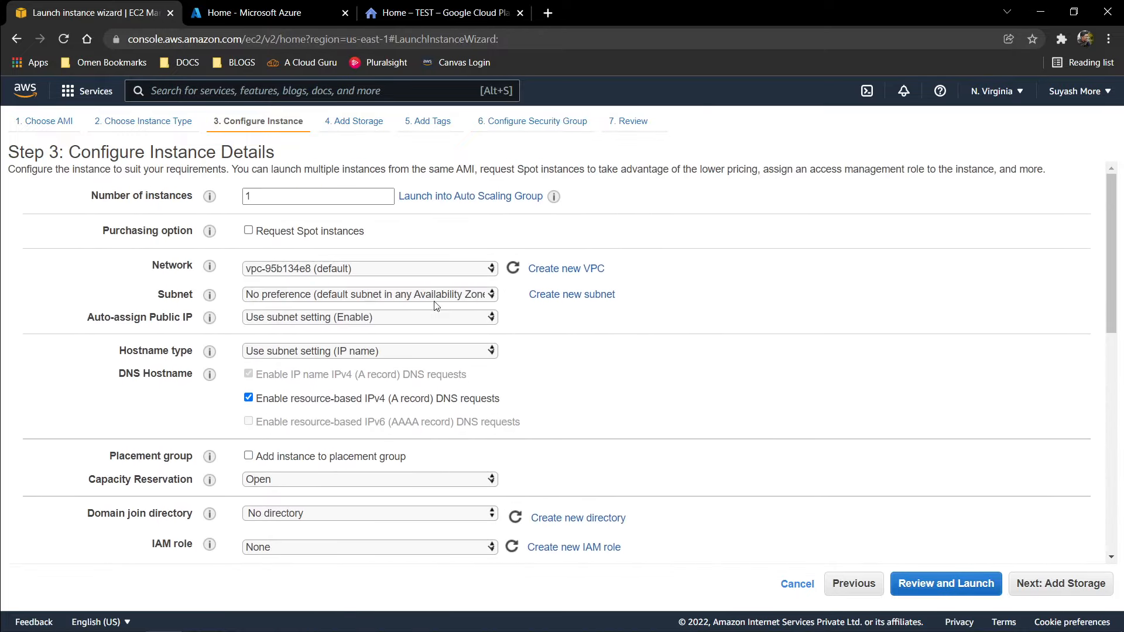
pyautogui.click(1013, 586)
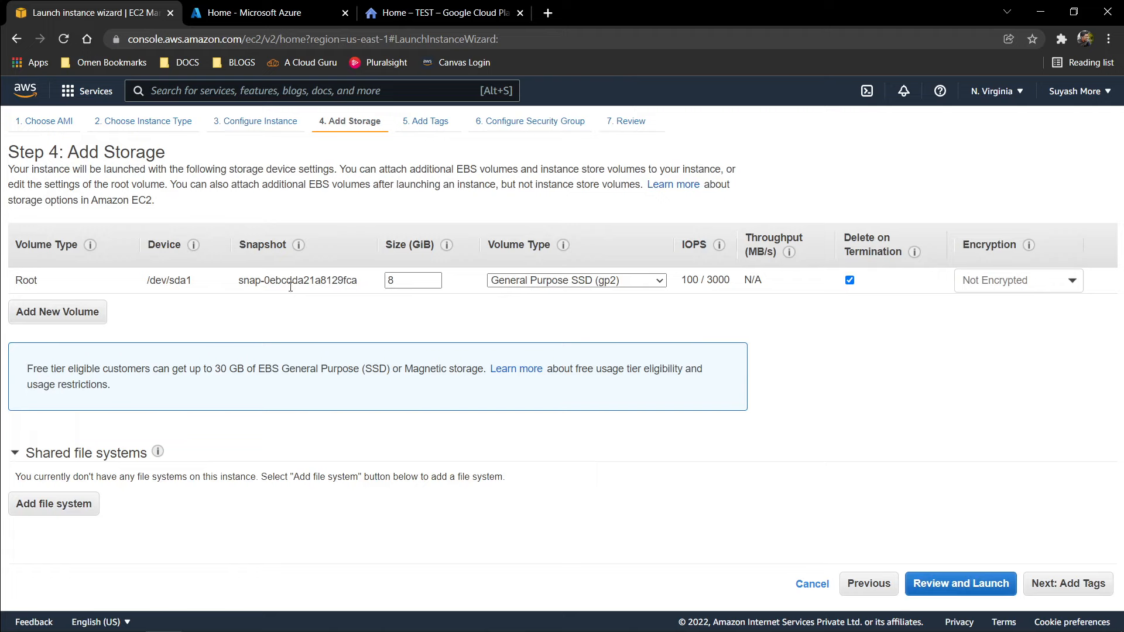
# Check the root volume's size and type options, keep 8 GiB General Purpose SSD (gp2), and continue to the tags.
pyautogui.doubleClick(403, 285)
pyautogui.moveTo(402, 286); pyautogui.dragTo(369, 286)
pyautogui.click(419, 297)
pyautogui.click(387, 281)
pyautogui.click(338, 290)
pyautogui.doubleClick(402, 281)
pyautogui.click(424, 281)
pyautogui.doubleClick(417, 283)
pyautogui.click(433, 322)
pyautogui.click(629, 279)
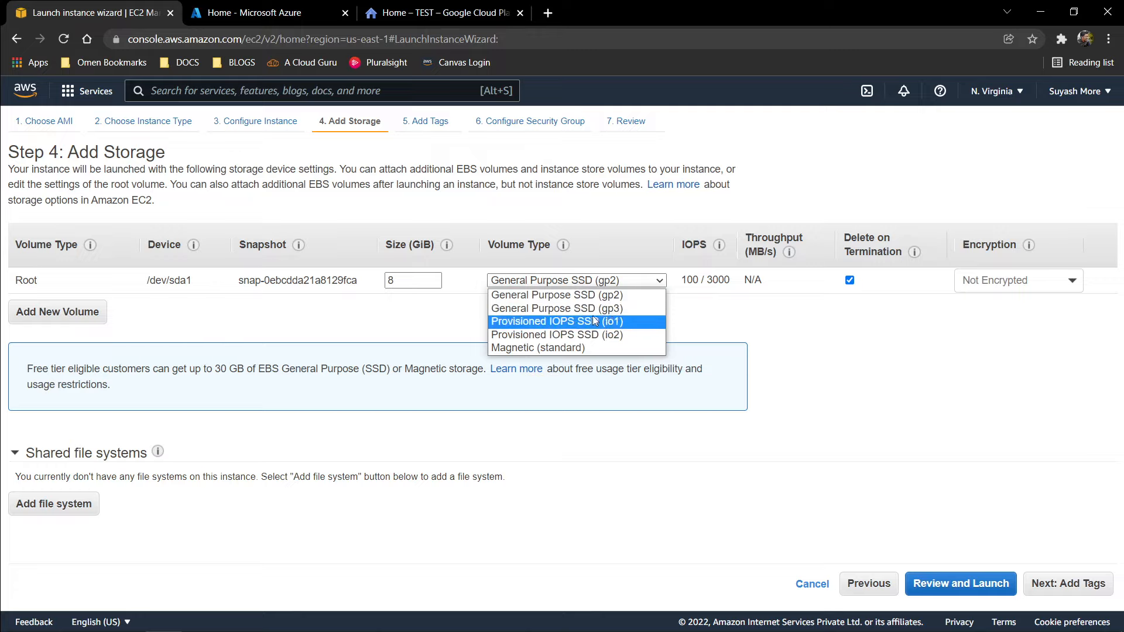
pyautogui.click(819, 329)
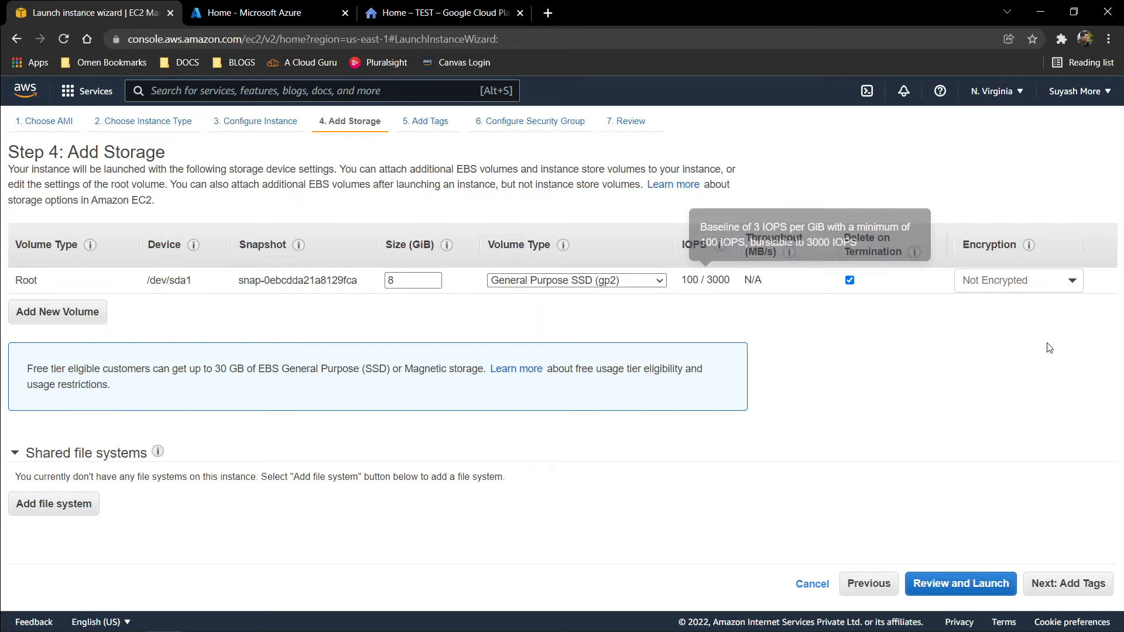
pyautogui.click(1031, 587)
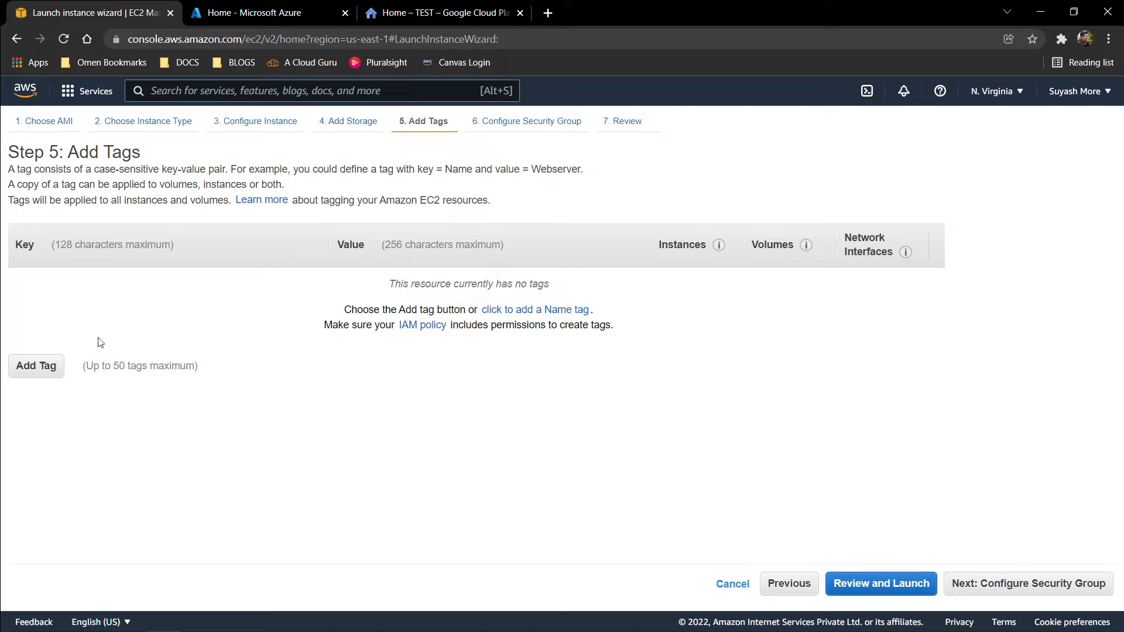
# Add a tag with key Name and value "production VM", then continue to the security group configuration.
pyautogui.click(38, 366)
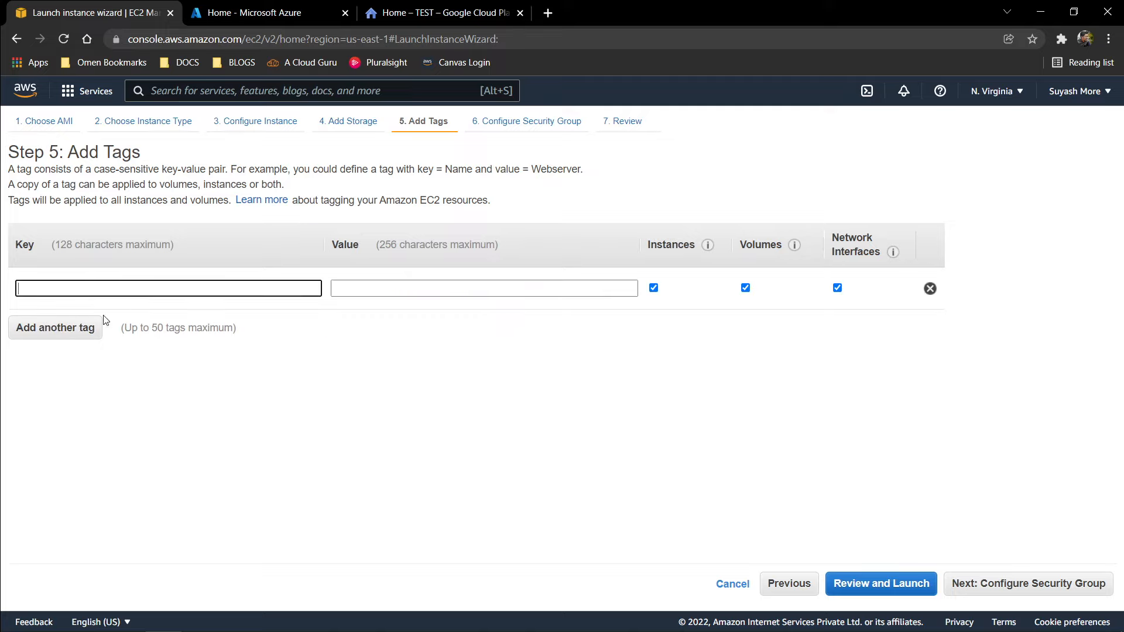
pyautogui.write('Name')
pyautogui.press('Tab')
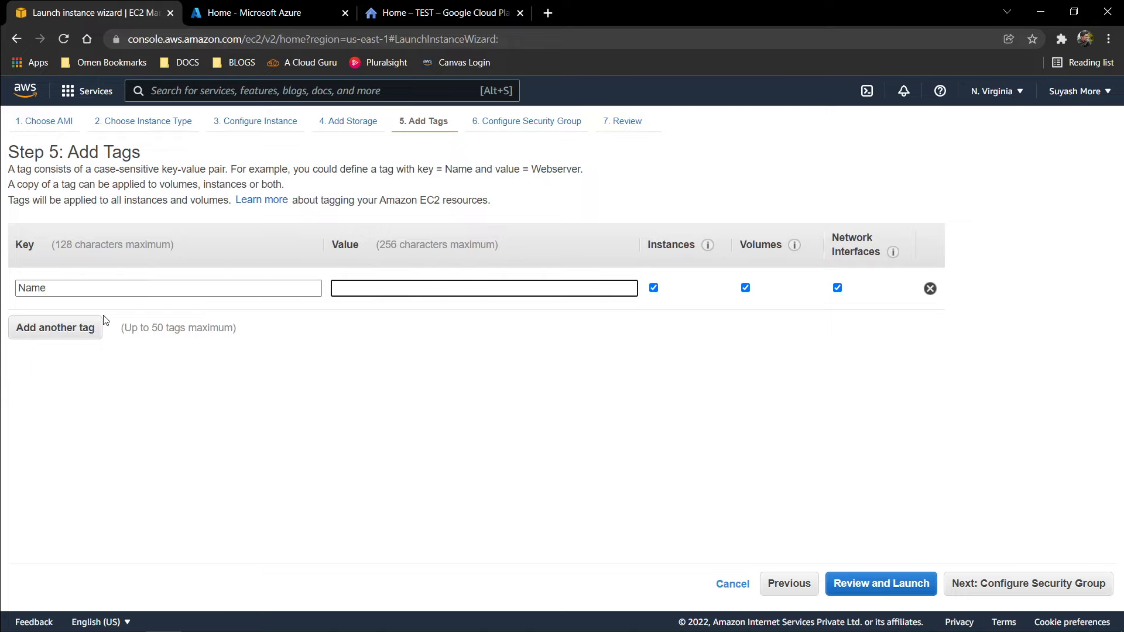
pyautogui.write('production VM')
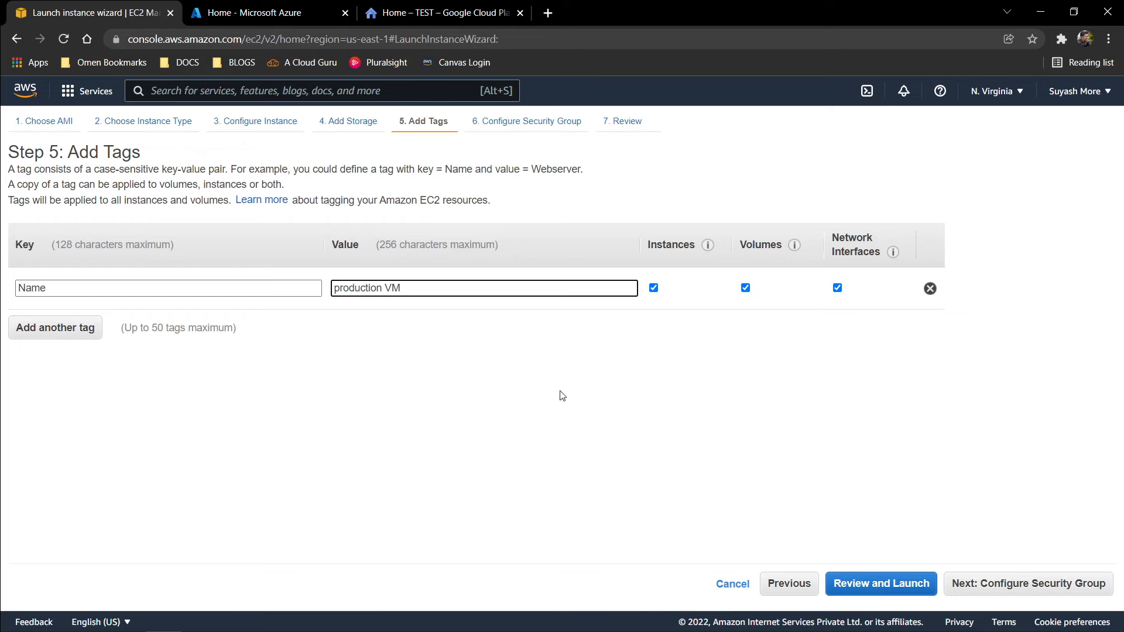
pyautogui.click(1054, 588)
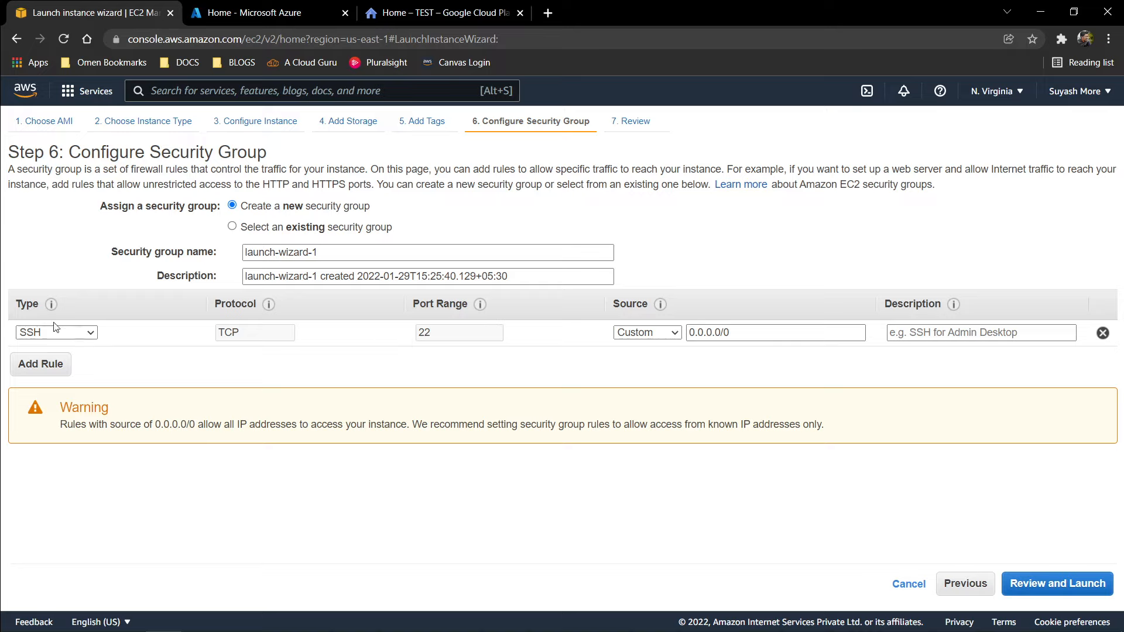
# Add an HTTPS rule to the new security group.
pyautogui.click(41, 364)
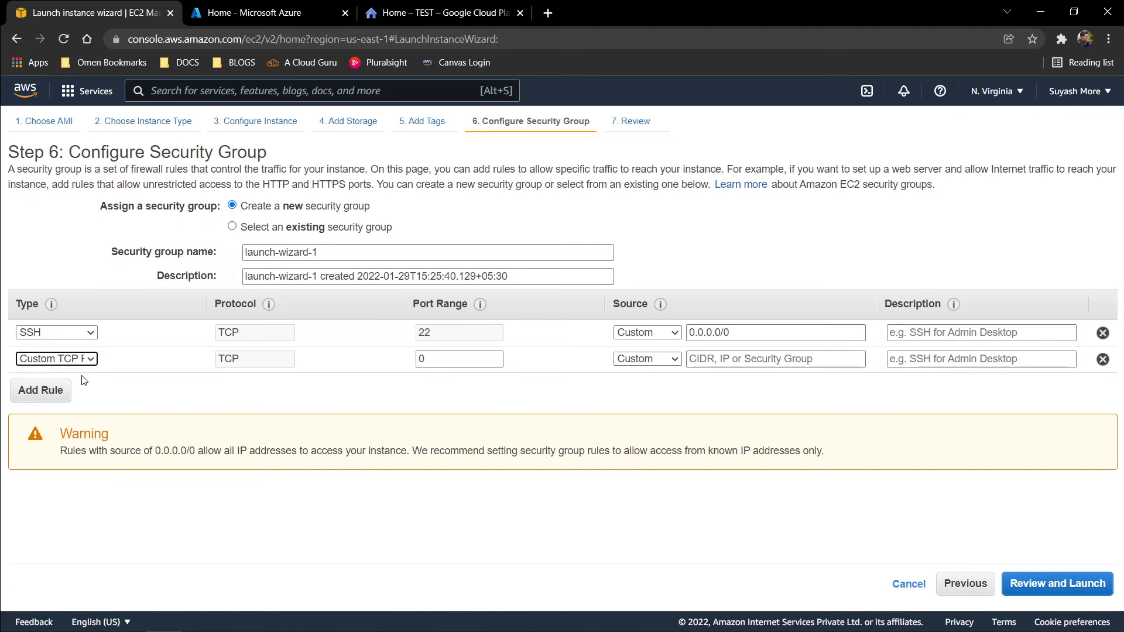
pyautogui.click(85, 359)
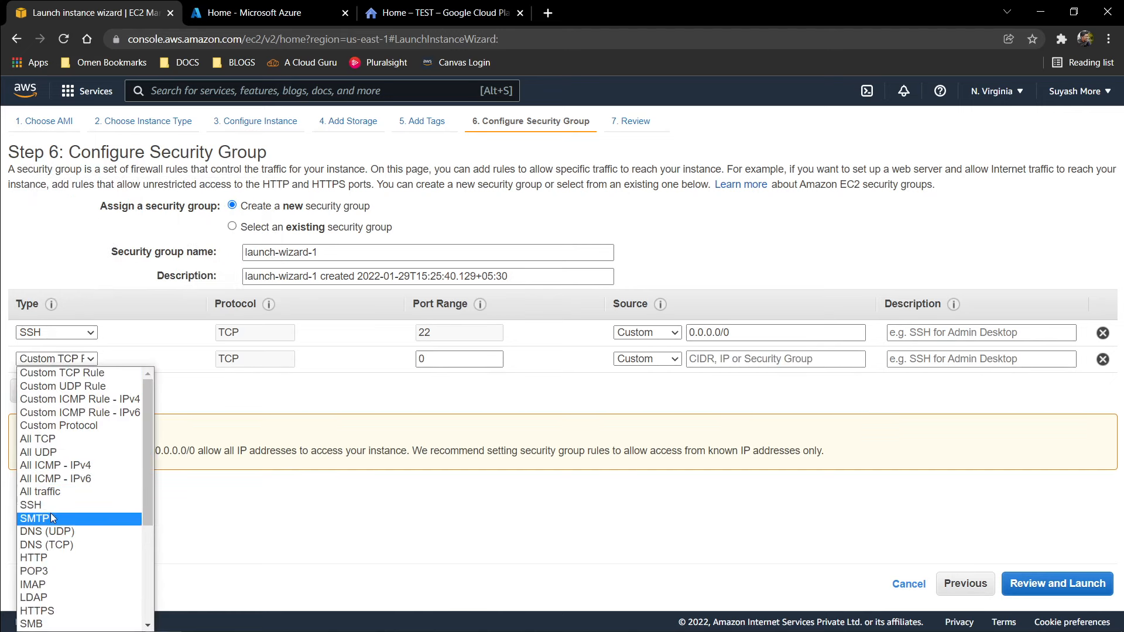
pyautogui.scroll(-3, 62, 530)
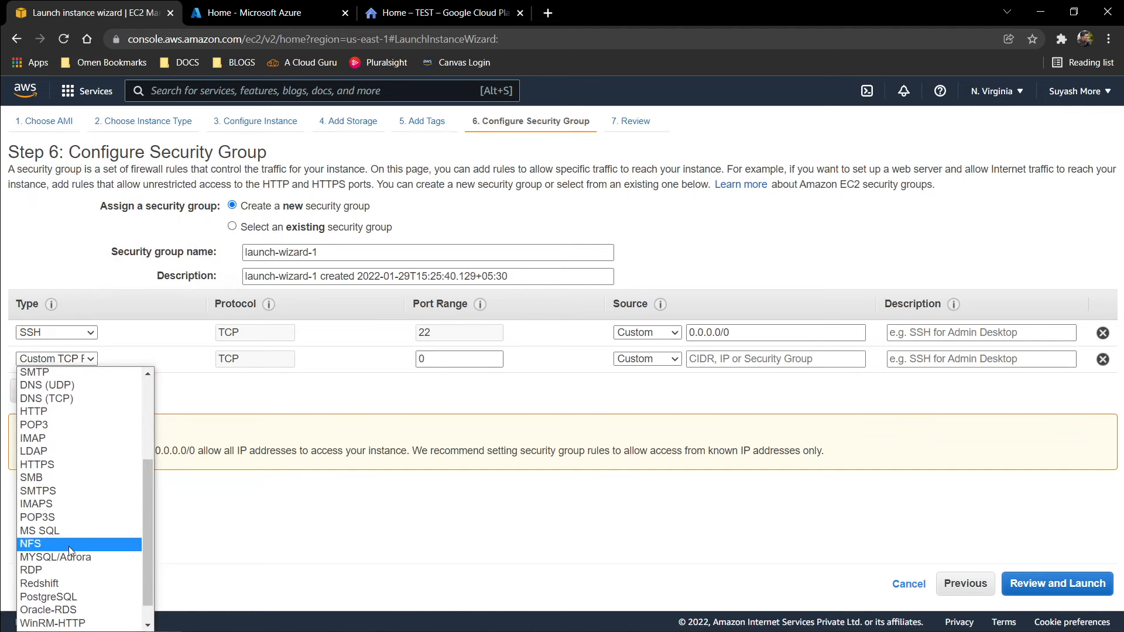
pyautogui.click(68, 465)
# Add an HTTP rule below the HTTPS rule in the security group.
pyautogui.click(53, 390)
pyautogui.click(81, 391)
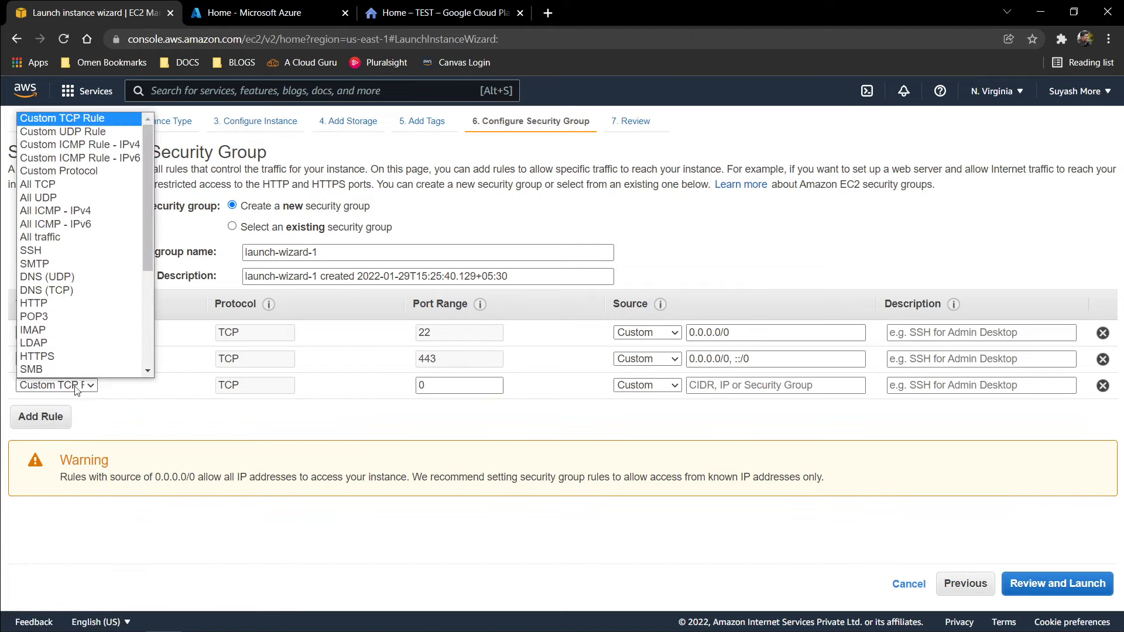
pyautogui.scroll(-5, 66, 349)
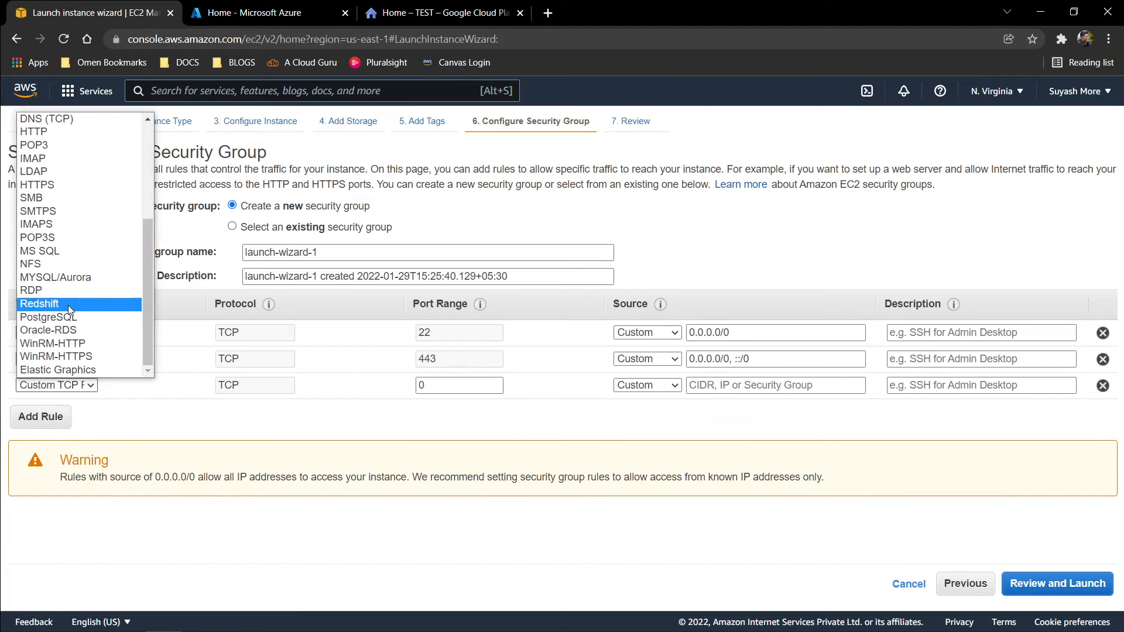
pyautogui.scroll(5, 61, 351)
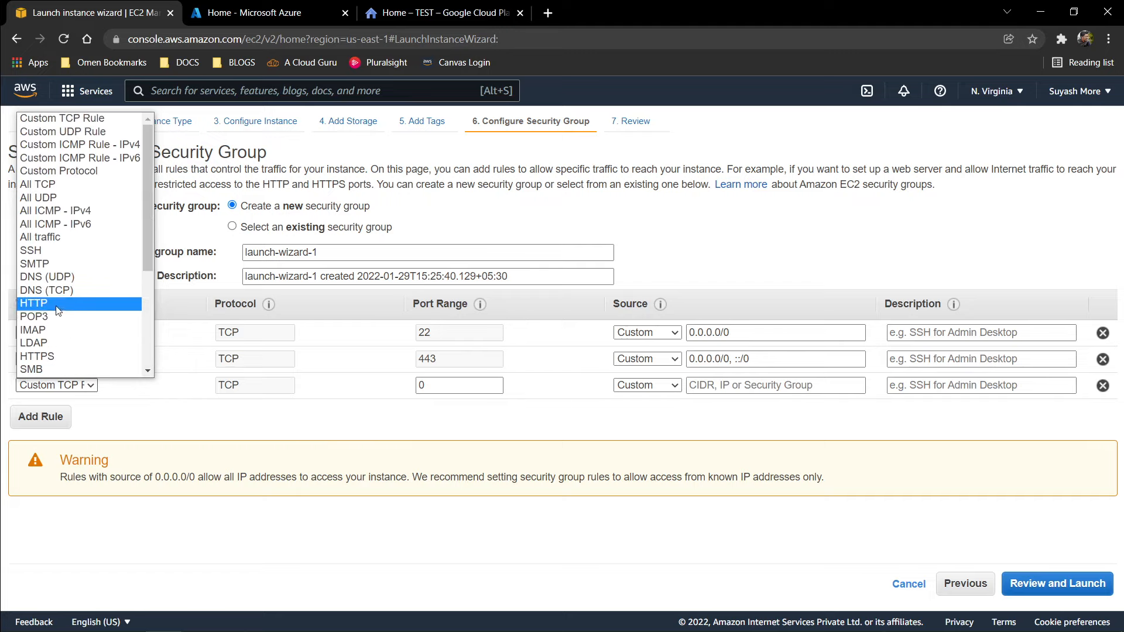
pyautogui.click(59, 304)
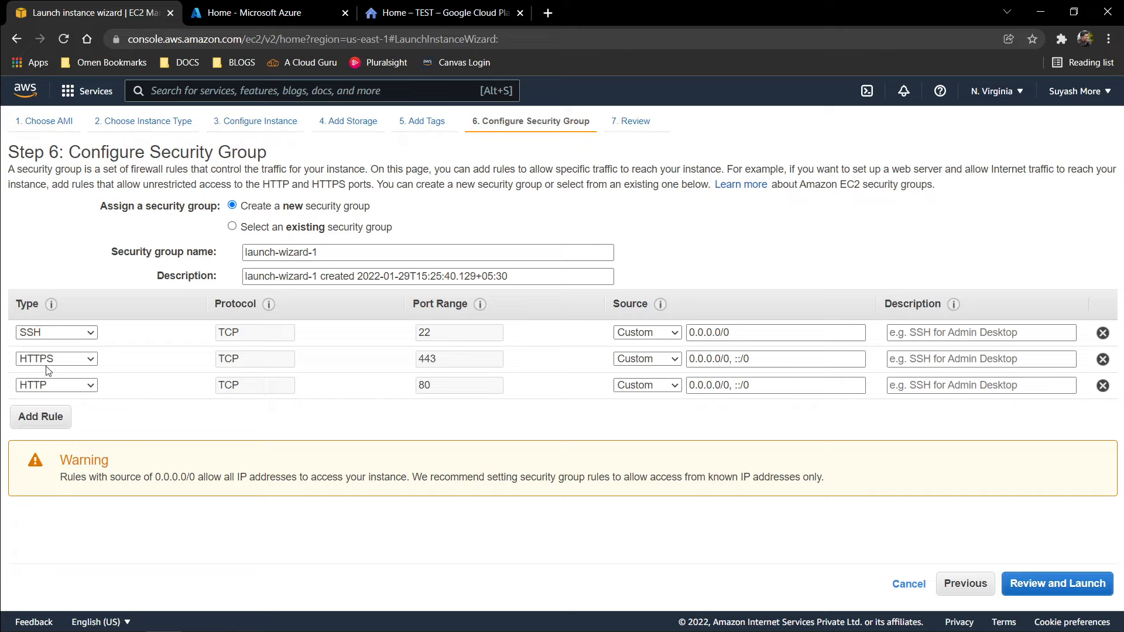
pyautogui.click(41, 417)
pyautogui.click(59, 412)
pyautogui.scroll(-1, 88, 310)
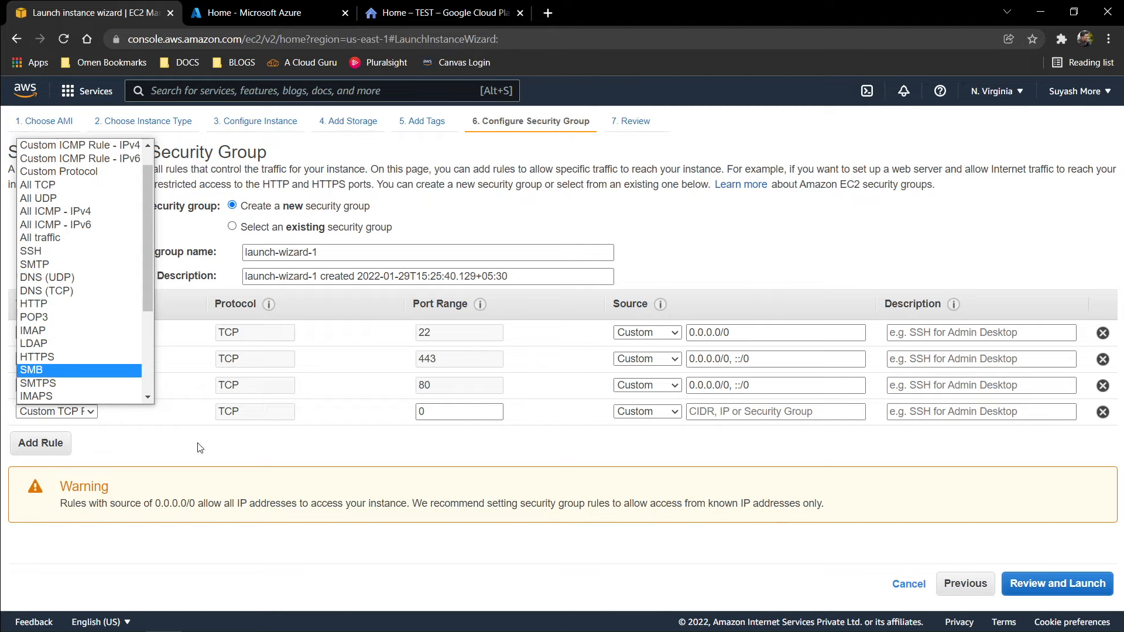
pyautogui.click(241, 444)
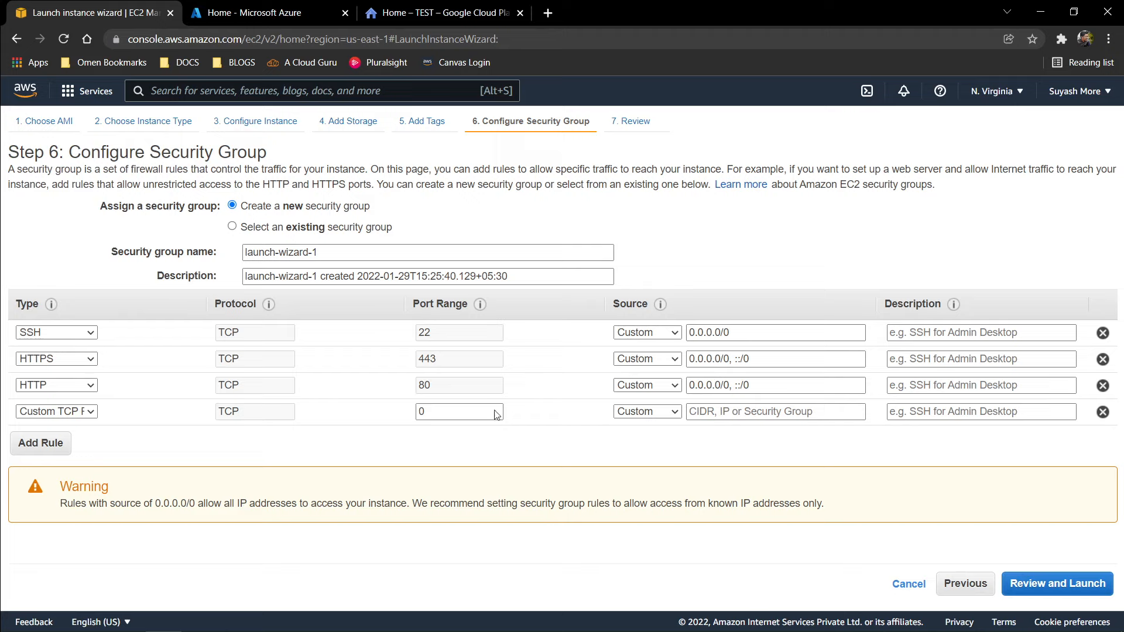
pyautogui.click(1102, 412)
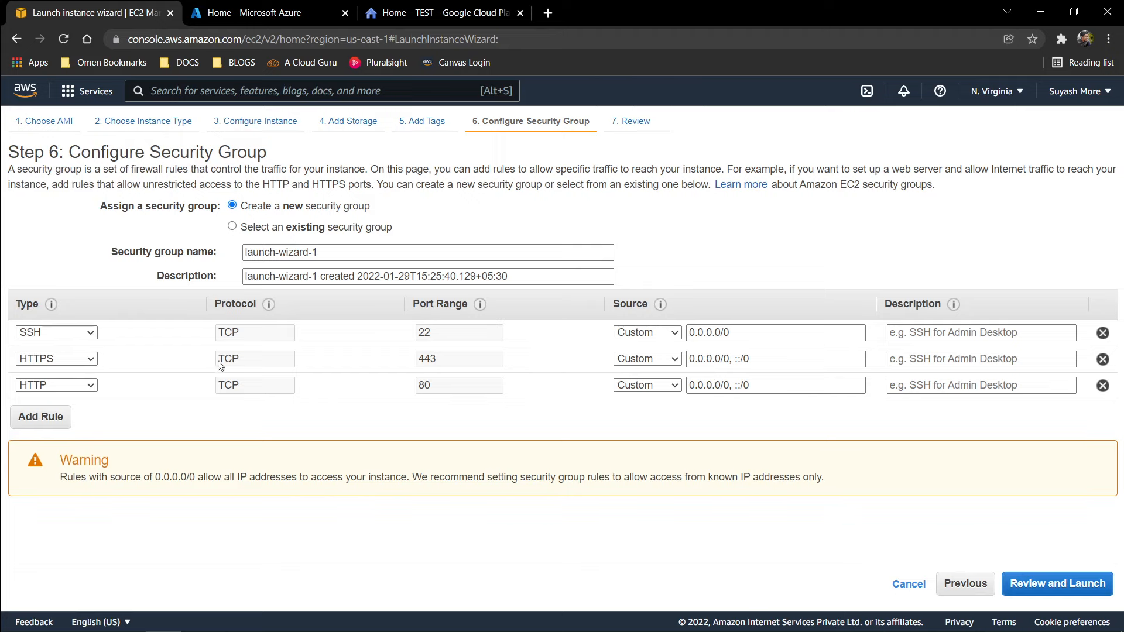
# Proceed to the launch review and check the image, instance type and security group details.
pyautogui.click(1030, 583)
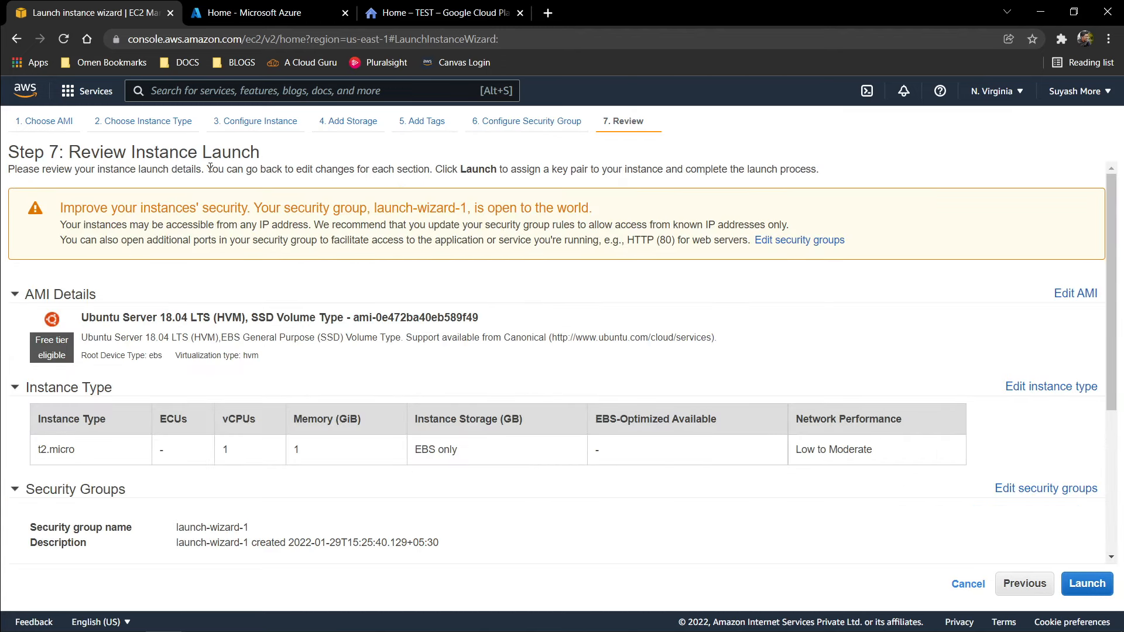
pyautogui.scroll(-4, 409, 445)
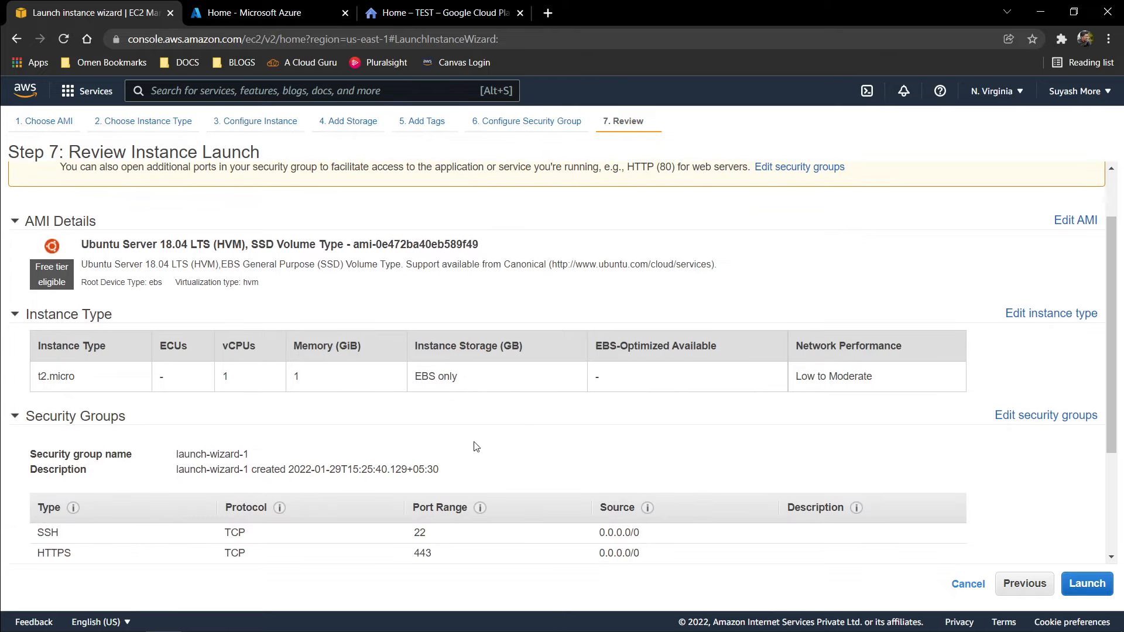
# Finish reviewing the launch configuration and proceed to the key pair selection for the instance.
pyautogui.scroll(4, 454, 454)
pyautogui.scroll(-4, 454, 455)
pyautogui.scroll(5, 454, 455)
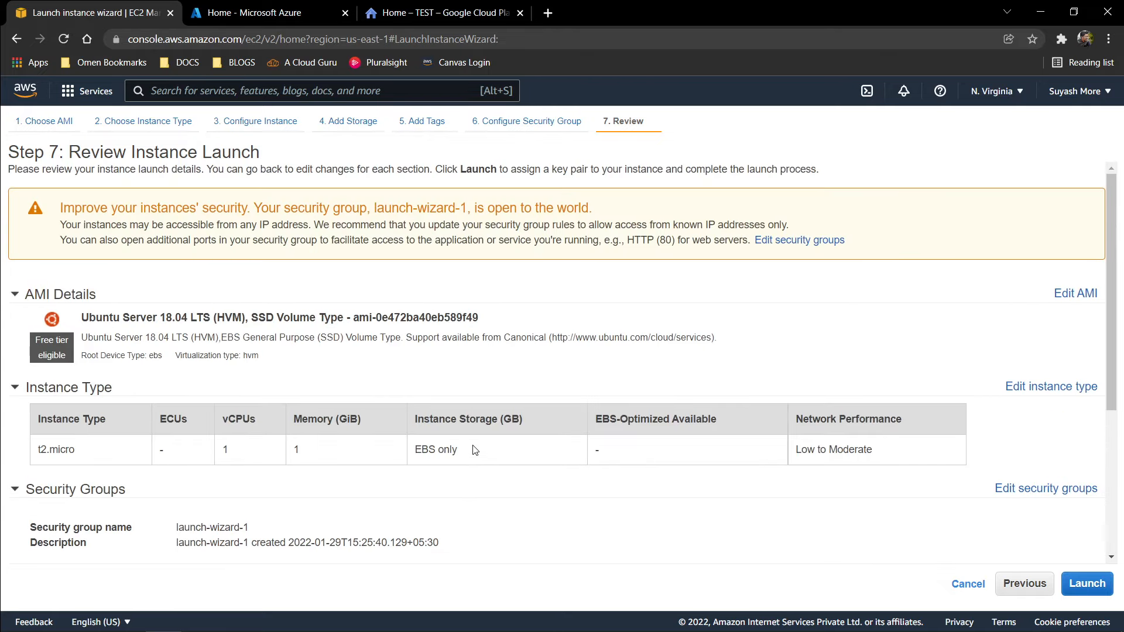
pyautogui.click(1088, 584)
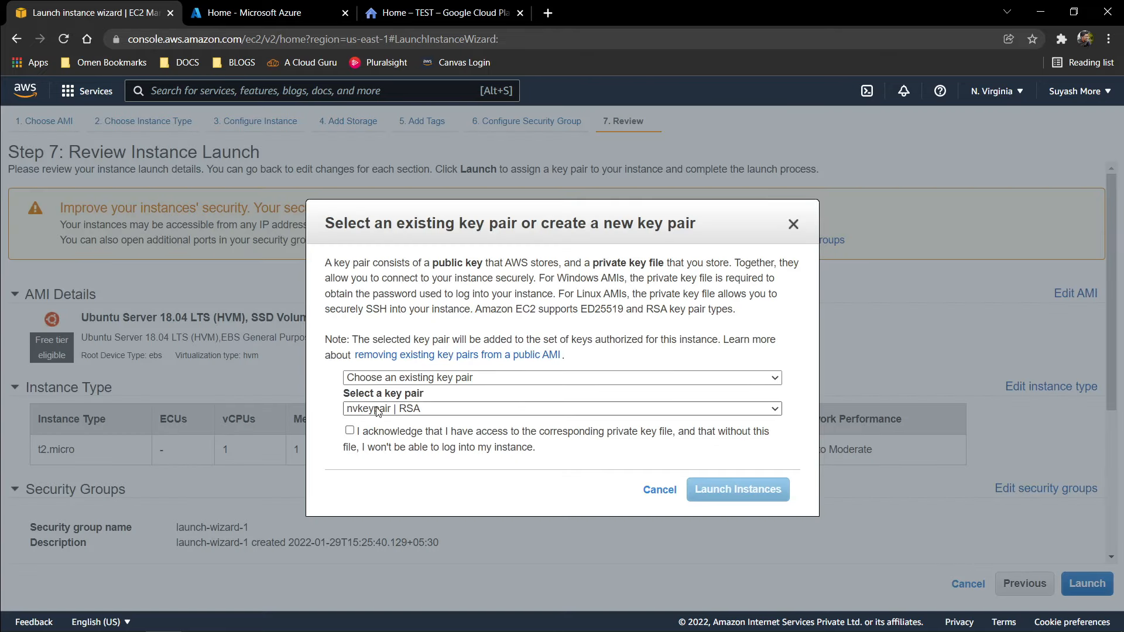
pyautogui.click(429, 378)
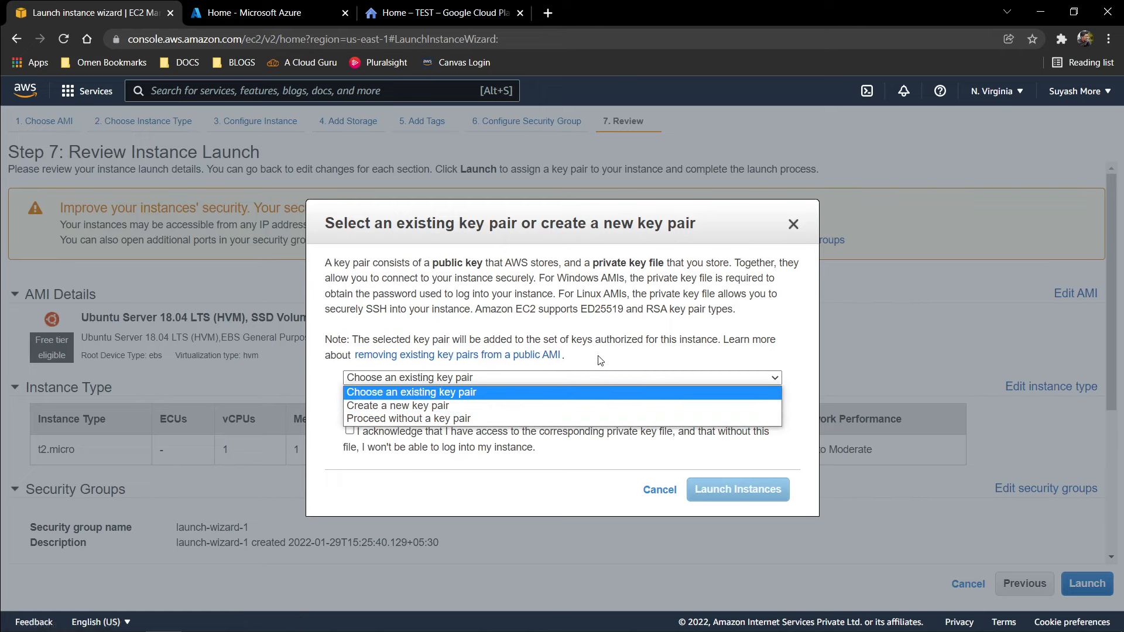
pyautogui.click(419, 391)
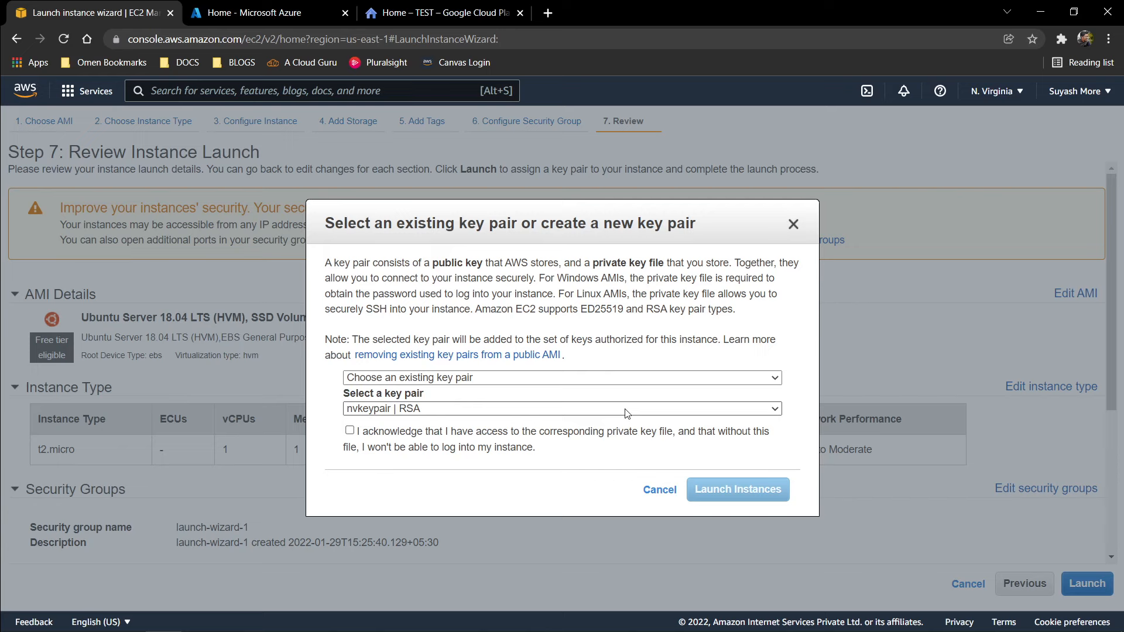
# Choose to create a new RSA key pair for the instance and name it testkeypair.
pyautogui.click(404, 378)
pyautogui.click(410, 402)
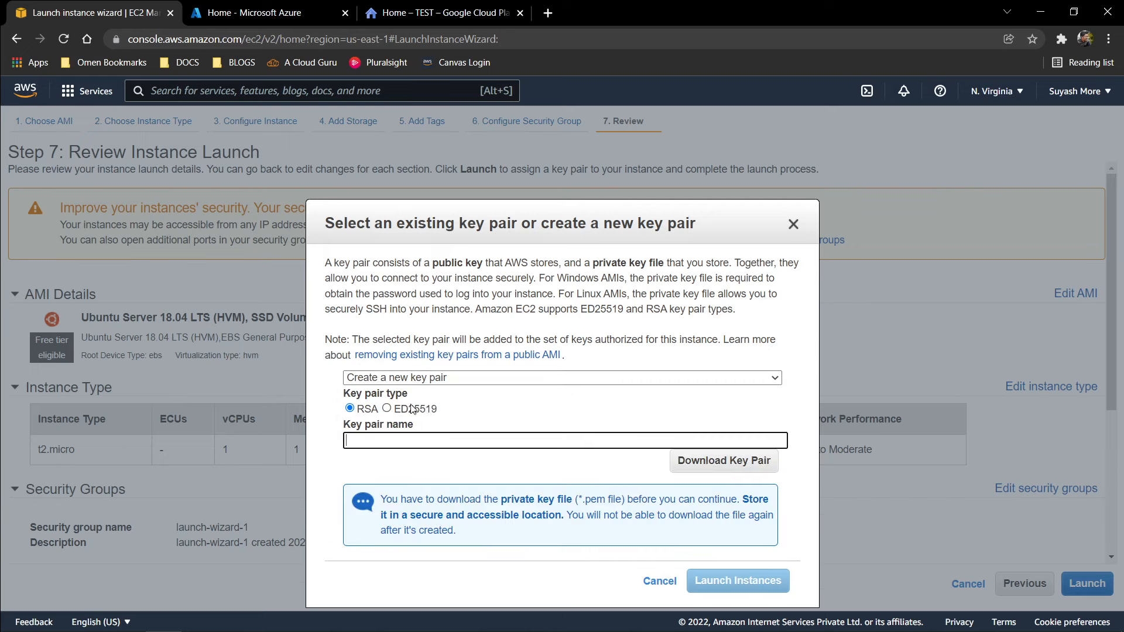
pyautogui.click(435, 378)
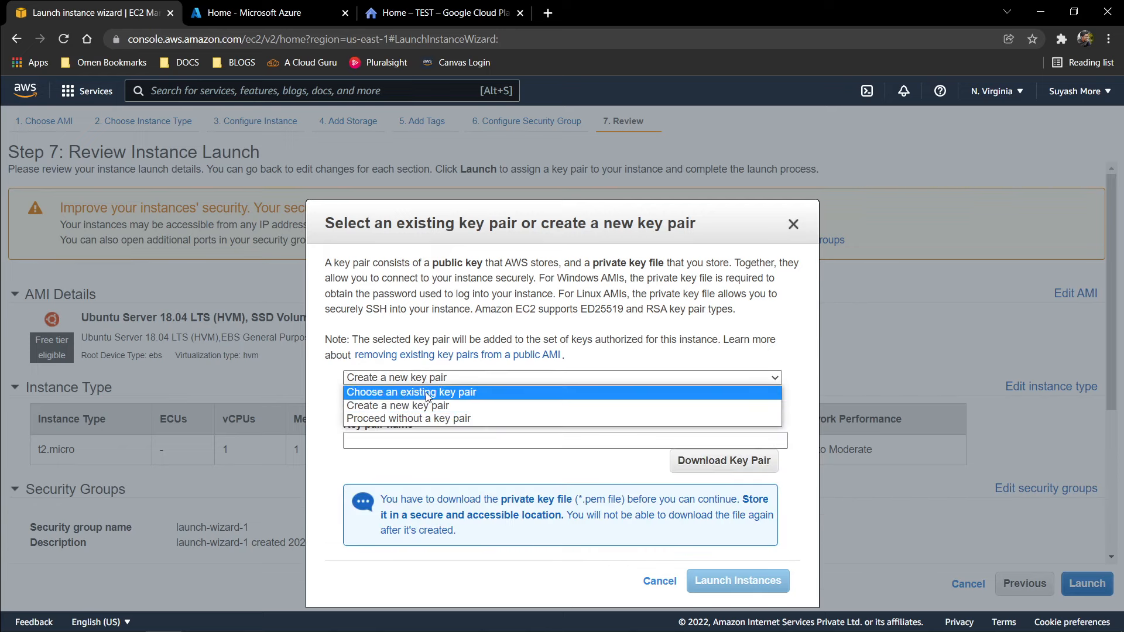
pyautogui.click(442, 410)
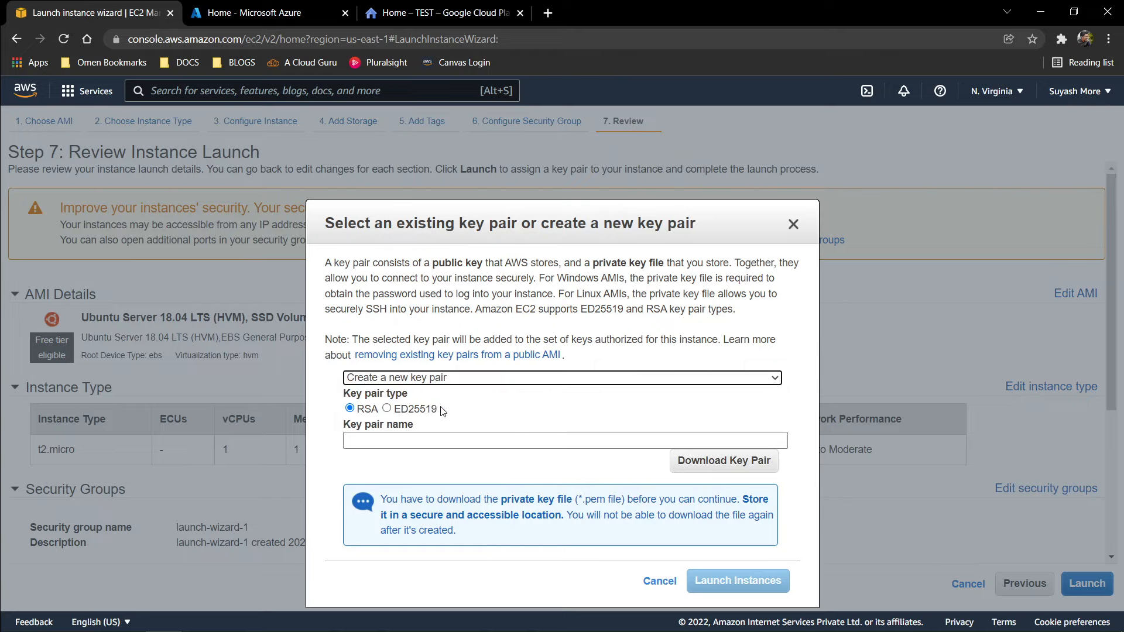
pyautogui.click(401, 441)
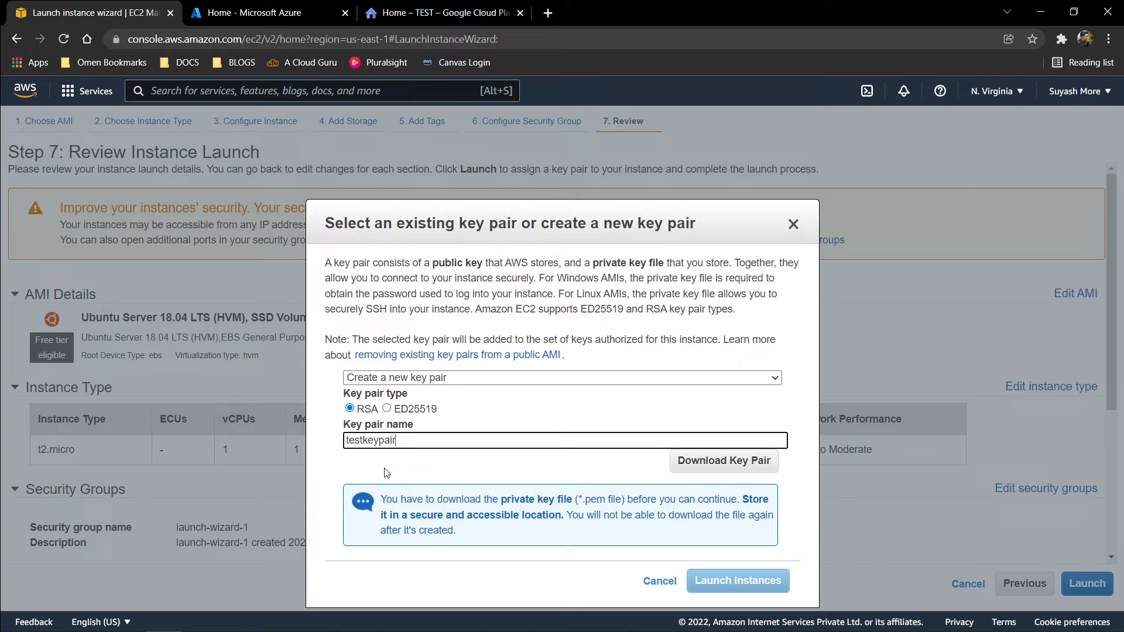
# Download the new key pair and save it to the Desktop as the PEM file testkeypair.
pyautogui.click(716, 469)
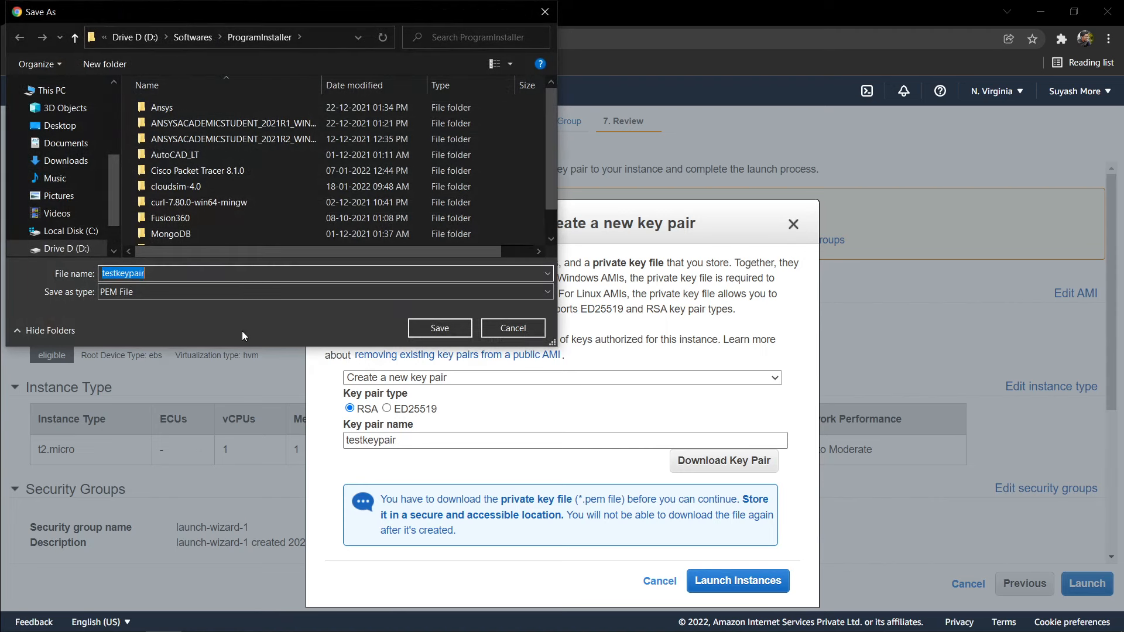
pyautogui.click(34, 125)
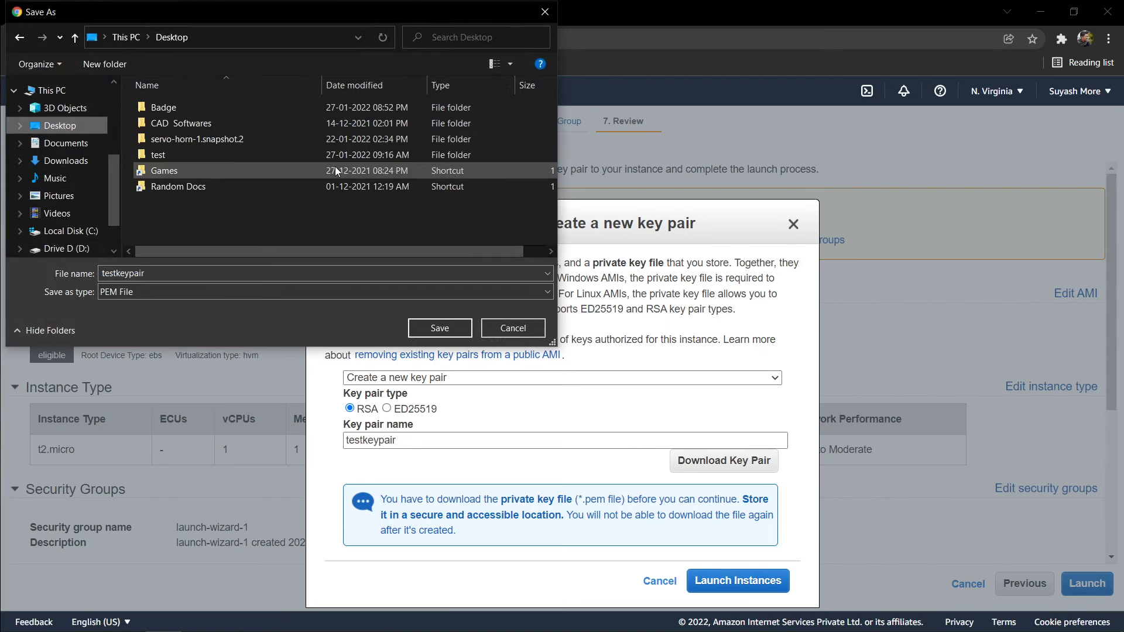
pyautogui.click(440, 327)
# Launch the instance with the new key pair, dismiss the download notice and open the instances list.
pyautogui.scroll(-1, 650, 469)
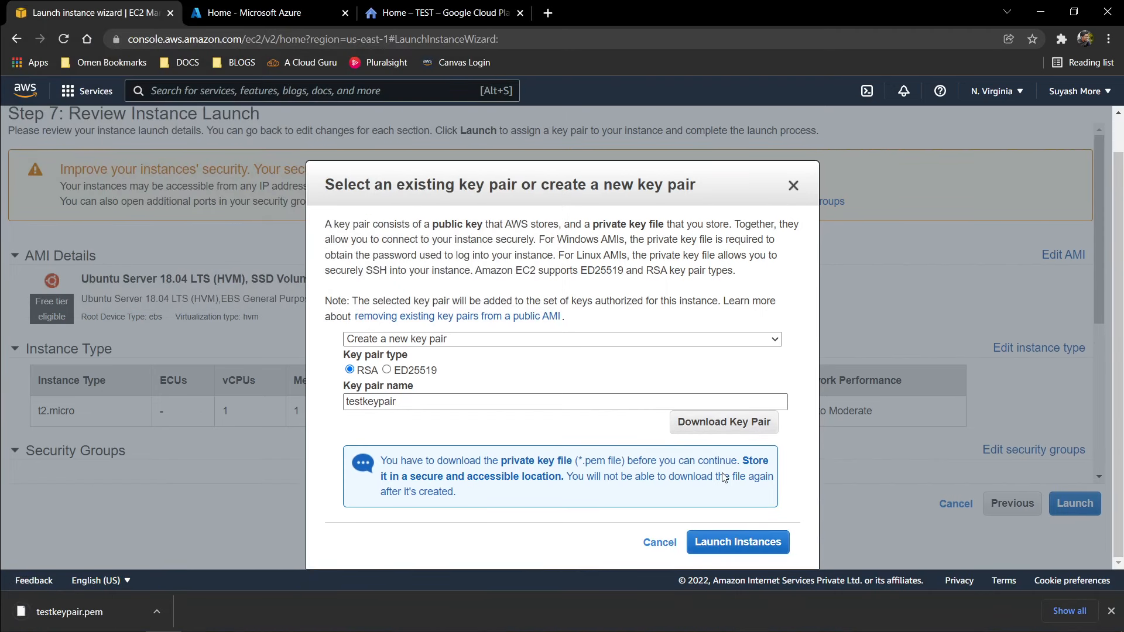
pyautogui.click(737, 544)
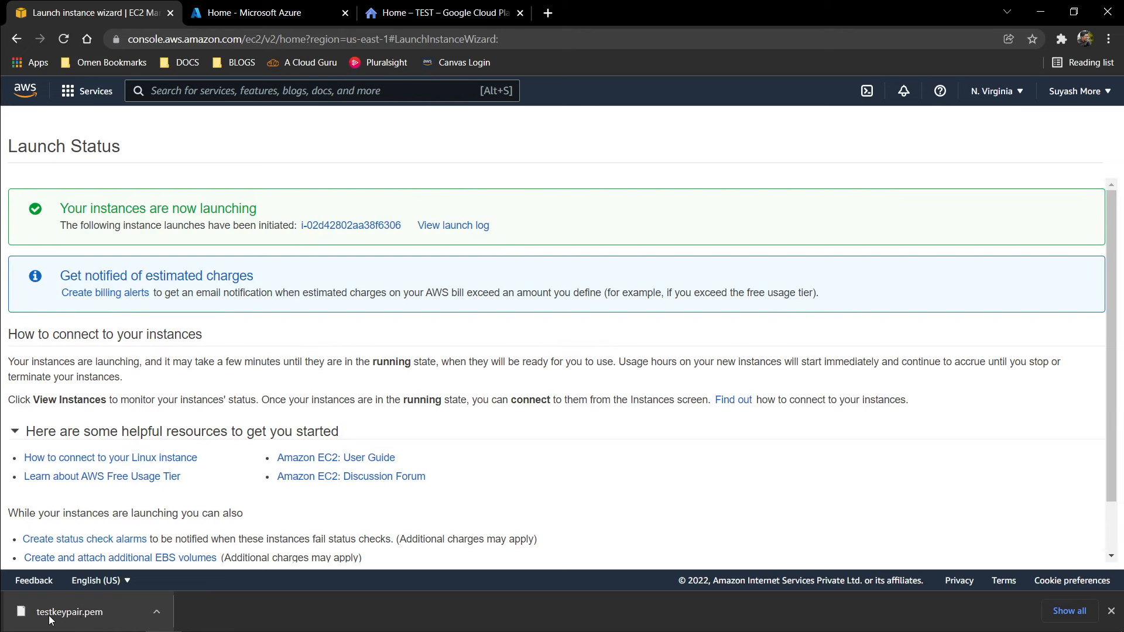
pyautogui.click(1112, 610)
pyautogui.scroll(-1, 999, 527)
pyautogui.click(1047, 596)
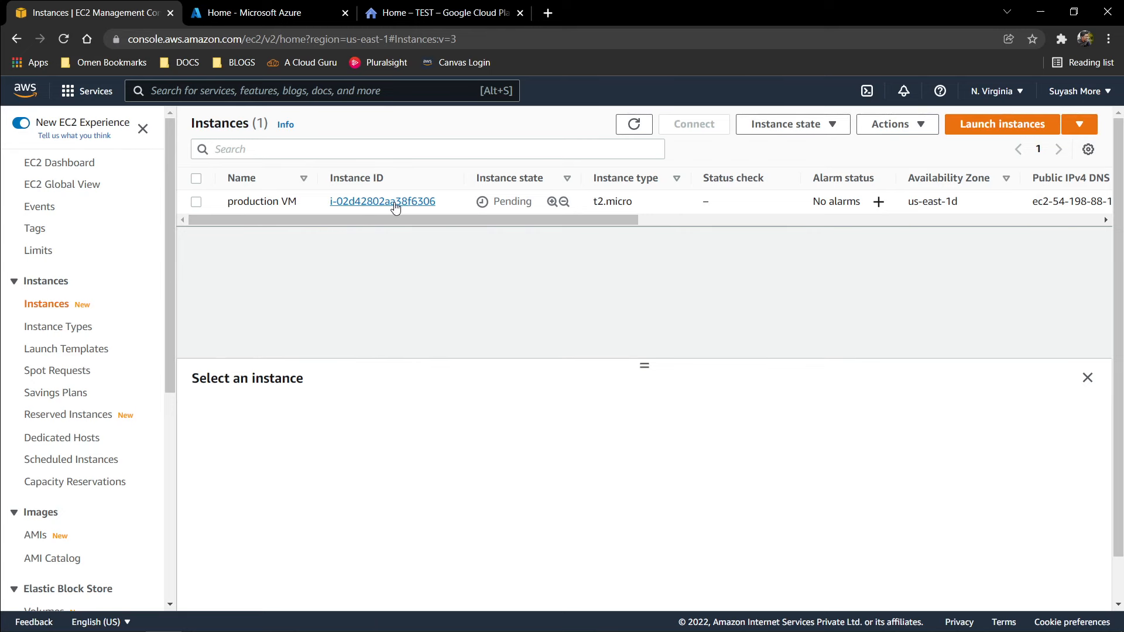
# Open the production VM instance and examine its summary, details, security and networking information.
pyautogui.click(413, 211)
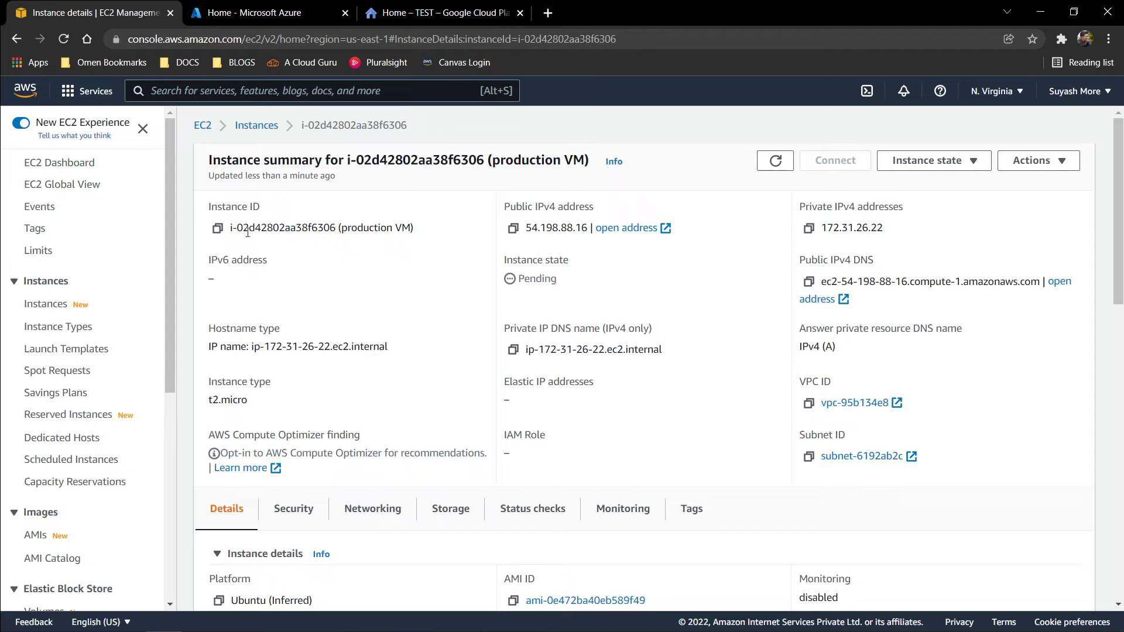
pyautogui.scroll(-9, 871, 354)
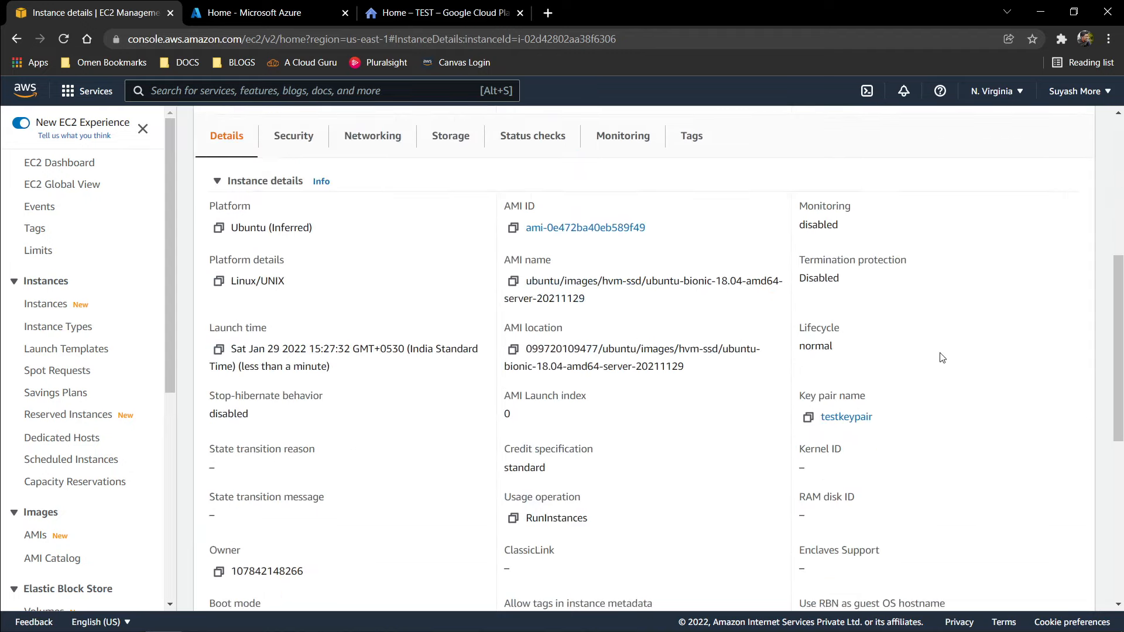
pyautogui.scroll(9, 926, 353)
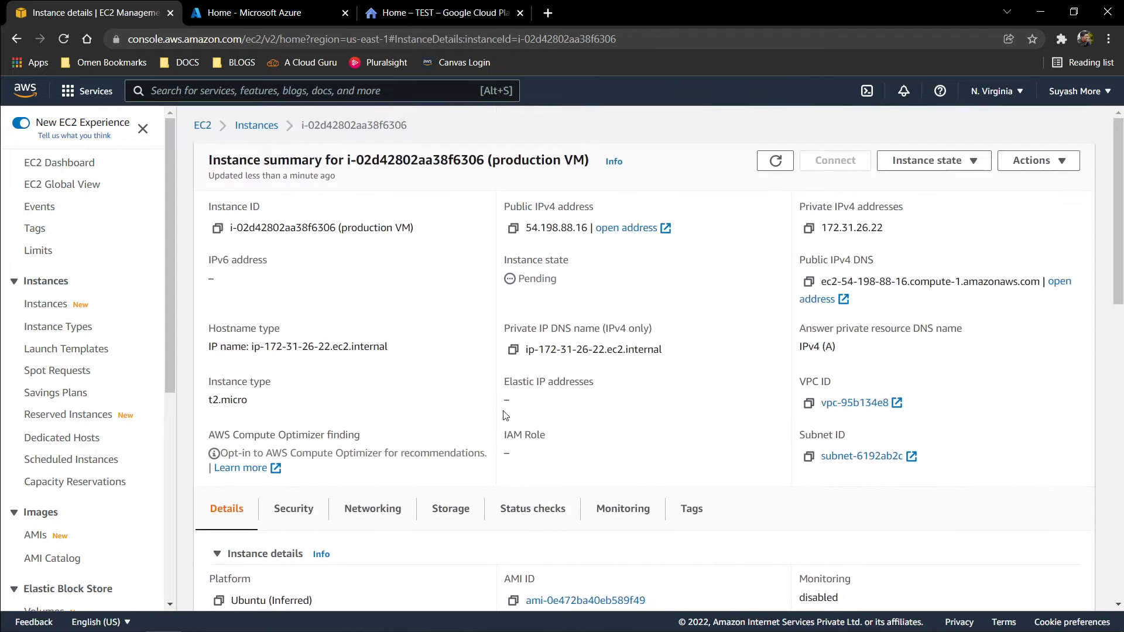
pyautogui.scroll(-1, 506, 415)
pyautogui.click(293, 435)
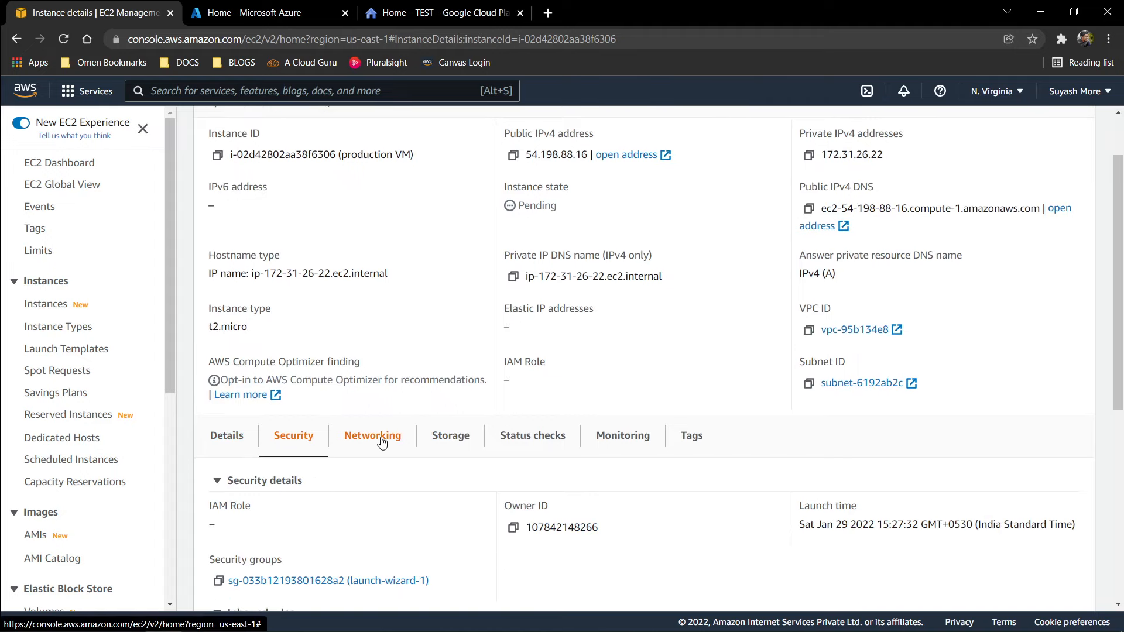
pyautogui.click(382, 442)
pyautogui.scroll(-3, 368, 438)
pyautogui.scroll(3, 585, 381)
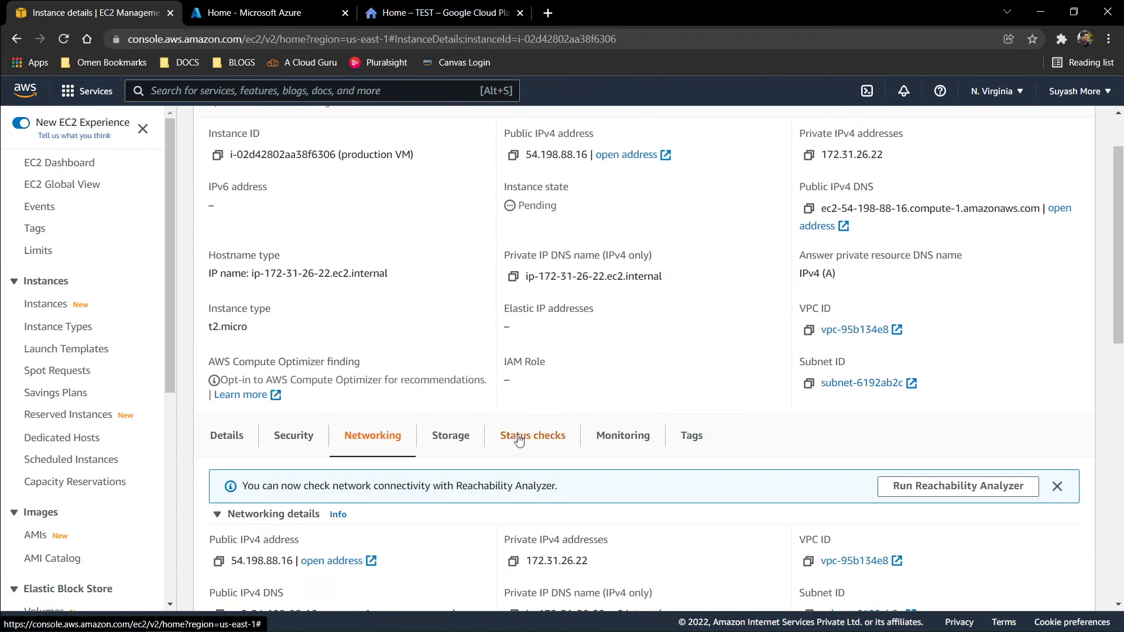
# Examine the production VM's storage, status checks, monitoring data and instance state.
pyautogui.click(455, 431)
pyautogui.scroll(-3, 527, 445)
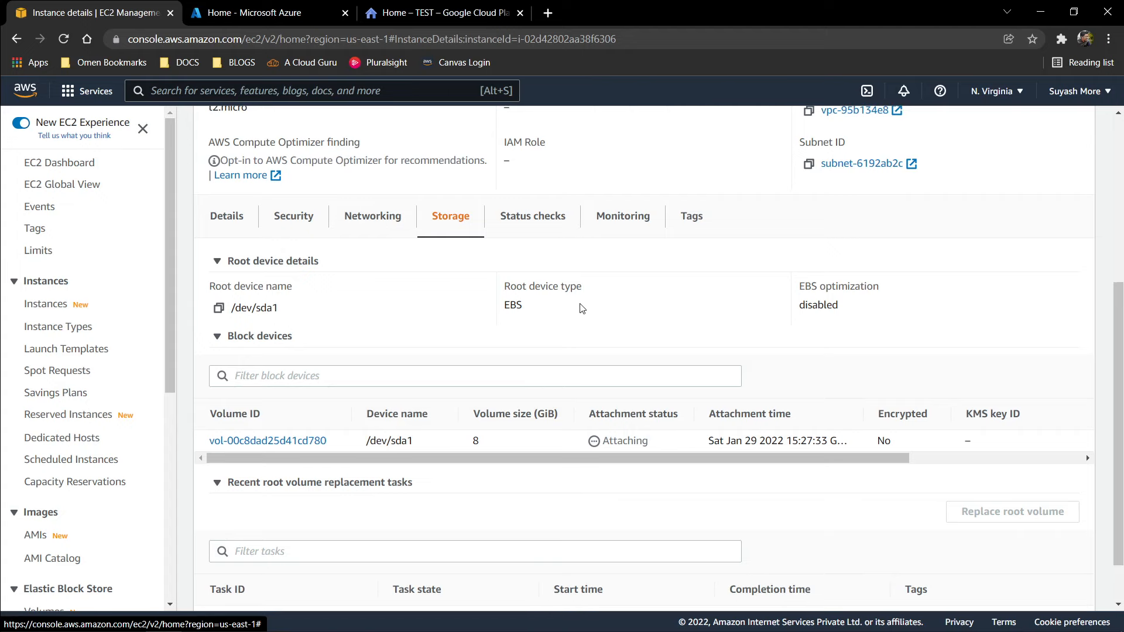
pyautogui.click(549, 221)
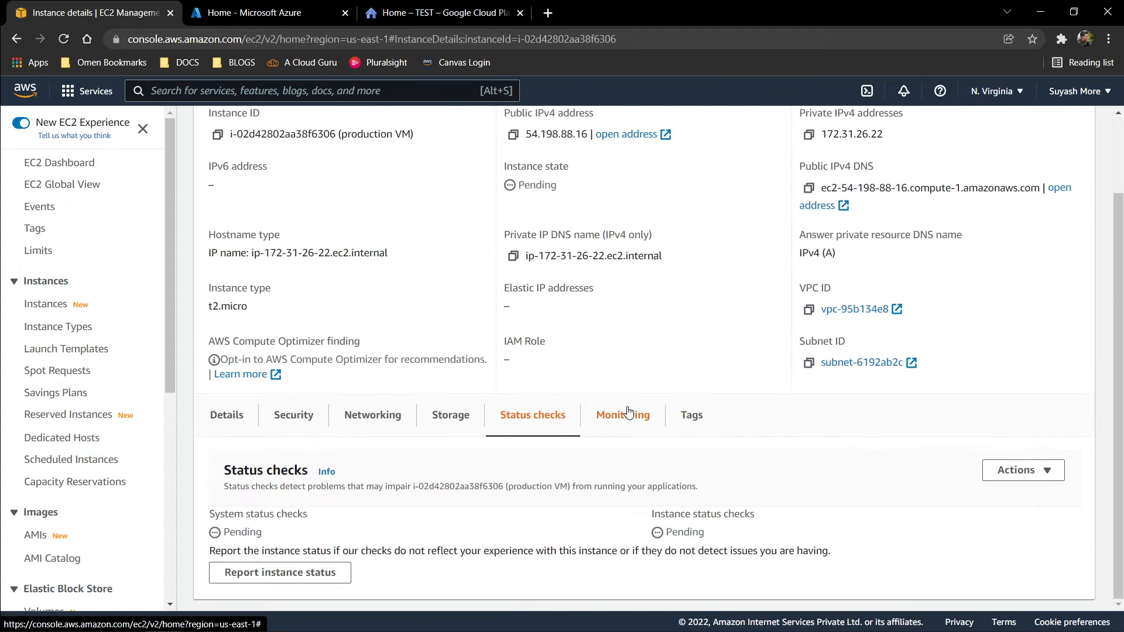
pyautogui.click(637, 417)
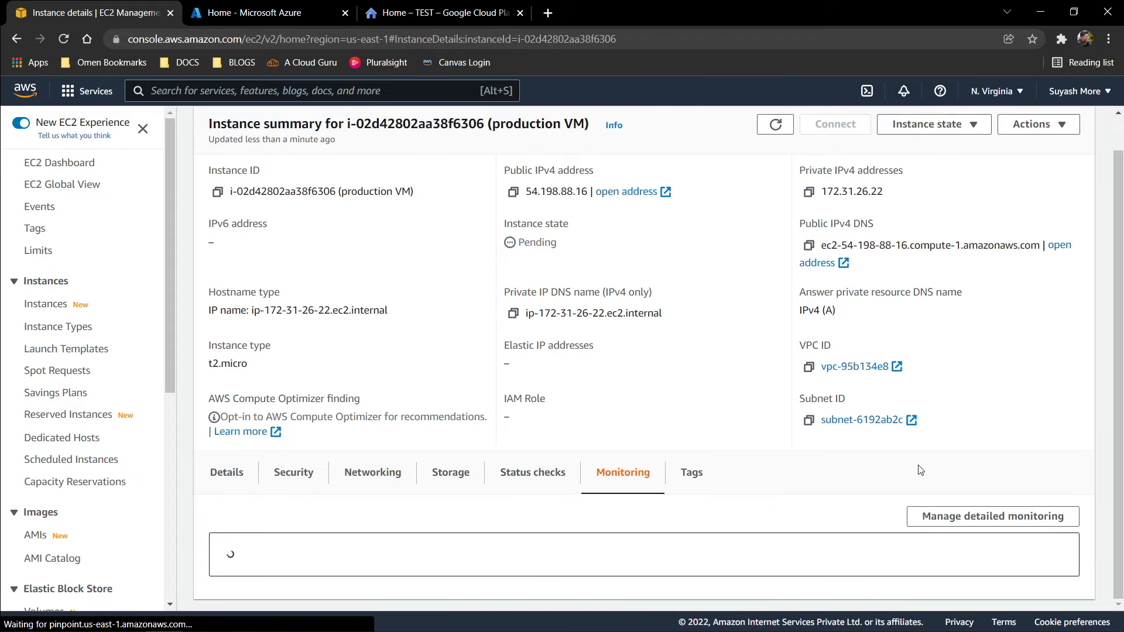
pyautogui.scroll(1, 919, 458)
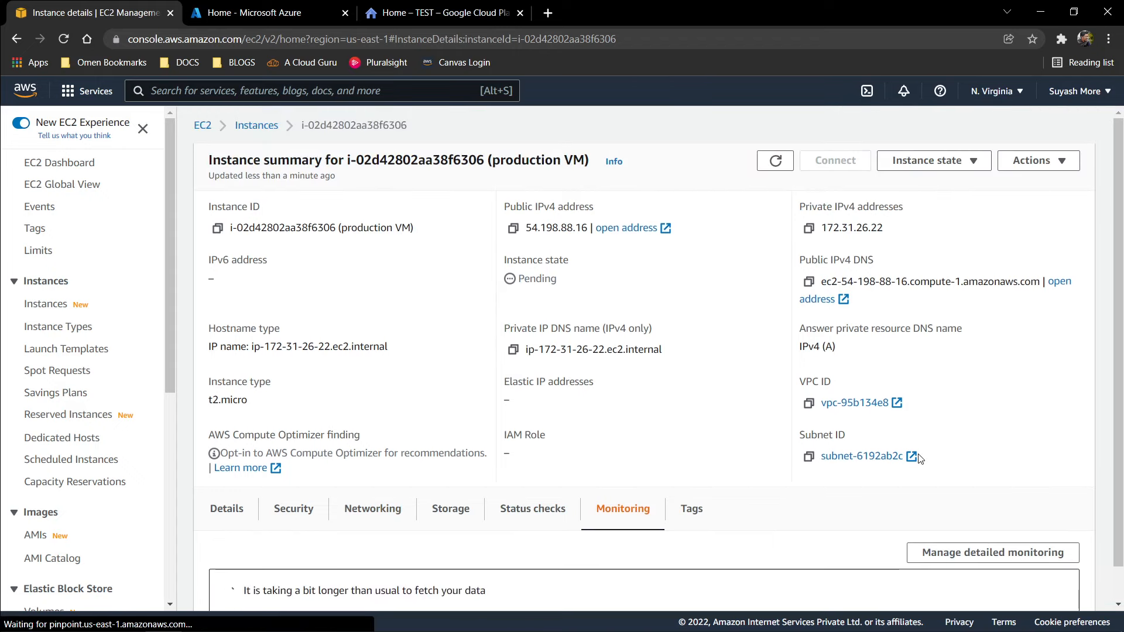
pyautogui.doubleClick(527, 279)
pyautogui.click(638, 313)
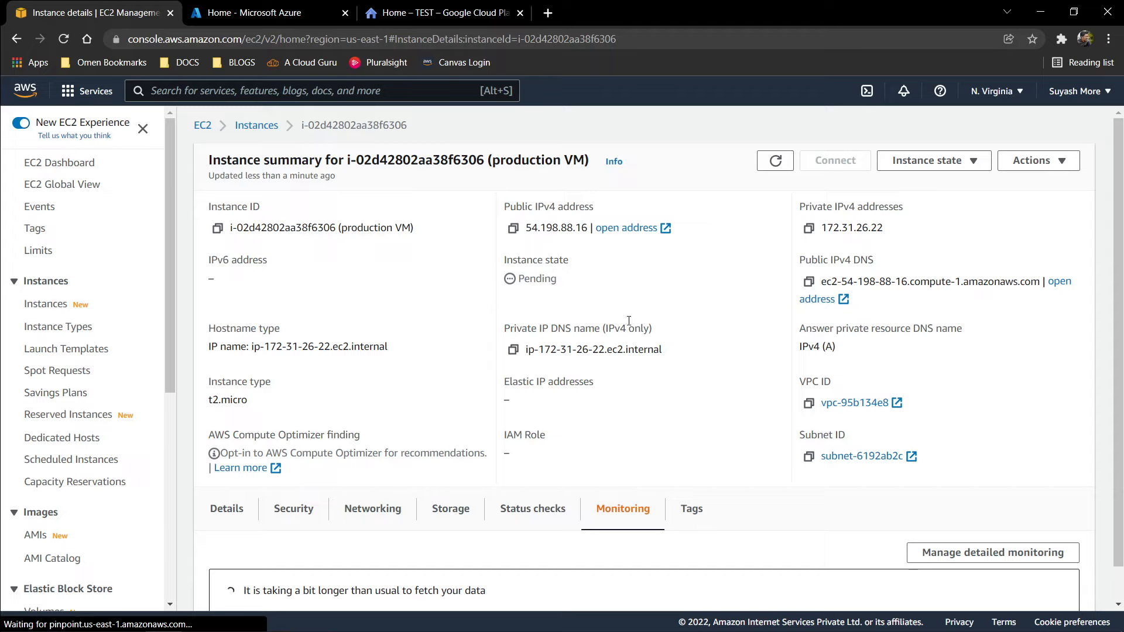
pyautogui.scroll(-1, 624, 446)
pyautogui.scroll(1, 624, 447)
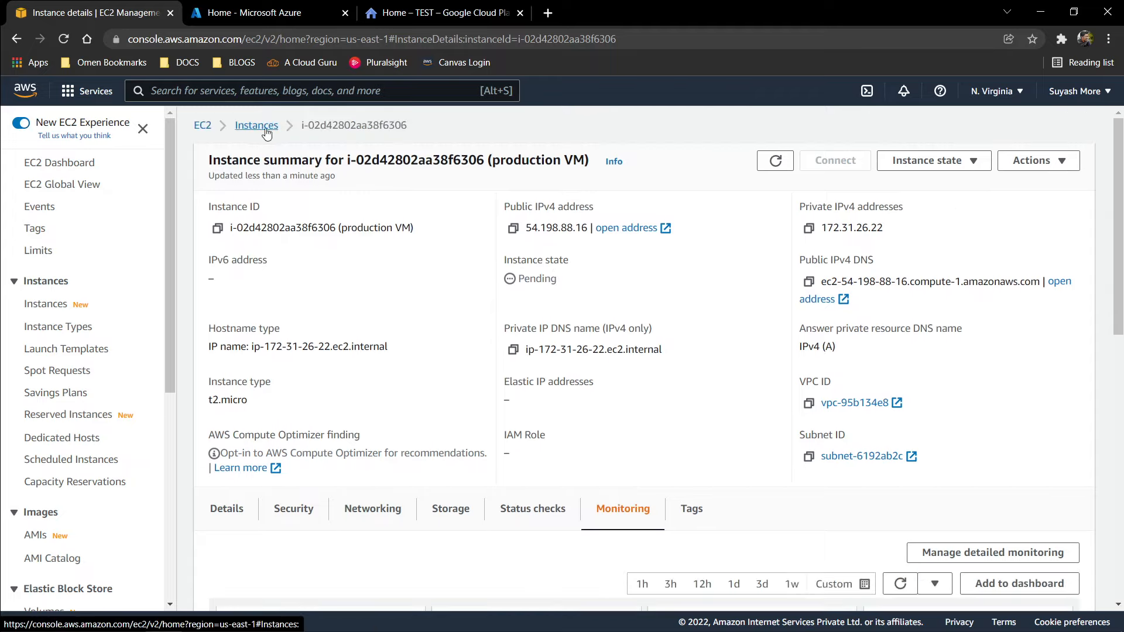
# Switch to the Microsoft Azure portal, search for "virtual" and open the Virtual machines service.
pyautogui.click(235, 6)
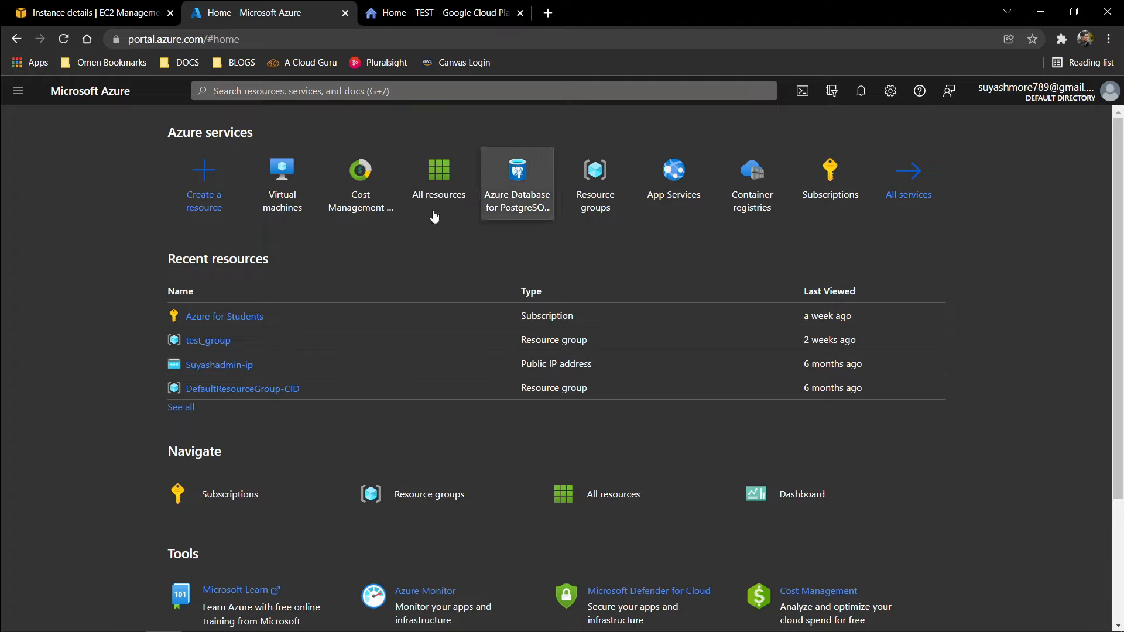
pyautogui.click(374, 93)
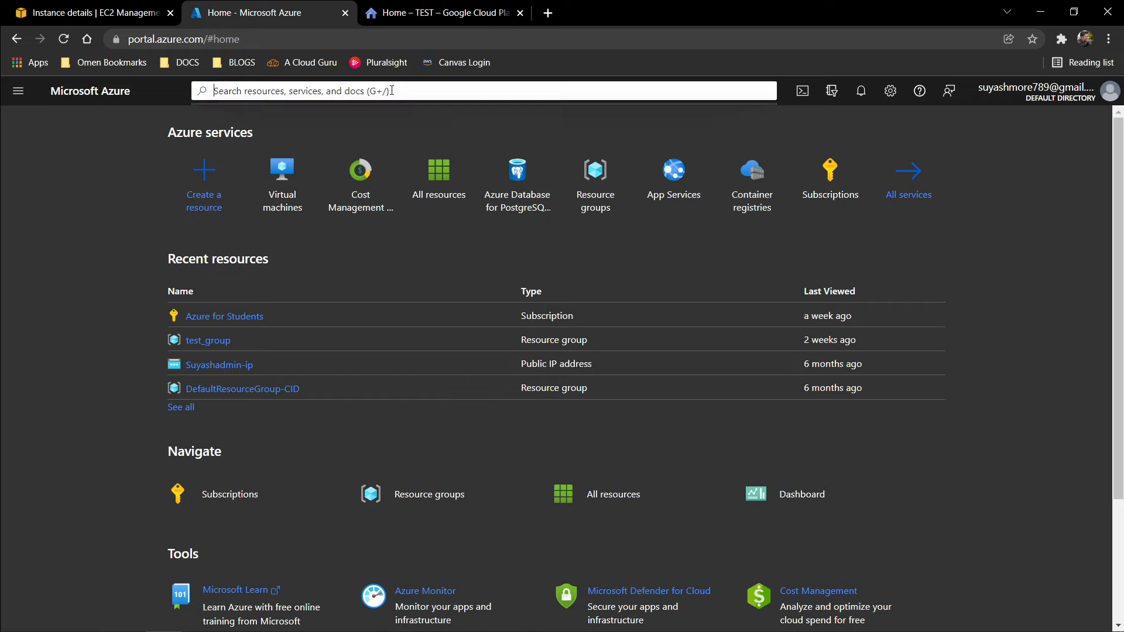
pyautogui.write('virtual')
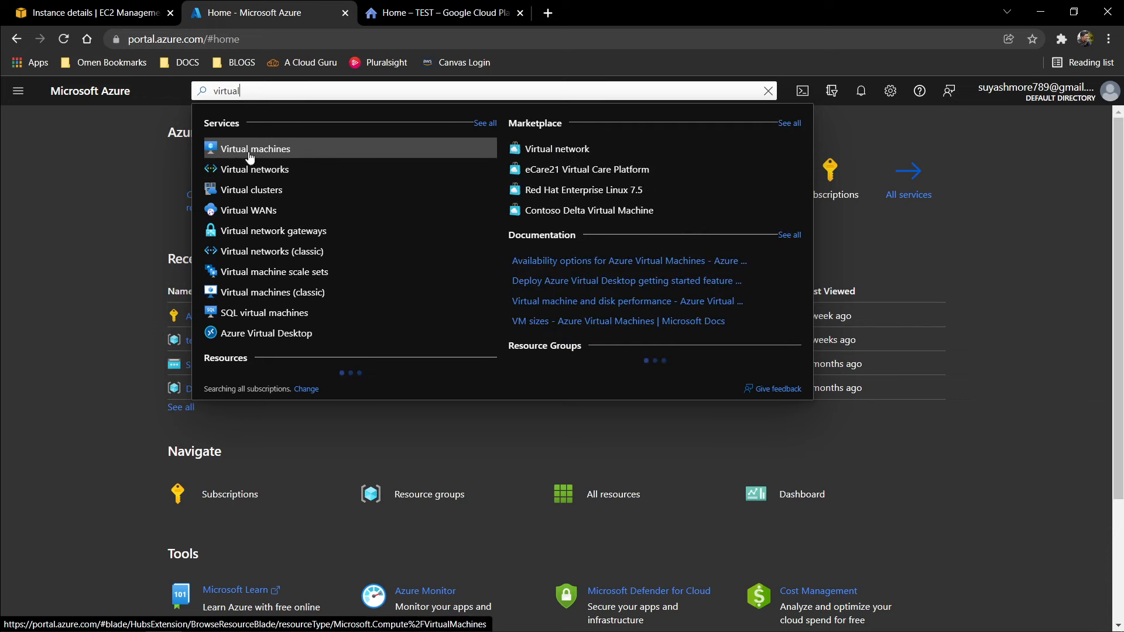
pyautogui.click(256, 151)
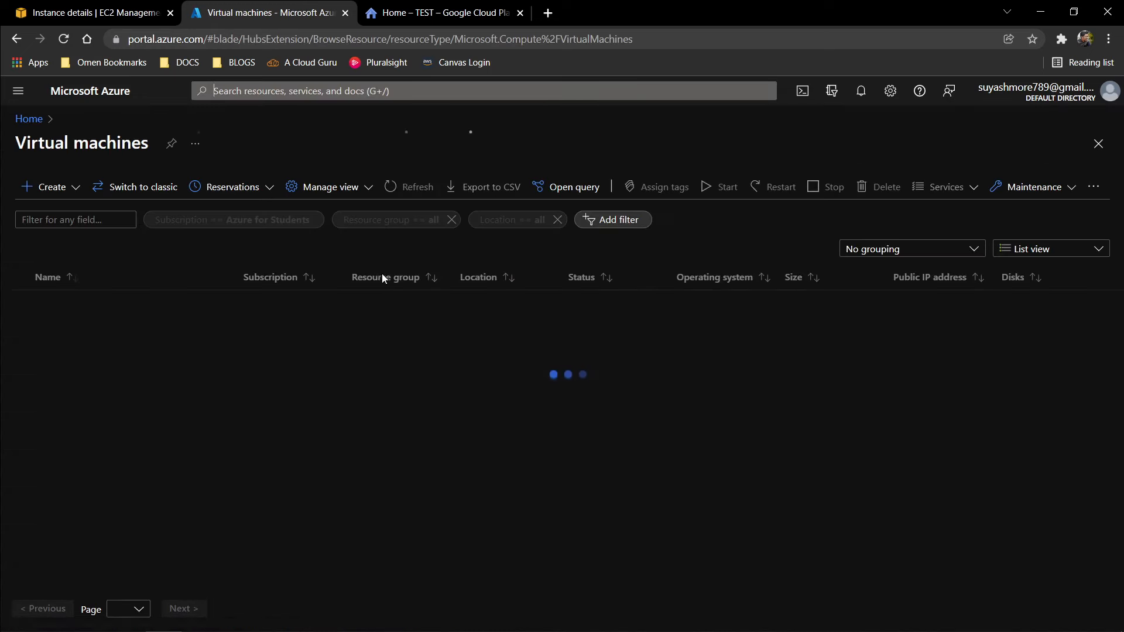
# Start creating a new Azure virtual machine and collapse the virtual machines list beside the form.
pyautogui.click(41, 190)
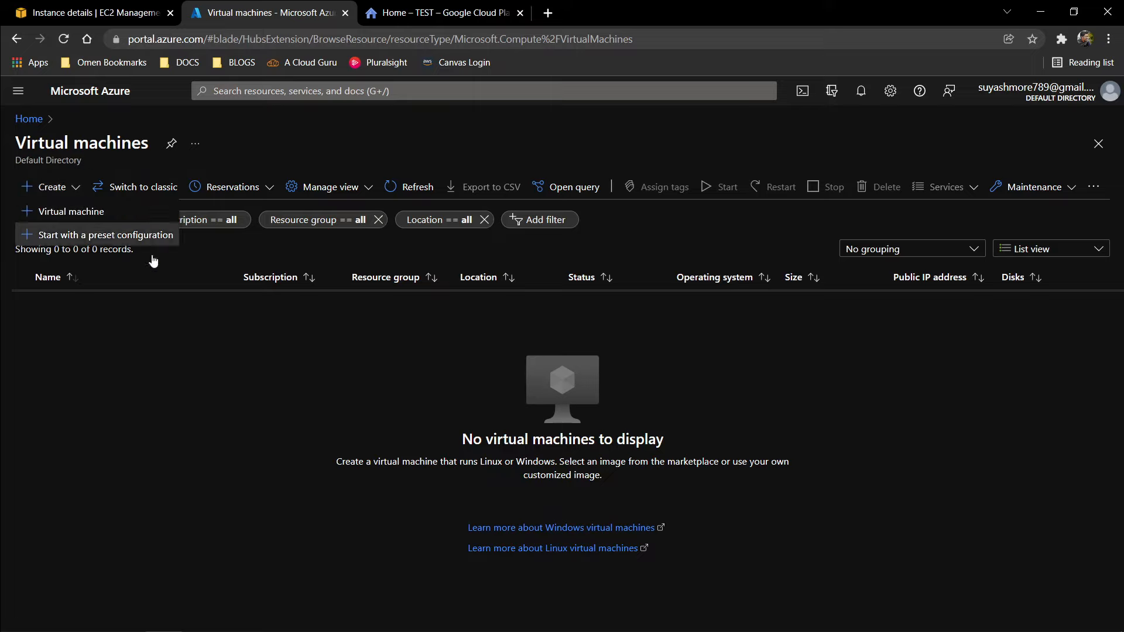
pyautogui.click(61, 212)
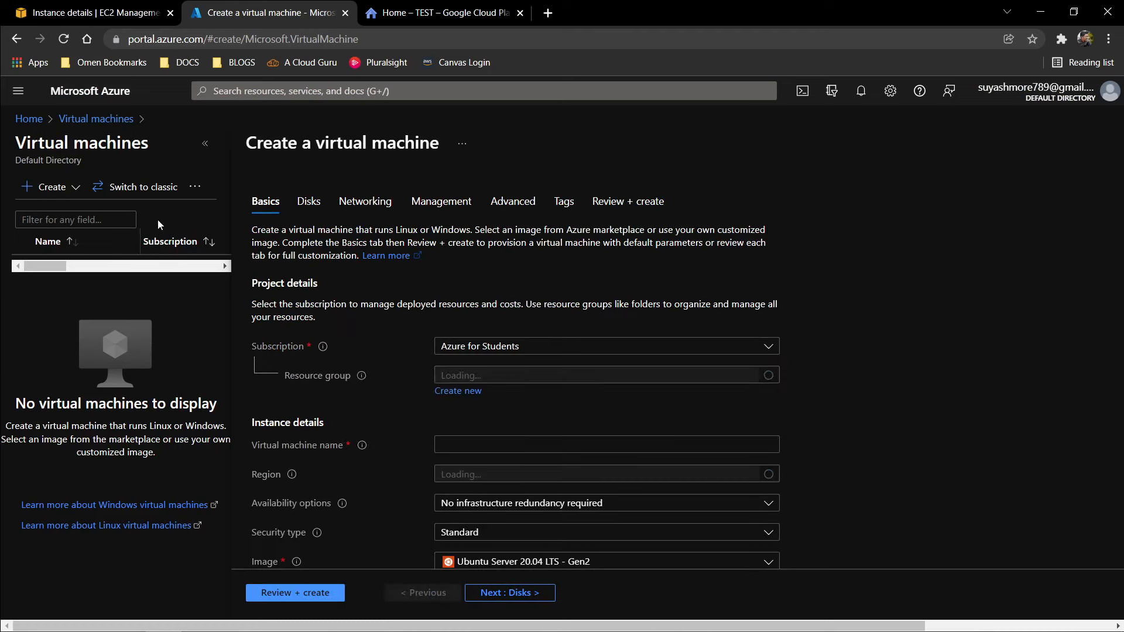
pyautogui.click(205, 144)
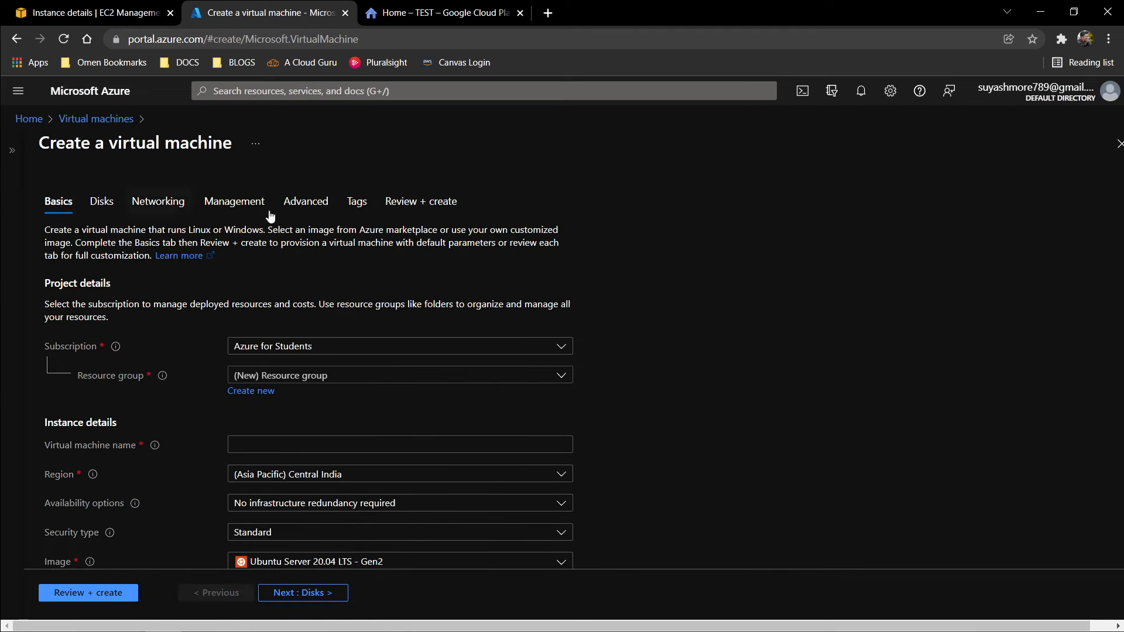
# Check which subscriptions are available for the new virtual machine, keeping Azure for Students.
pyautogui.click(315, 350)
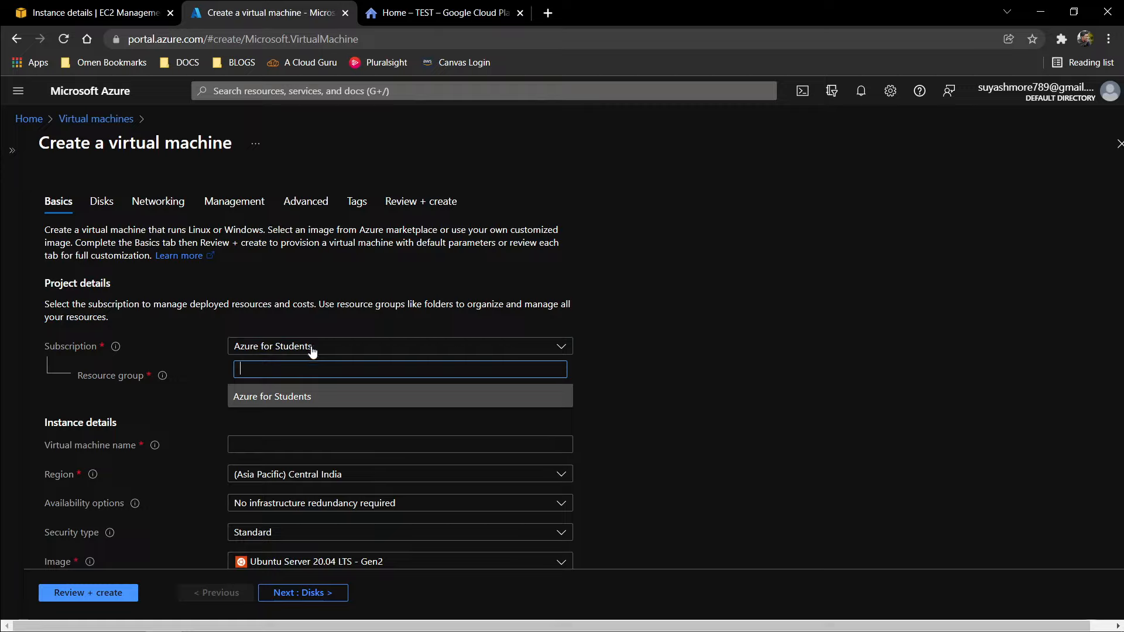
pyautogui.click(734, 419)
pyautogui.click(315, 351)
pyautogui.click(725, 404)
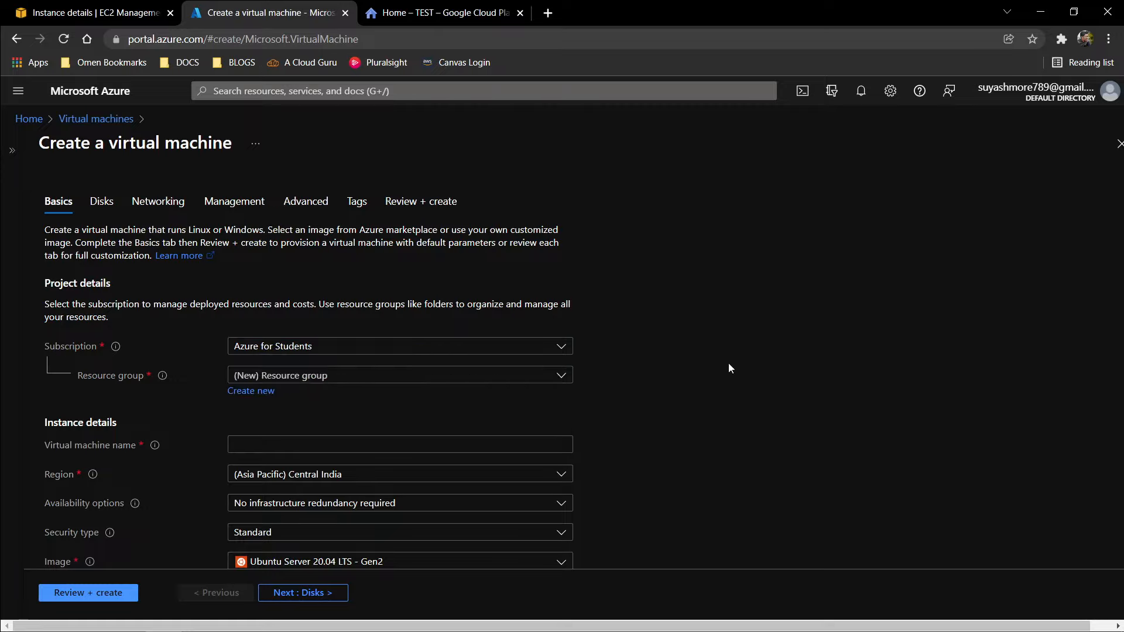
# Name the new virtual machine DevelopmentVM.
pyautogui.scroll(-1, 668, 331)
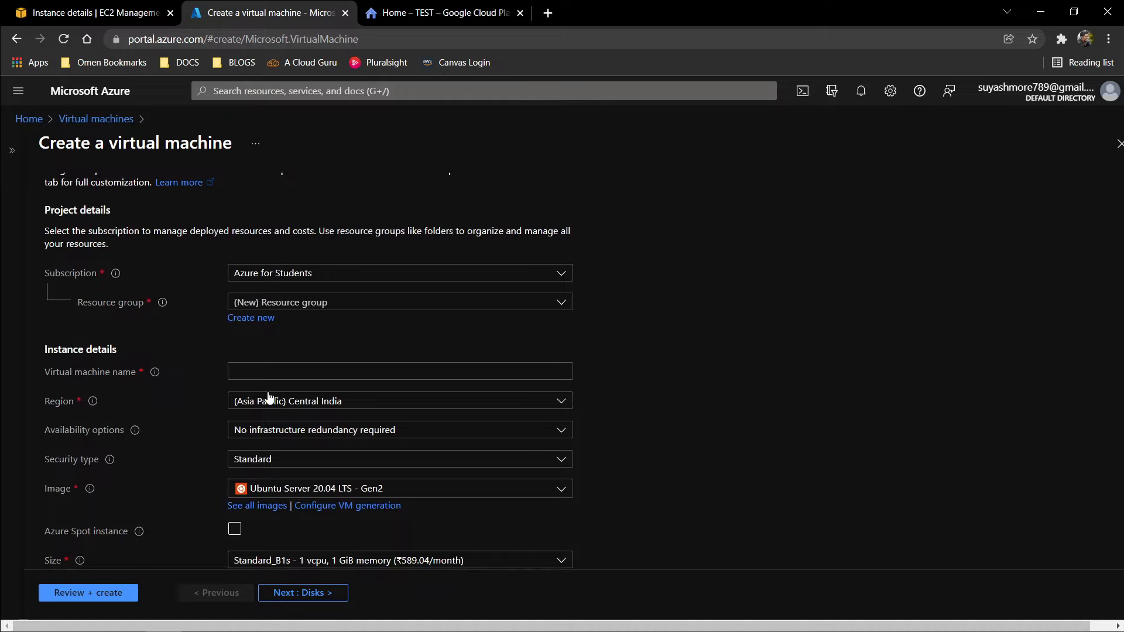
pyautogui.scroll(-1, 267, 363)
pyautogui.click(285, 296)
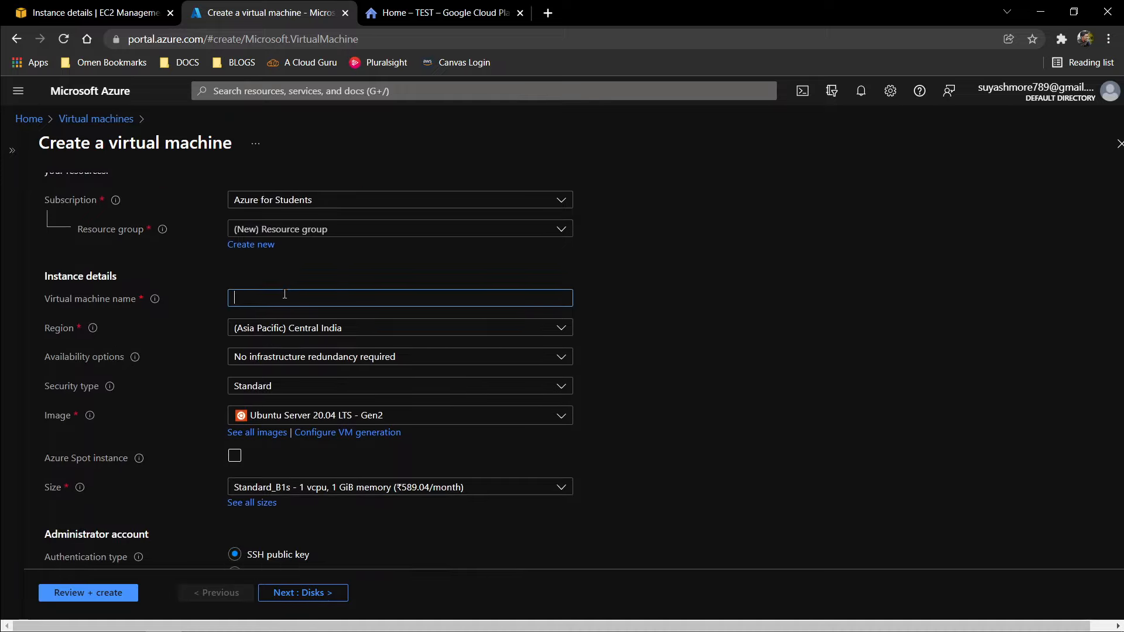
pyautogui.write('Test VM')
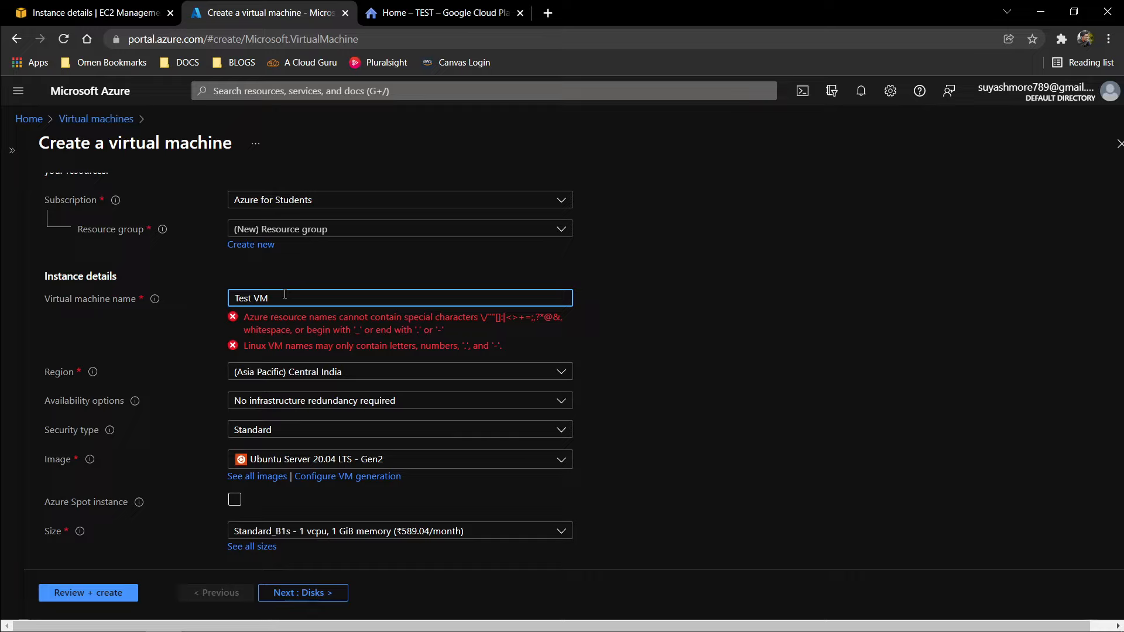
pyautogui.press('BackSpace')
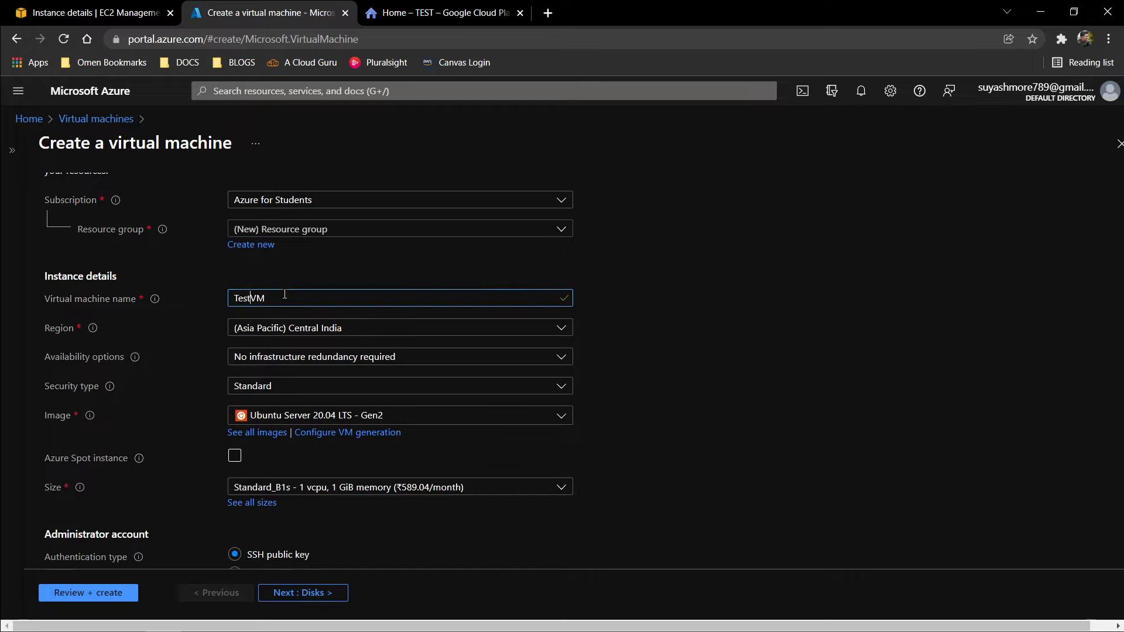
pyautogui.press('BackSpace')
pyautogui.press('BackSpace')
pyautogui.press('BackSpace')
pyautogui.press('BackSpace')
pyautogui.write('Developm')
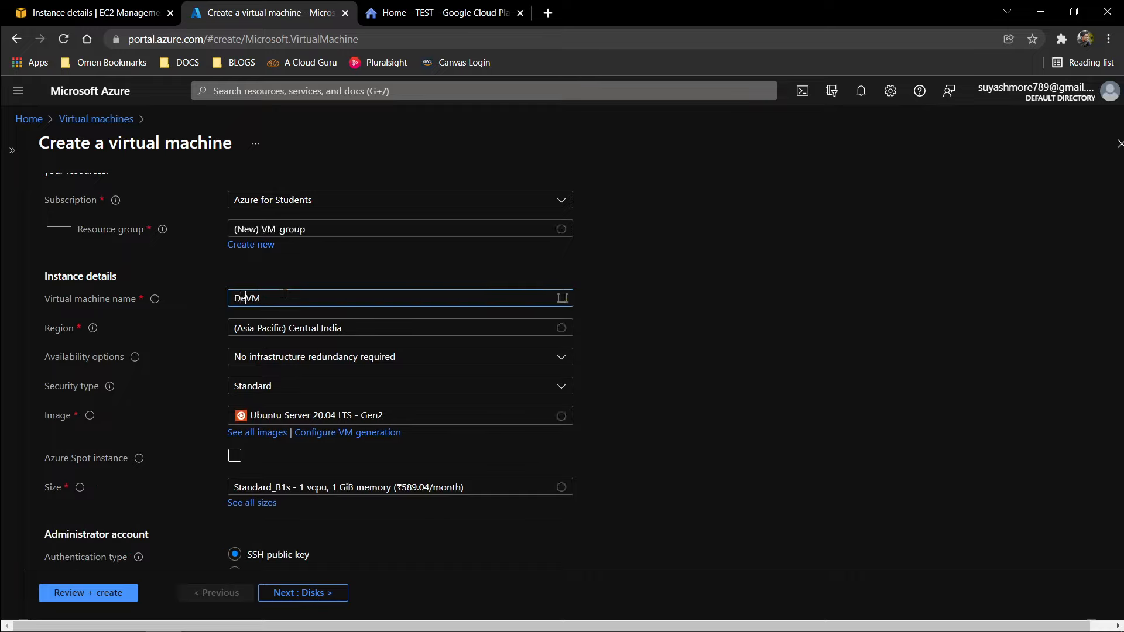
pyautogui.write('ent')
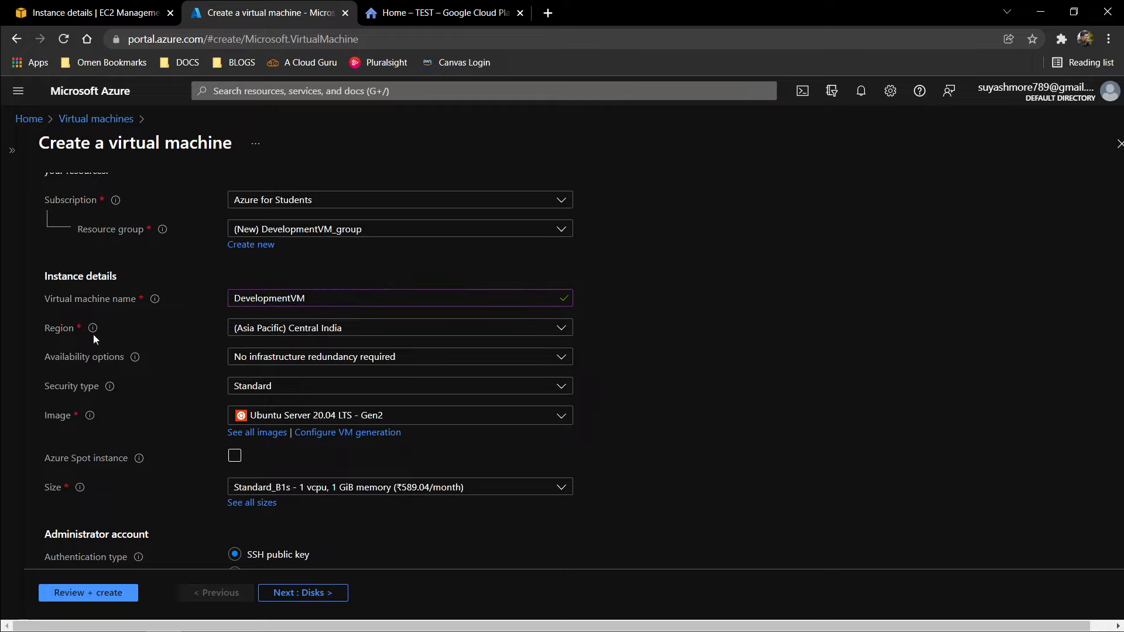
# Compare the regions offered for the Azure virtual machine with the region list in the AWS EC2 console, keeping Central India.
pyautogui.click(315, 335)
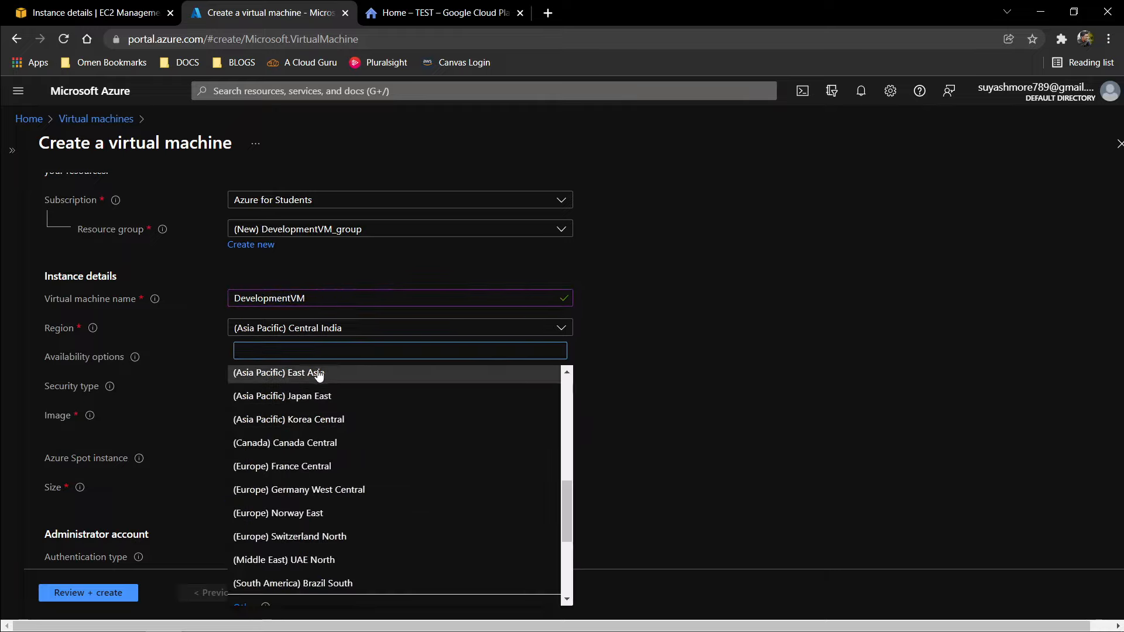
pyautogui.click(771, 385)
pyautogui.click(90, 13)
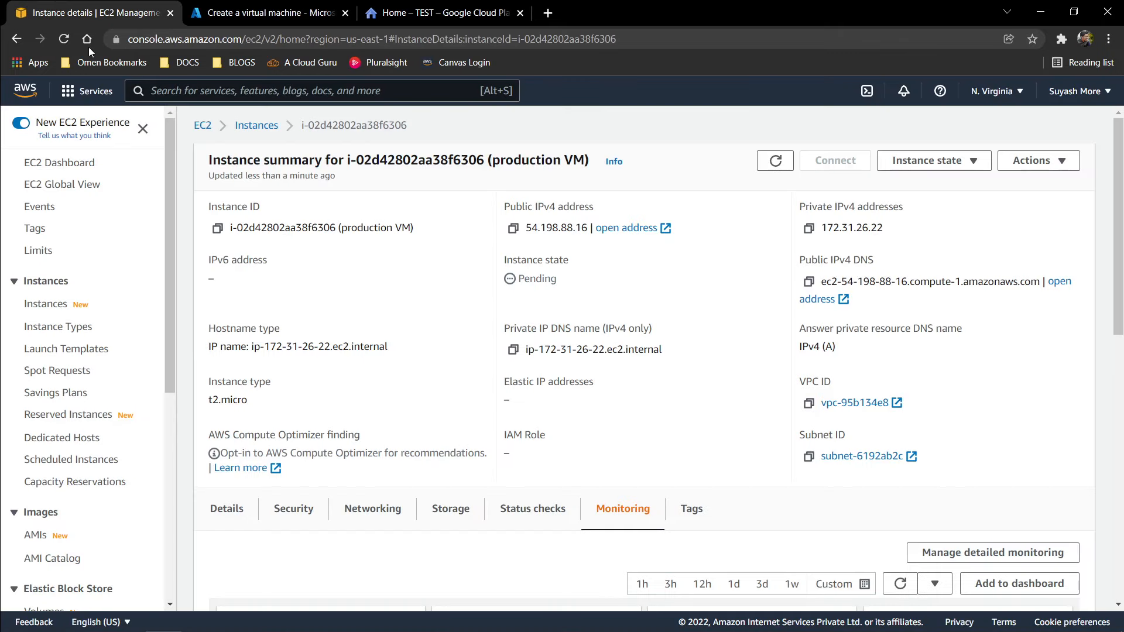
pyautogui.click(994, 90)
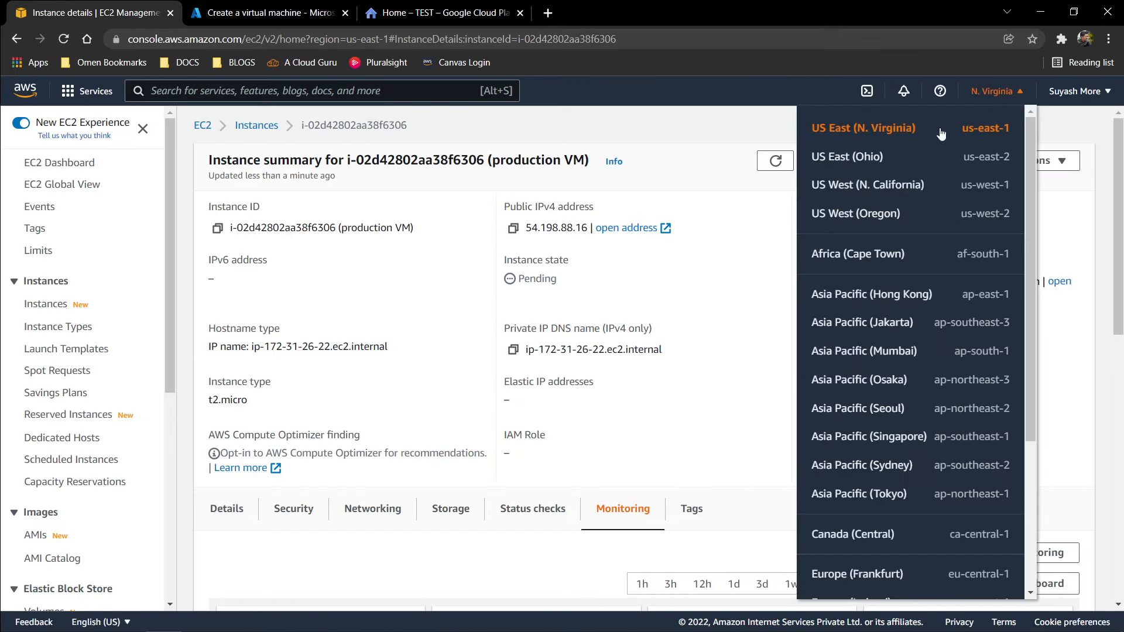
pyautogui.click(752, 138)
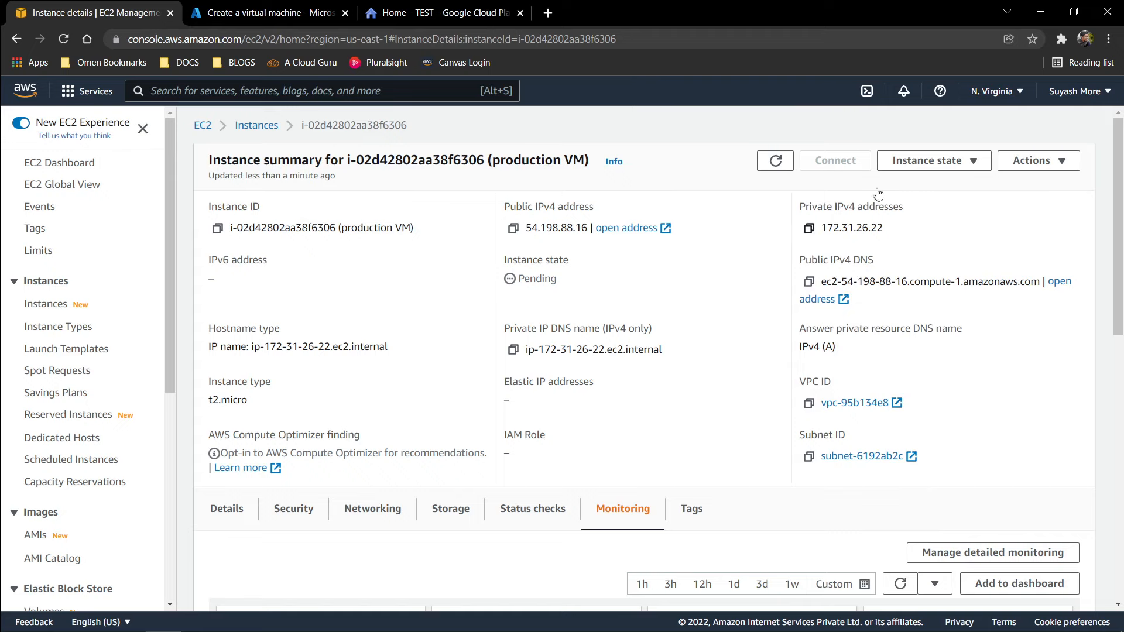
pyautogui.click(993, 90)
pyautogui.click(258, 13)
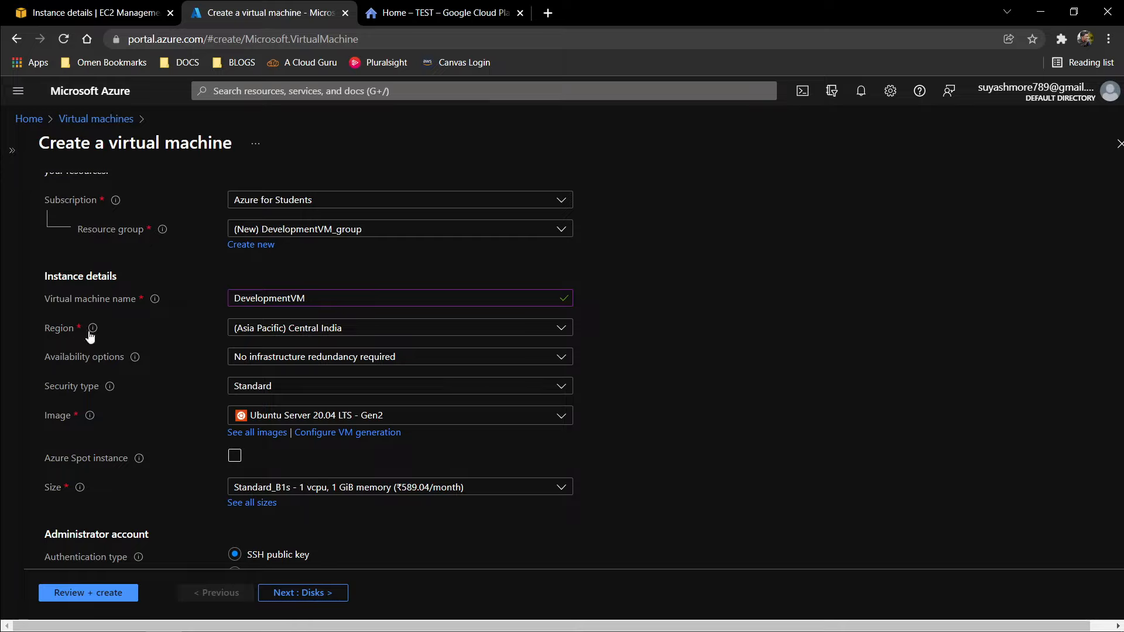
pyautogui.click(378, 328)
pyautogui.click(261, 335)
# Check the availability options and security types, keeping No infrastructure redundancy required and Standard.
pyautogui.scroll(-1, 421, 345)
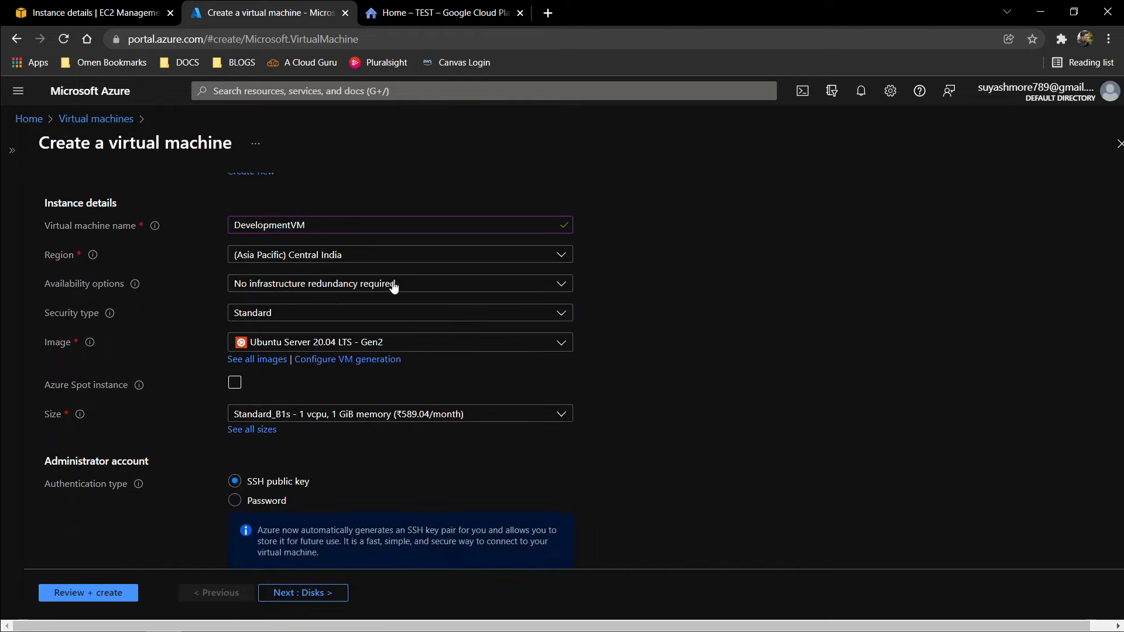
pyautogui.click(375, 284)
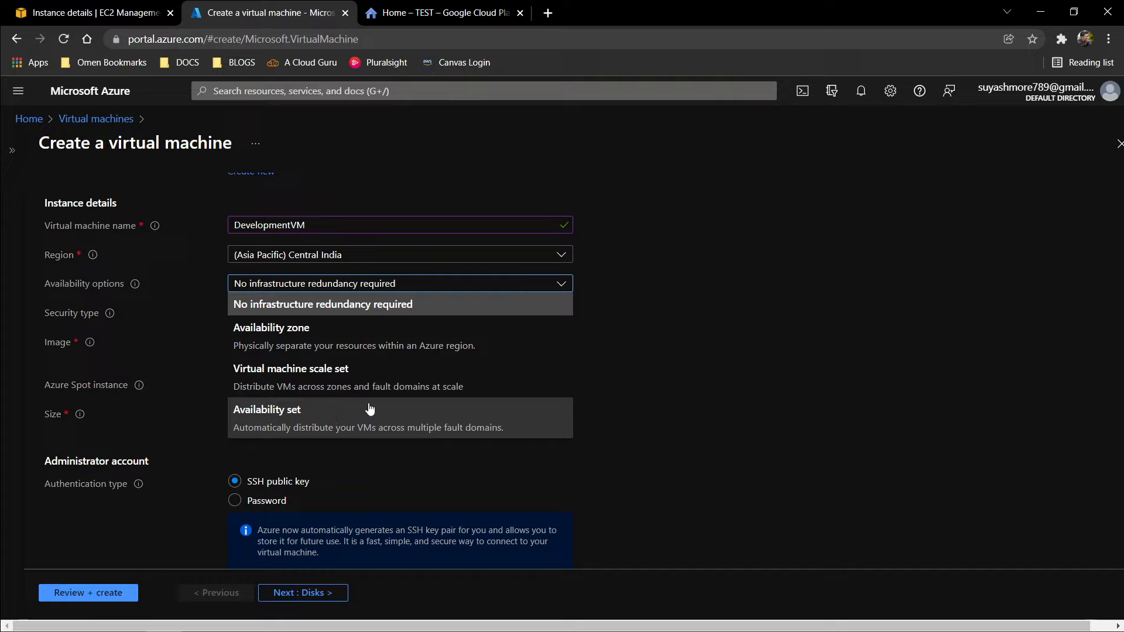
pyautogui.click(736, 332)
pyautogui.click(264, 315)
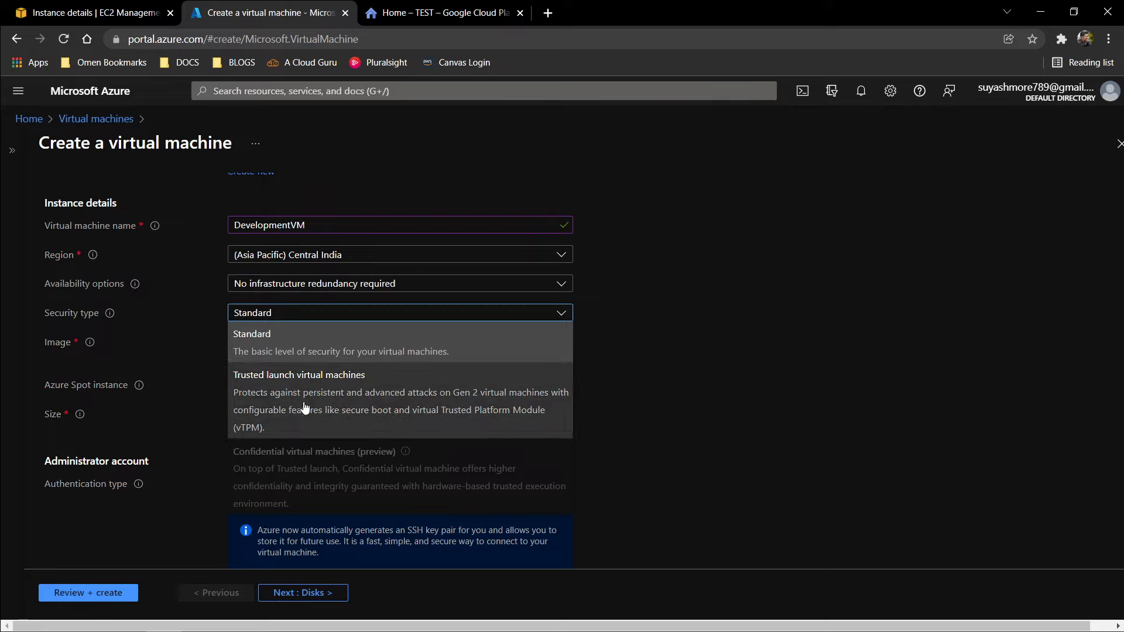
pyautogui.click(721, 381)
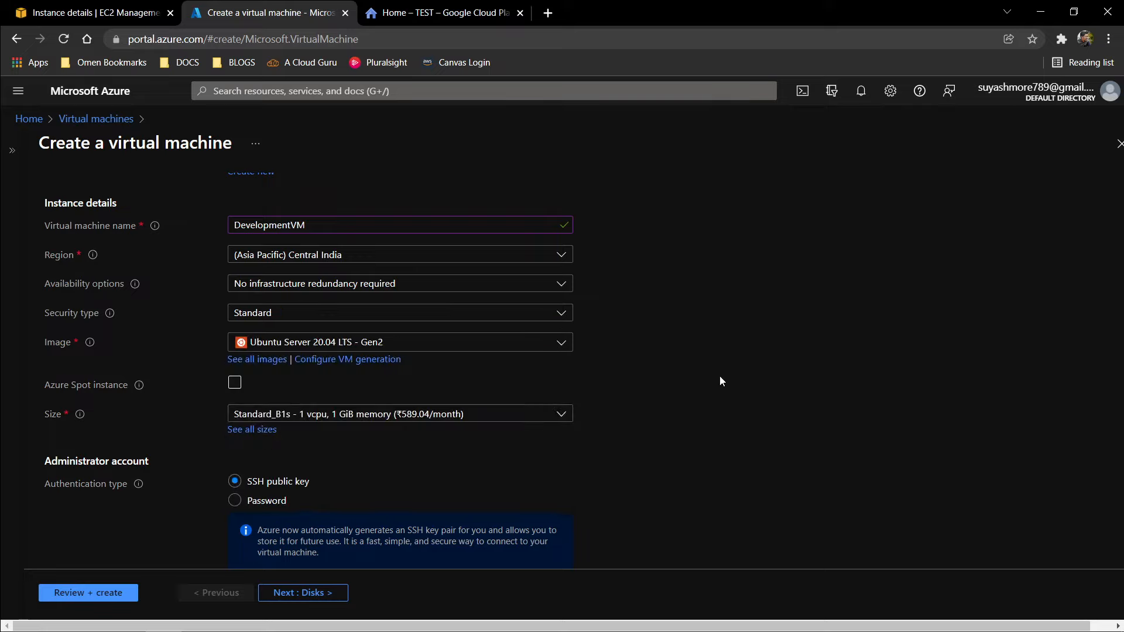
# Choose the Ubuntu Server 20.04 LTS - Gen2 image and select the B1s size from the full list of VM sizes.
pyautogui.click(349, 344)
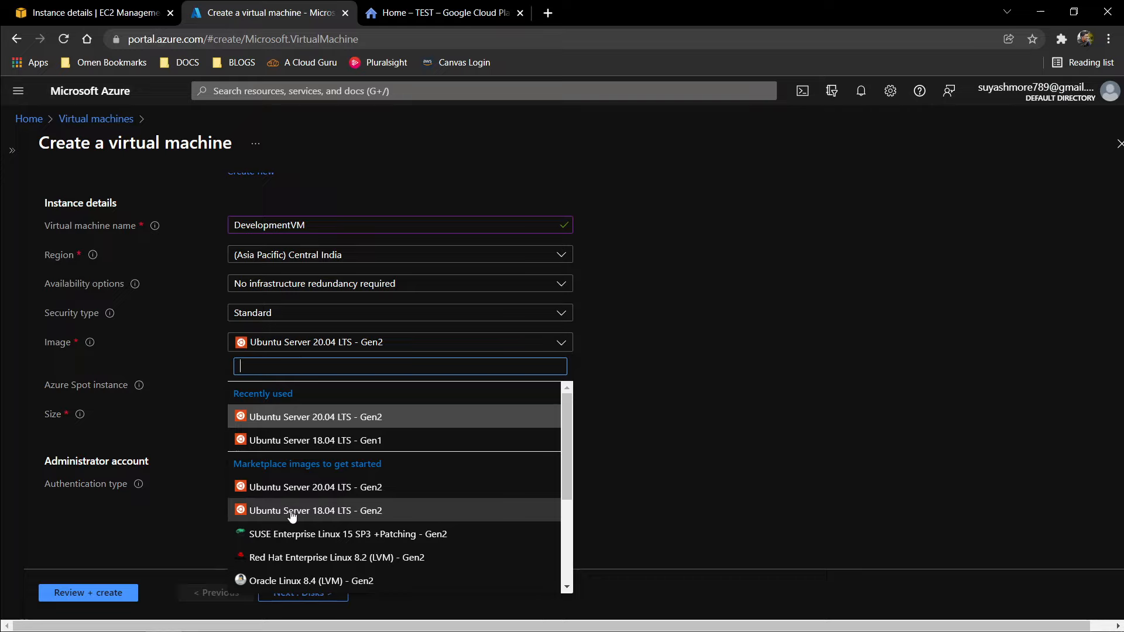
pyautogui.click(343, 418)
pyautogui.scroll(-3, 607, 387)
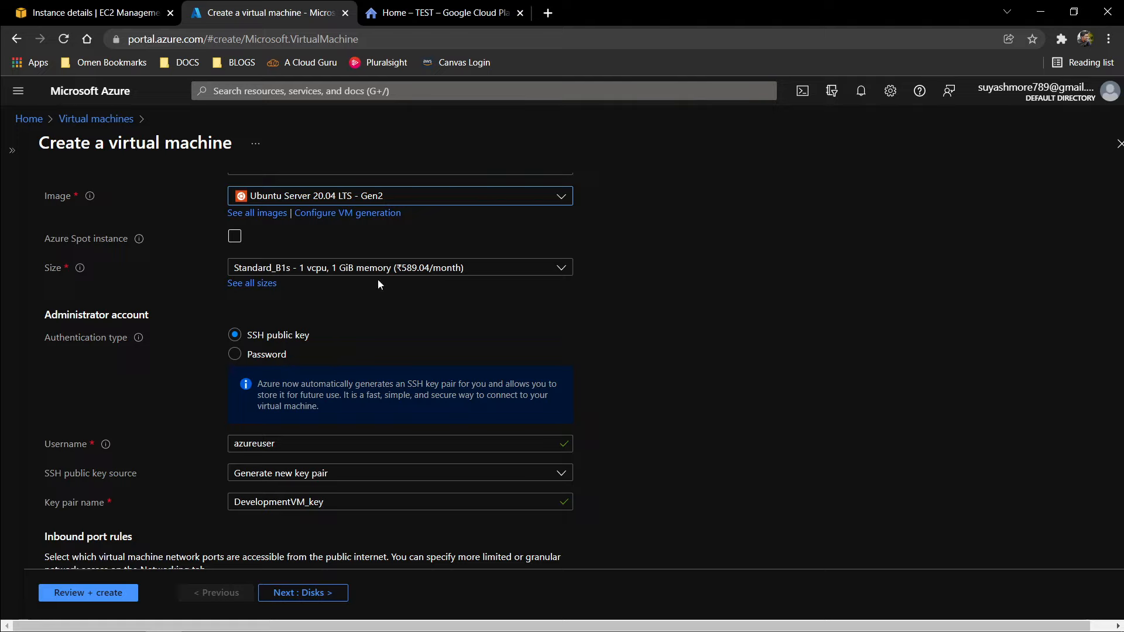
pyautogui.click(359, 270)
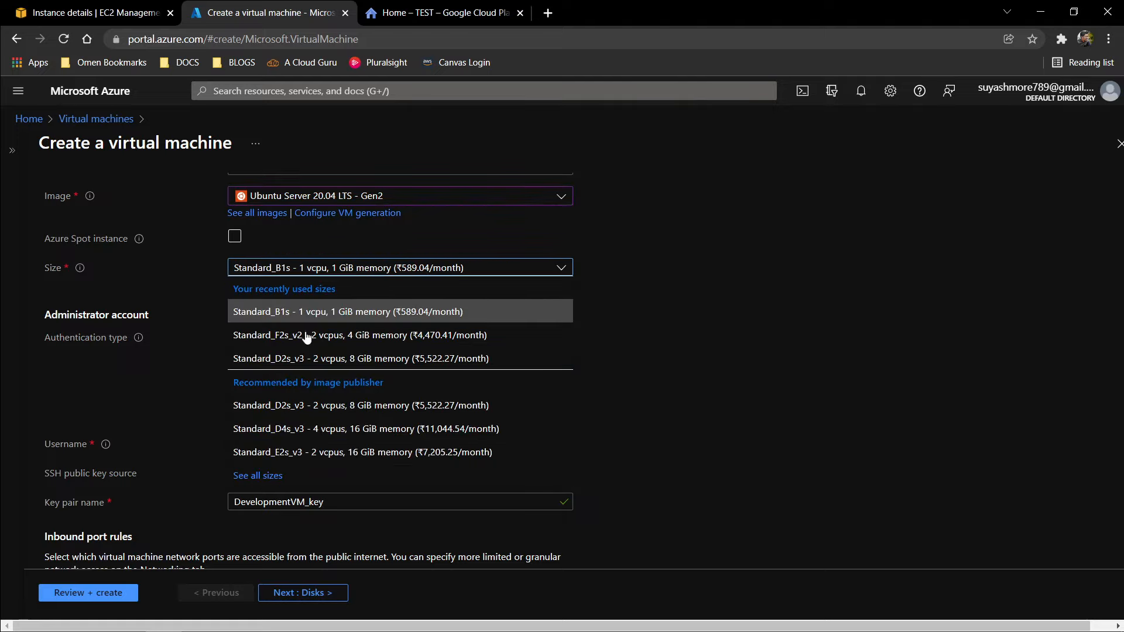
pyautogui.click(262, 483)
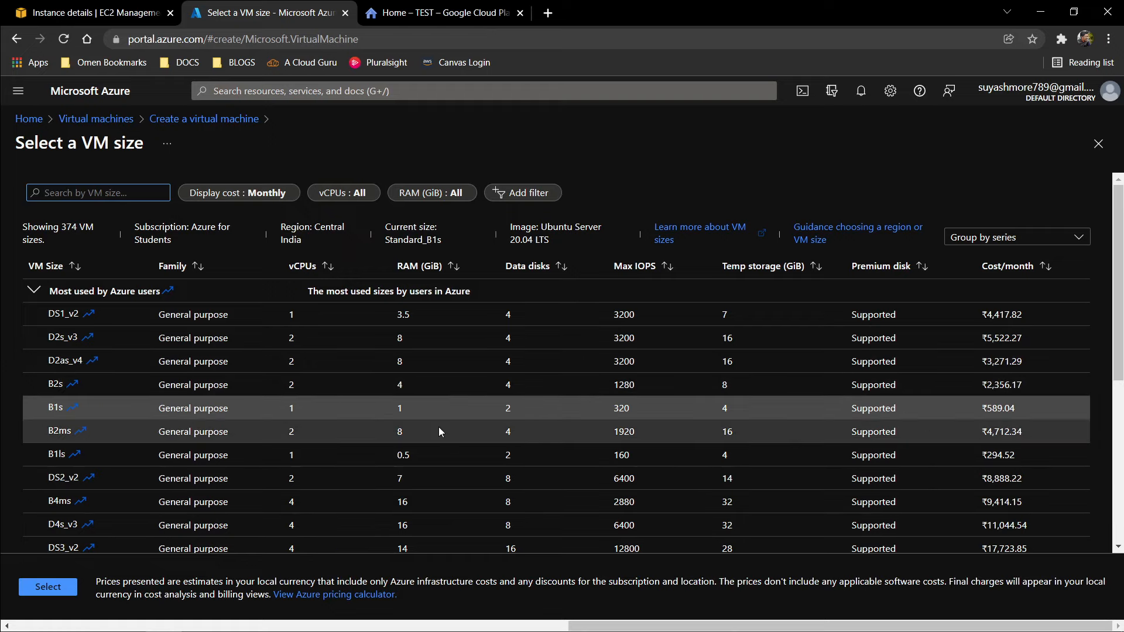
pyautogui.click(213, 409)
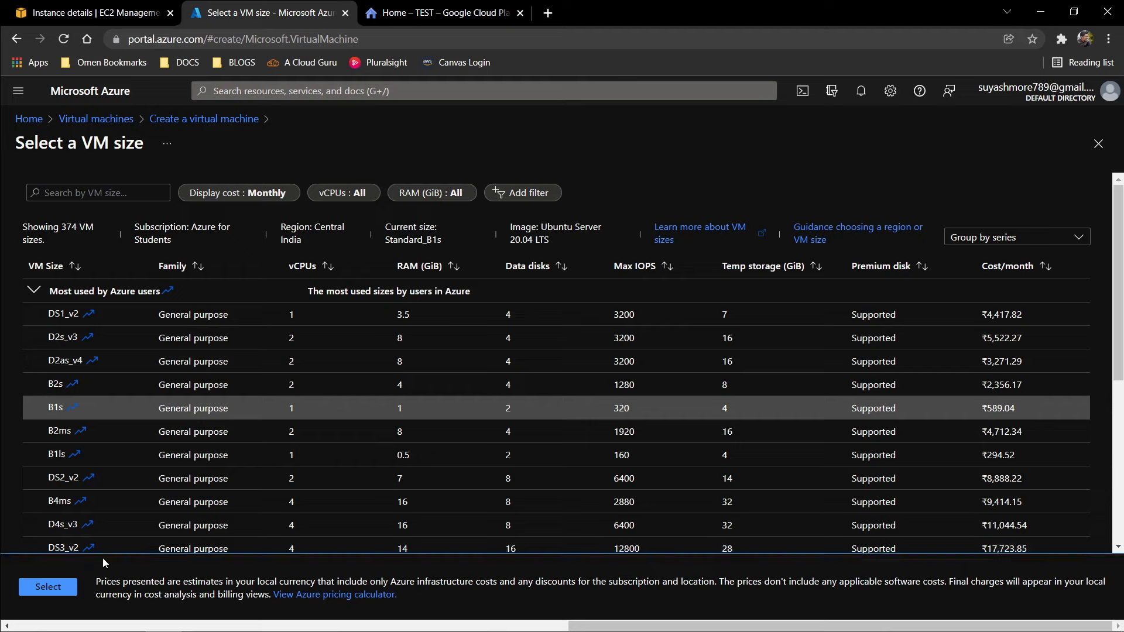
pyautogui.click(53, 587)
# Set the administrator account's authentication type to Password and its username to ubuntu.
pyautogui.scroll(-3, 445, 371)
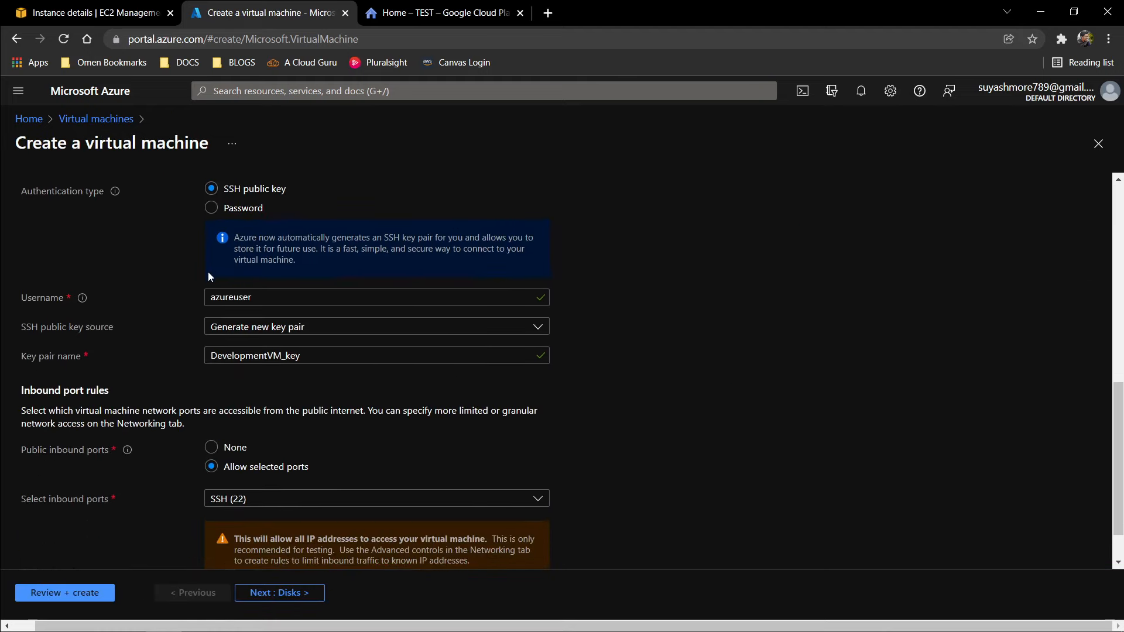
pyautogui.scroll(1, 208, 271)
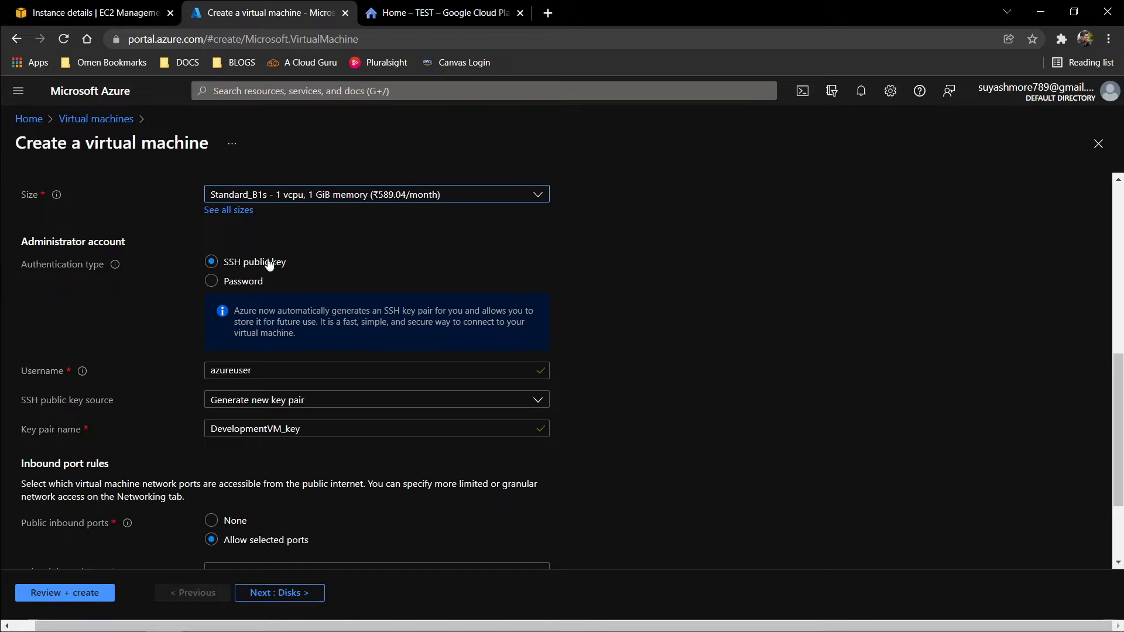
pyautogui.click(243, 282)
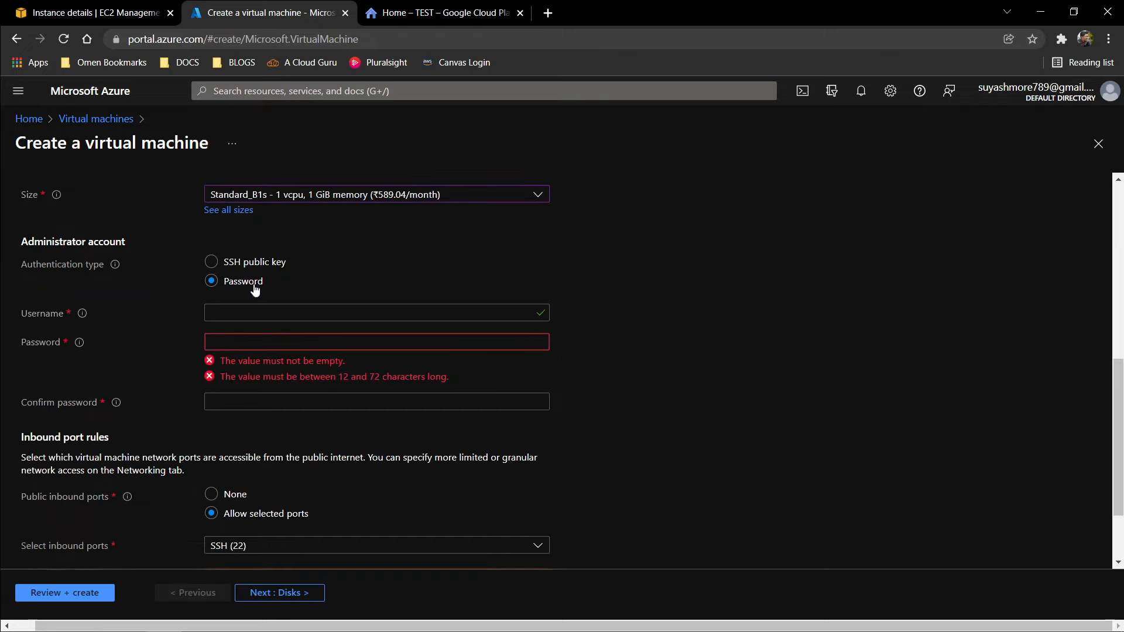
pyautogui.click(247, 265)
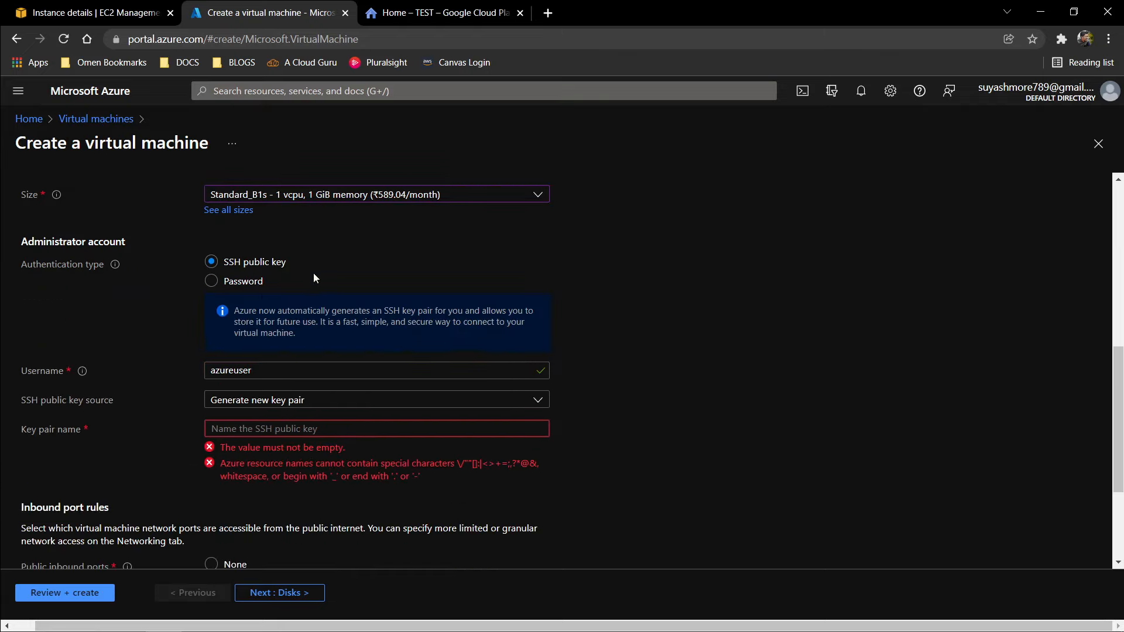
pyautogui.click(246, 284)
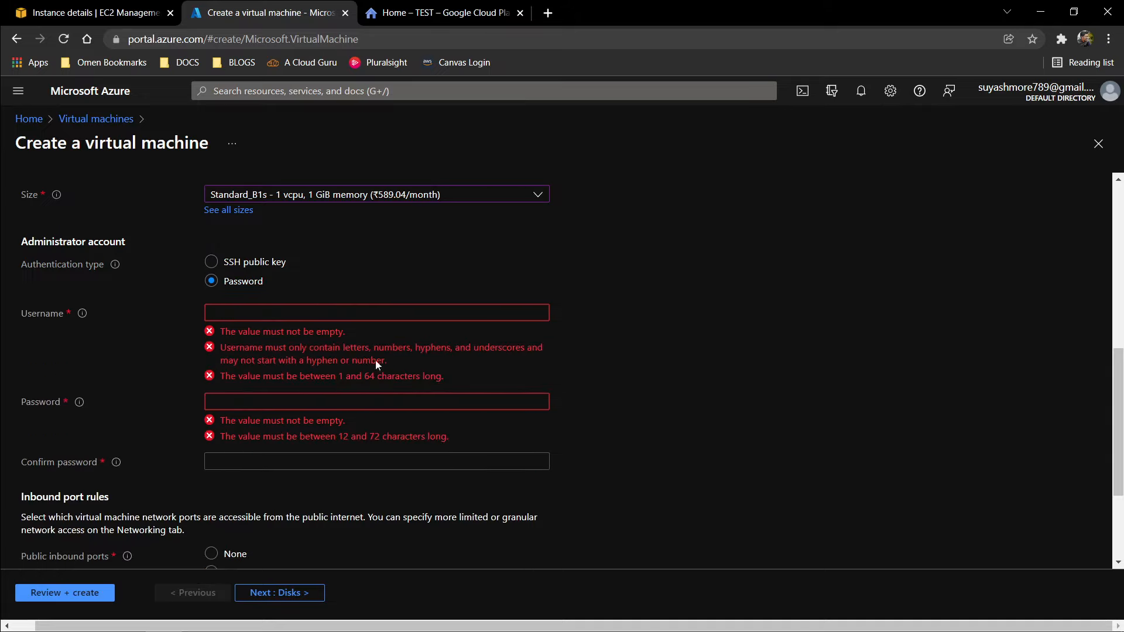
pyautogui.click(290, 309)
pyautogui.write('ubunu')
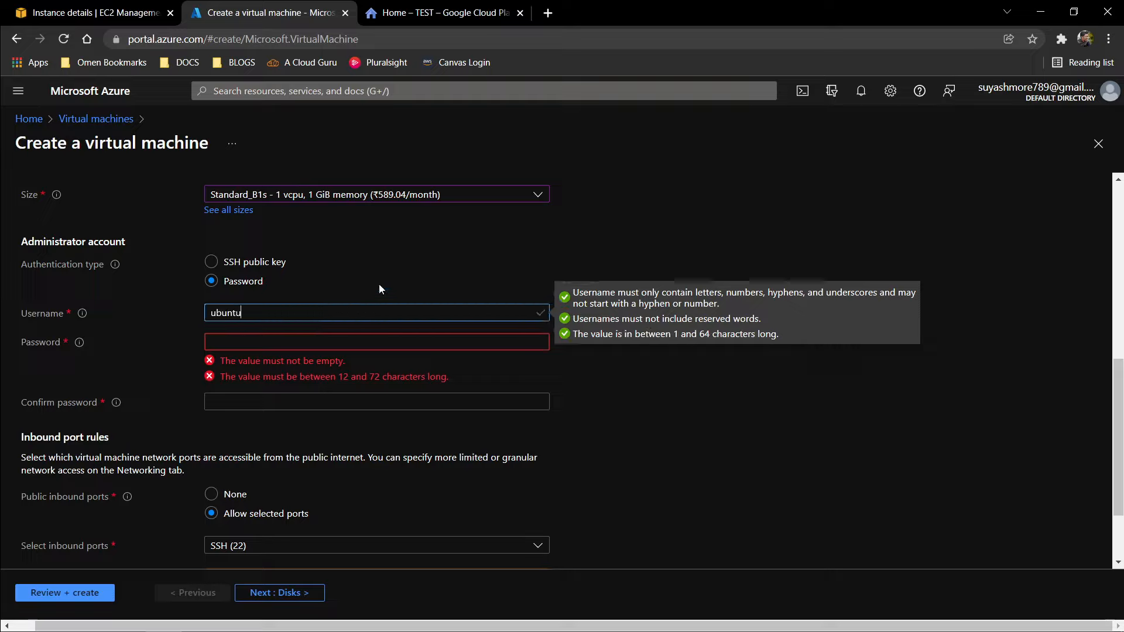
# Enter an administrator password and try to copy it into the password confirmation field.
pyautogui.click(362, 342)
pyautogui.click(258, 343)
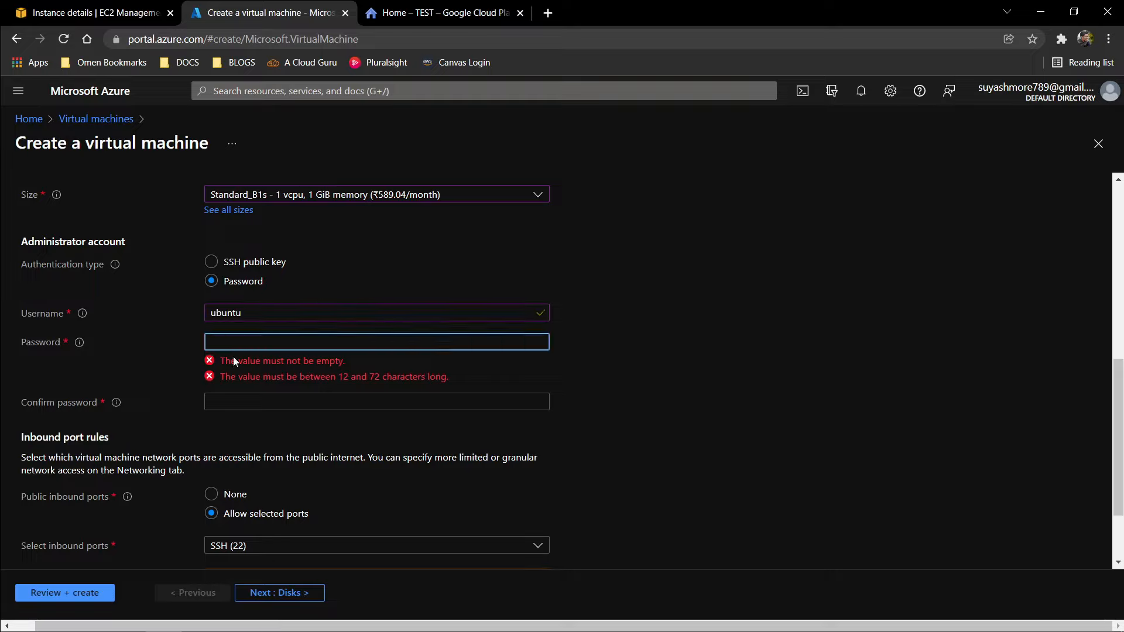
pyautogui.write('••••••')
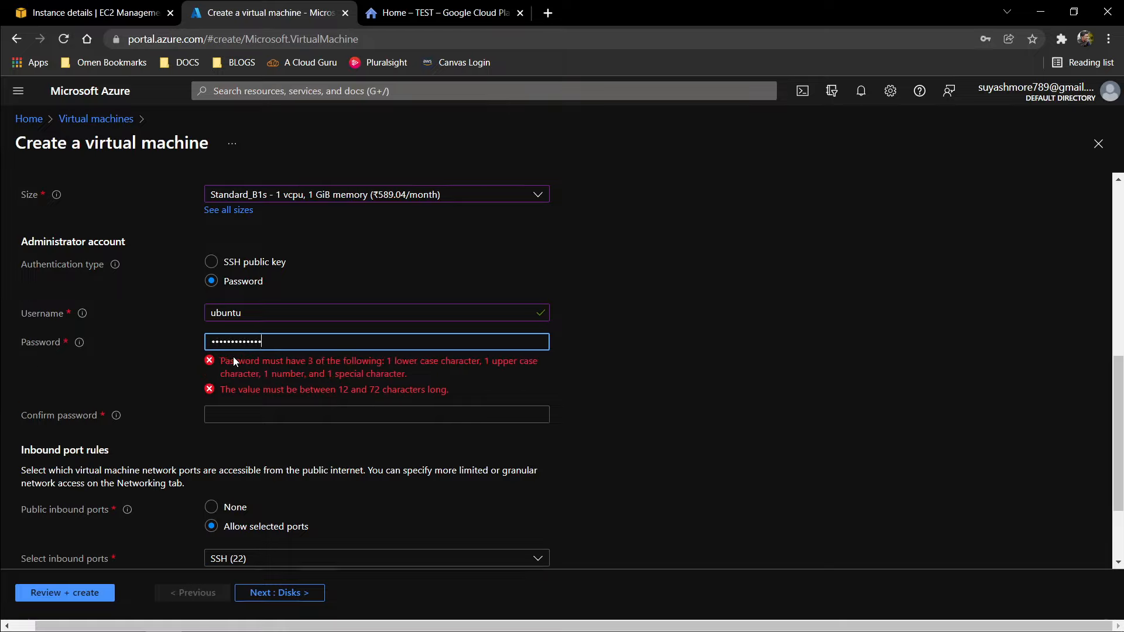
pyautogui.write('•••••••')
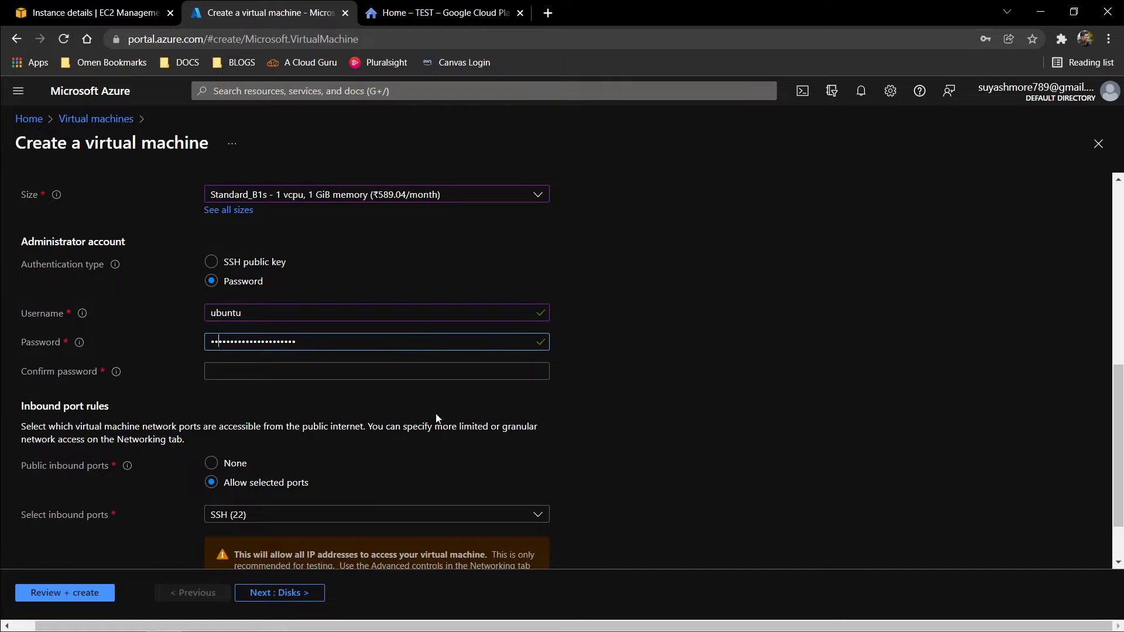
pyautogui.click(578, 385)
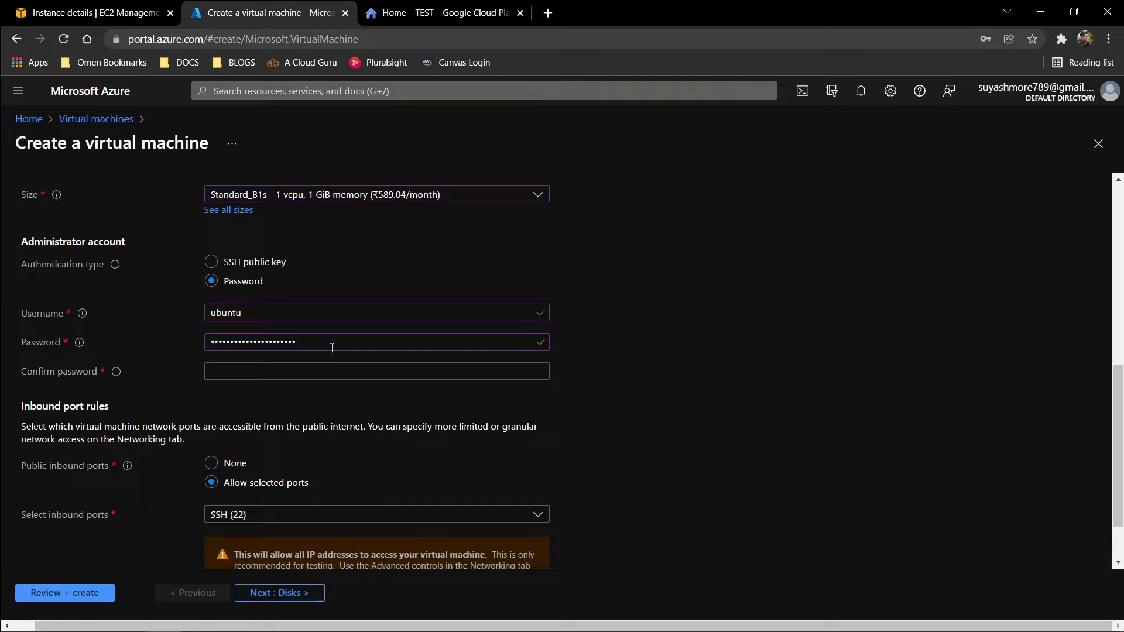
pyautogui.moveTo(332, 348); pyautogui.dragTo(121, 331)
pyautogui.click(222, 378)
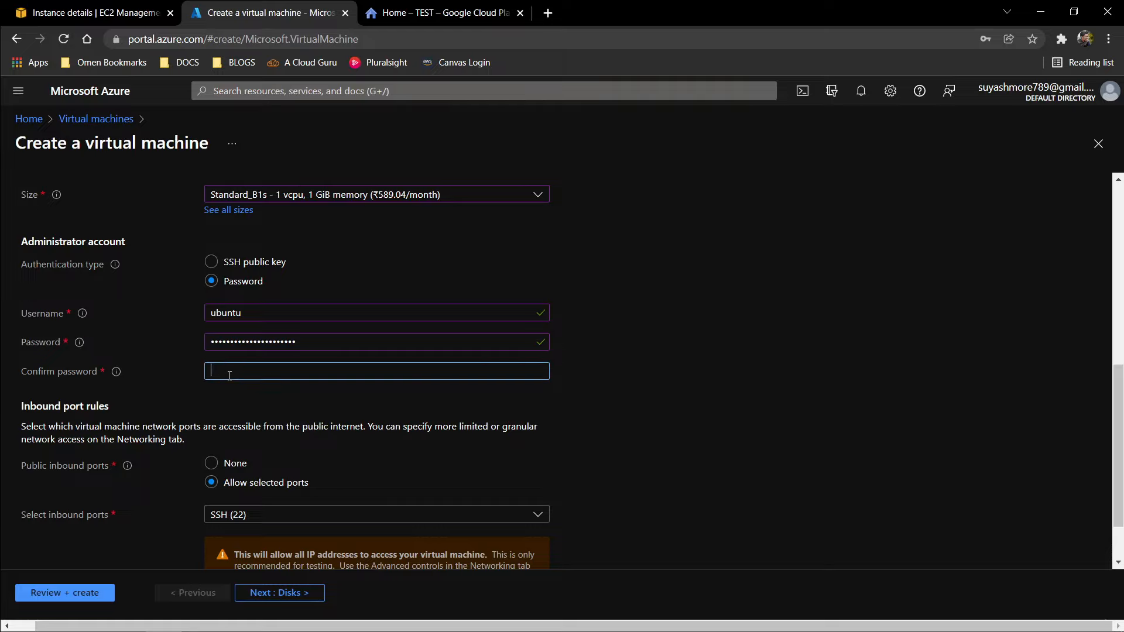
pyautogui.hotkey('ctrl', 'v')
pyautogui.hotkey('ctrl', 'z')
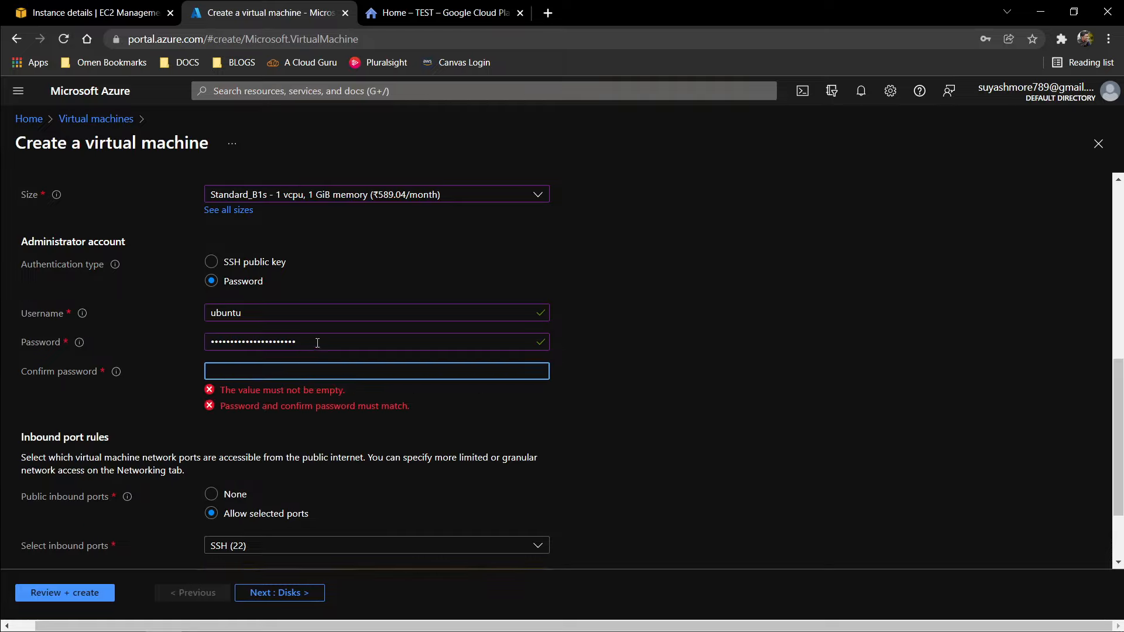
# Replace the administrator account's password with a new one and enter the same password in the confirmation field.
pyautogui.moveTo(317, 343); pyautogui.dragTo(139, 339)
pyautogui.write('••••••••')
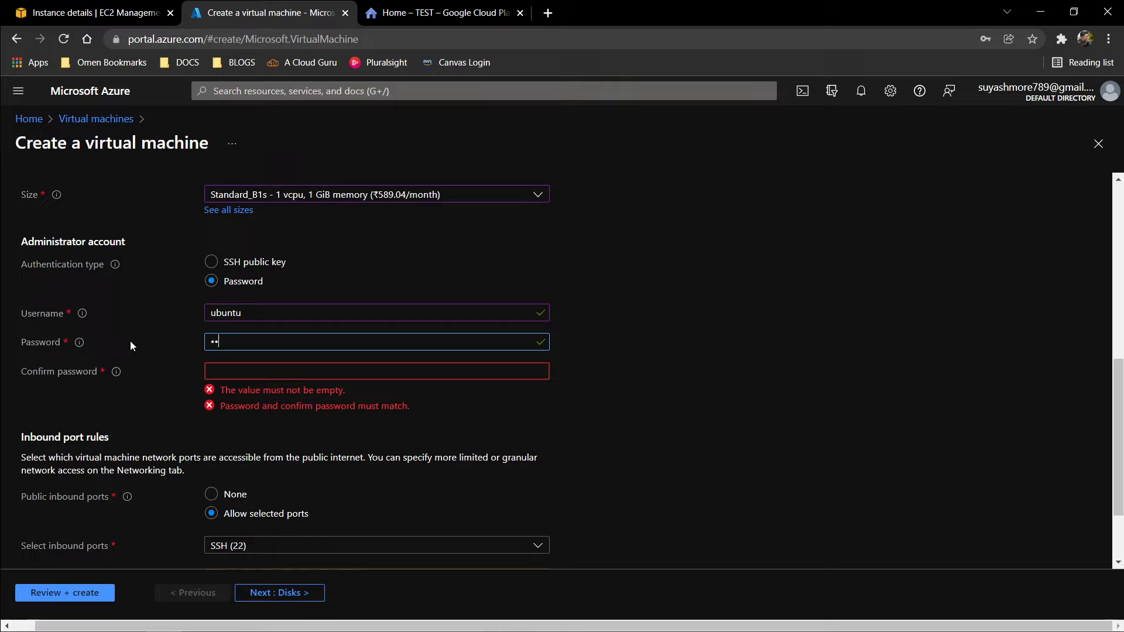
pyautogui.write('•••')
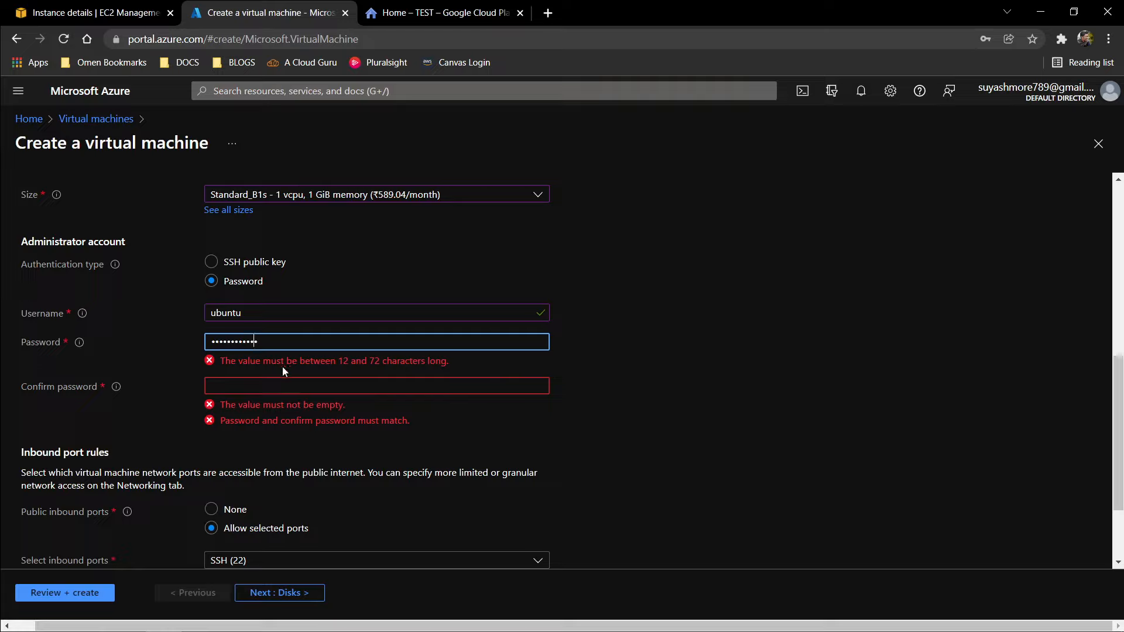
pyautogui.write('••••')
pyautogui.click(298, 370)
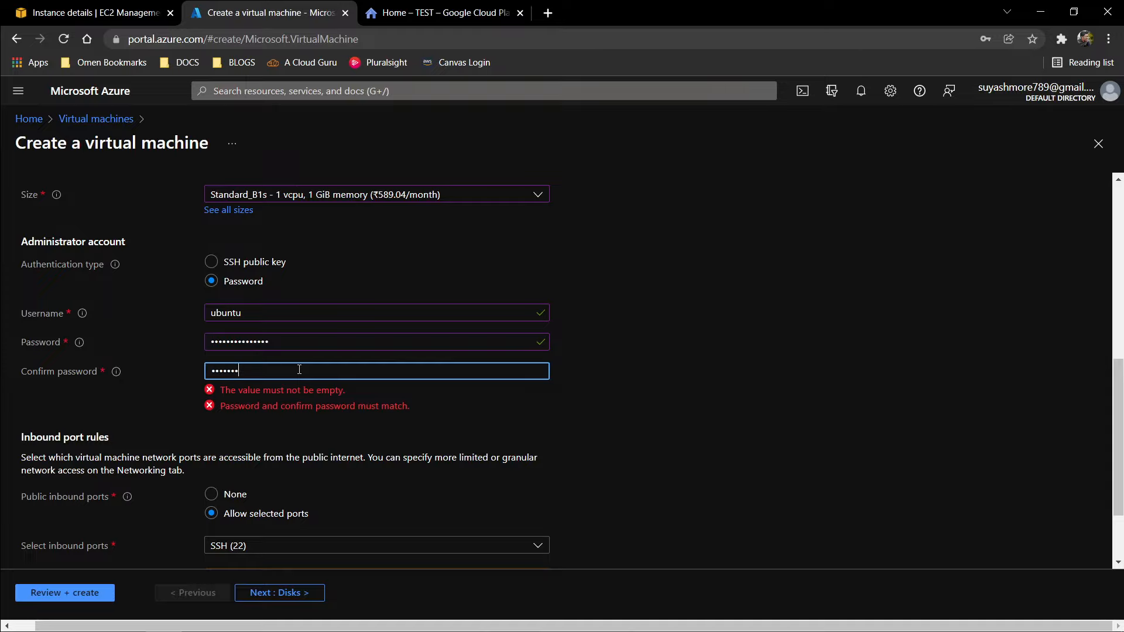
pyautogui.write('•••••••••••••••')
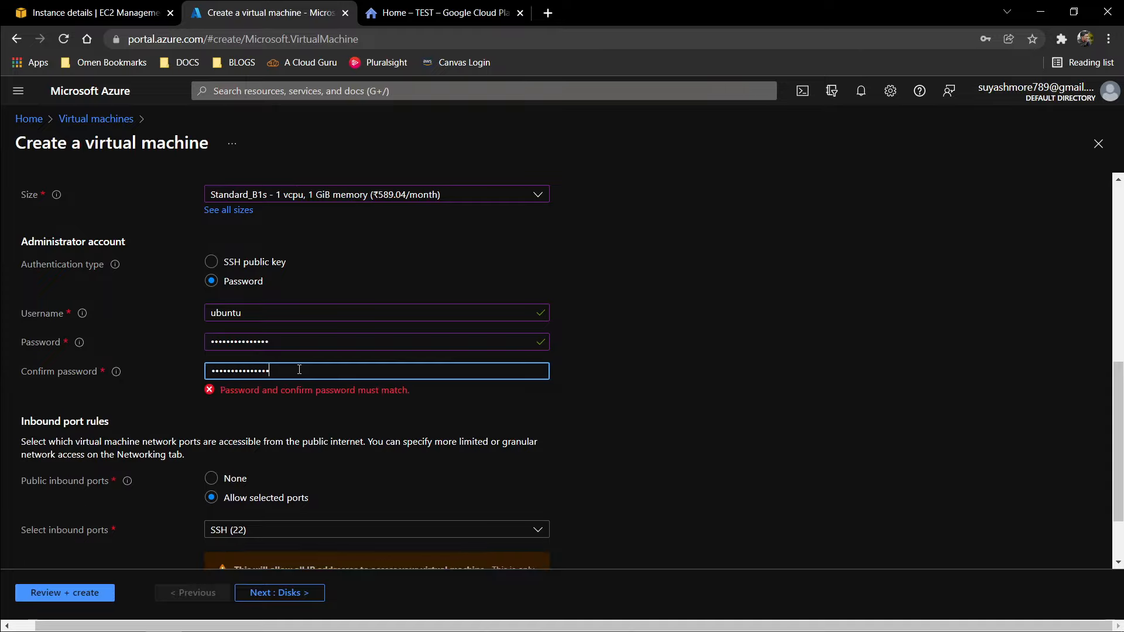
pyautogui.click(735, 387)
# Allow the inbound ports HTTP (80) and HTTPS (443) in addition to SSH (22).
pyautogui.scroll(-2, 734, 387)
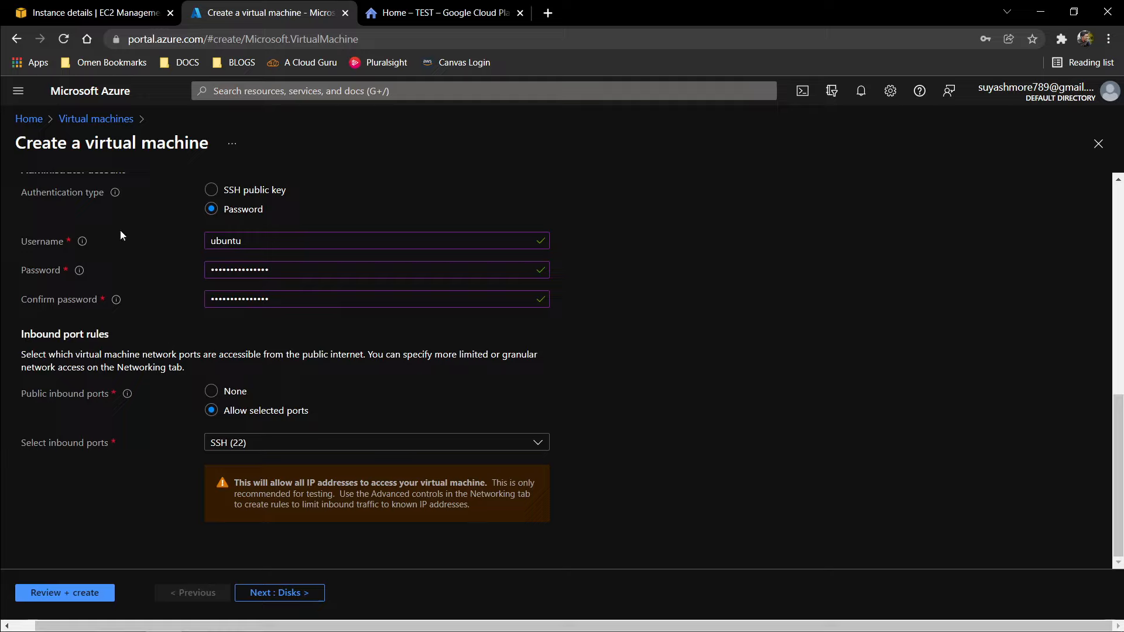
pyautogui.scroll(2, 120, 230)
pyautogui.scroll(-1, 343, 385)
pyautogui.click(246, 443)
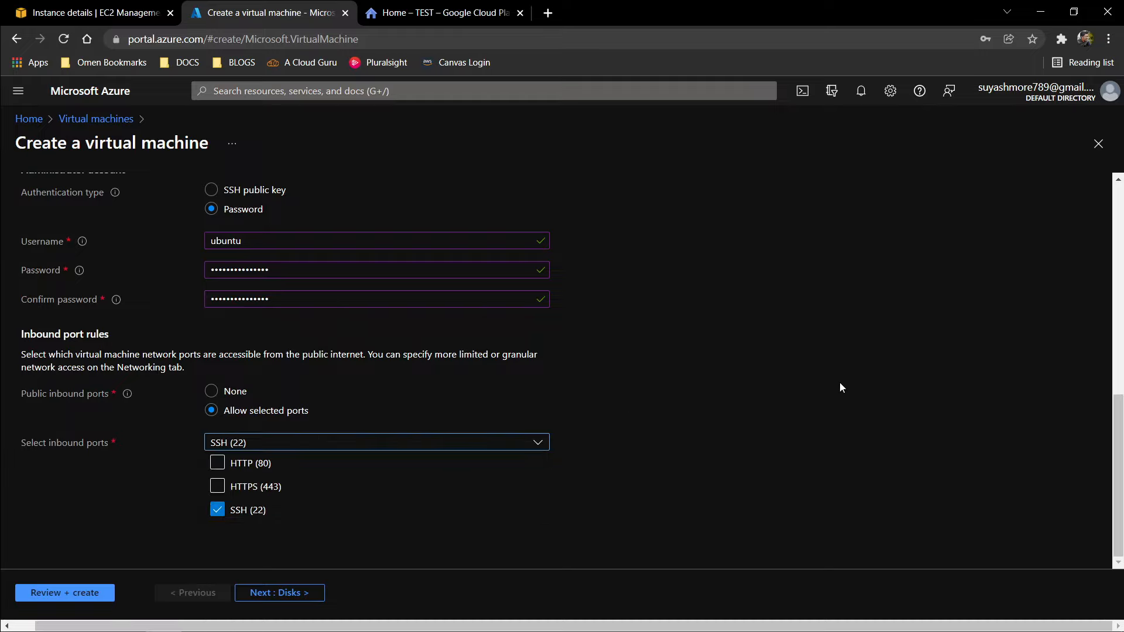
pyautogui.click(803, 411)
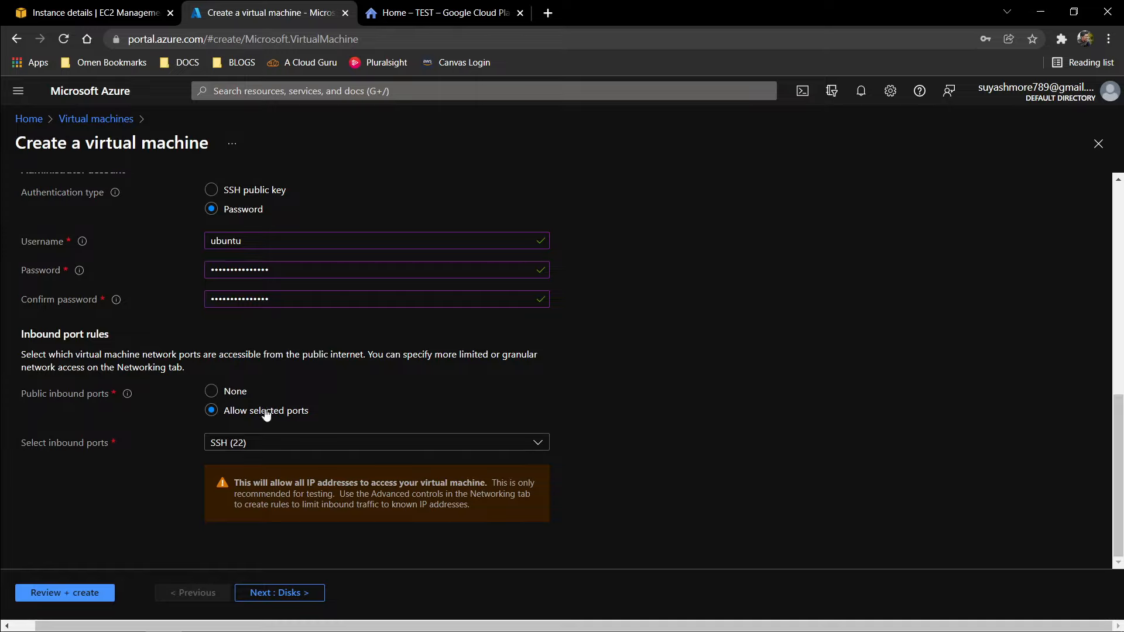
pyautogui.click(256, 444)
pyautogui.click(217, 486)
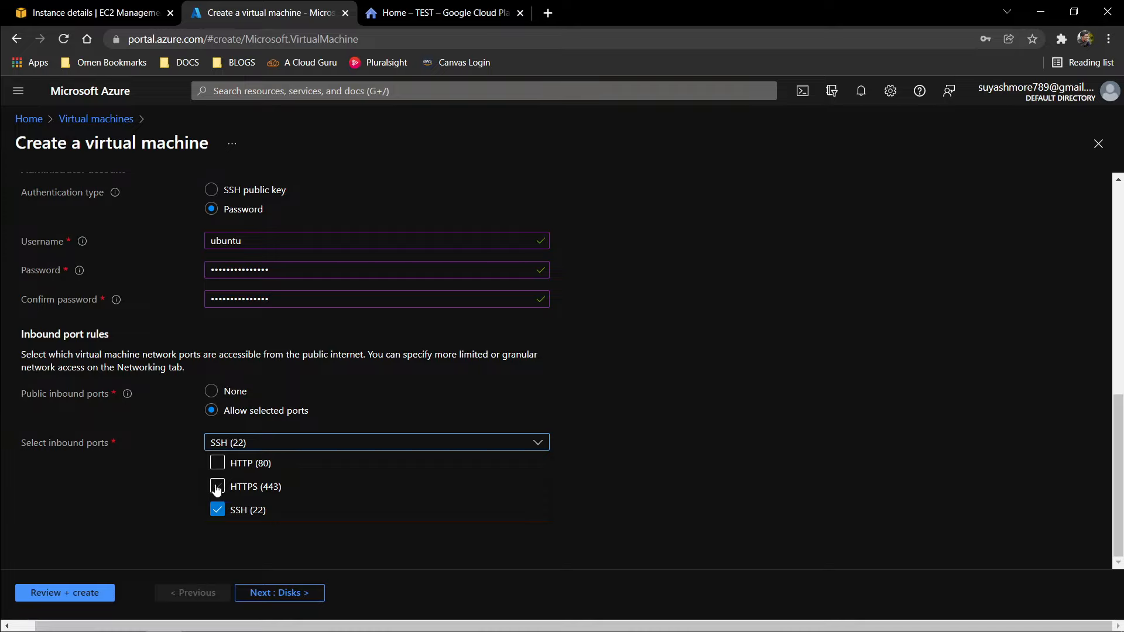
pyautogui.click(221, 465)
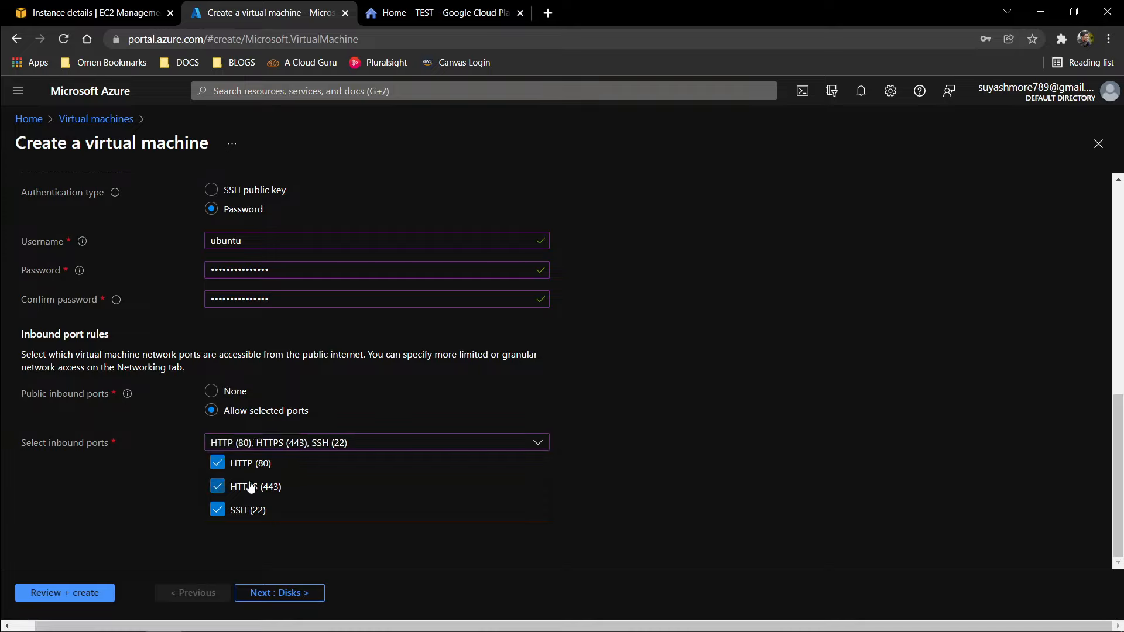
pyautogui.click(599, 460)
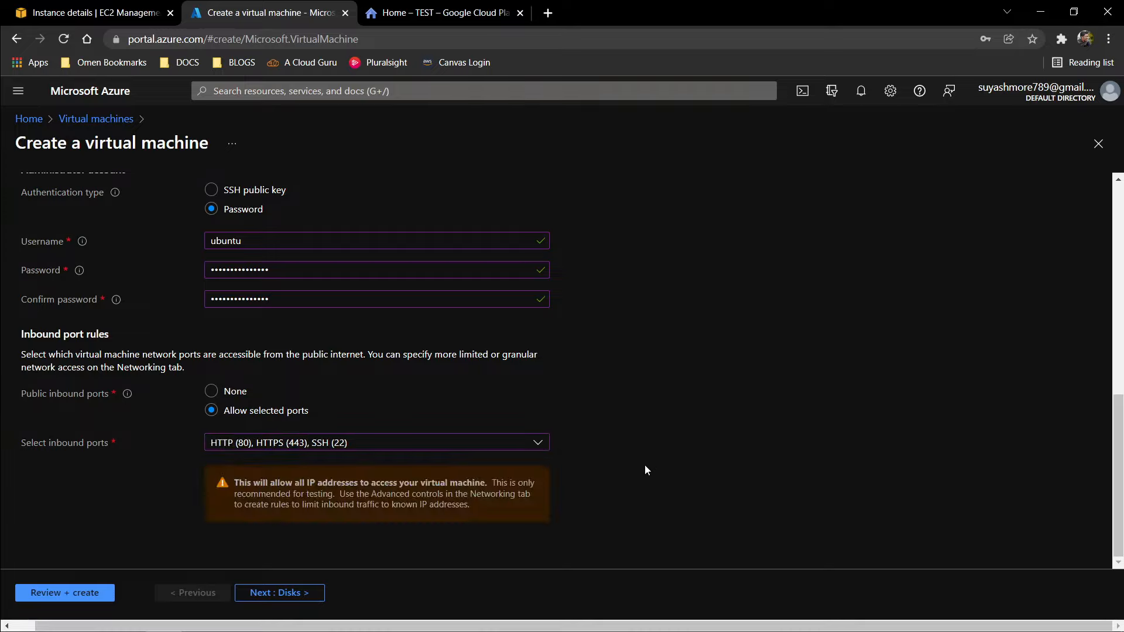
# Review the disk options, including the advanced ones, and the networking settings of the virtual machine, keeping the defaults.
pyautogui.click(298, 594)
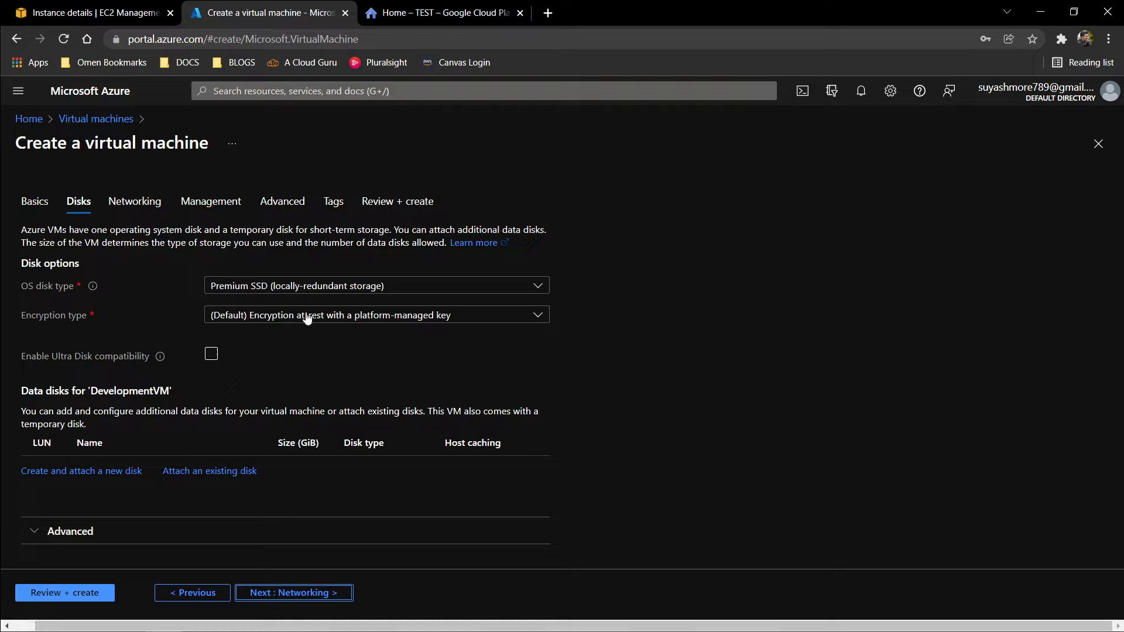
pyautogui.click(88, 535)
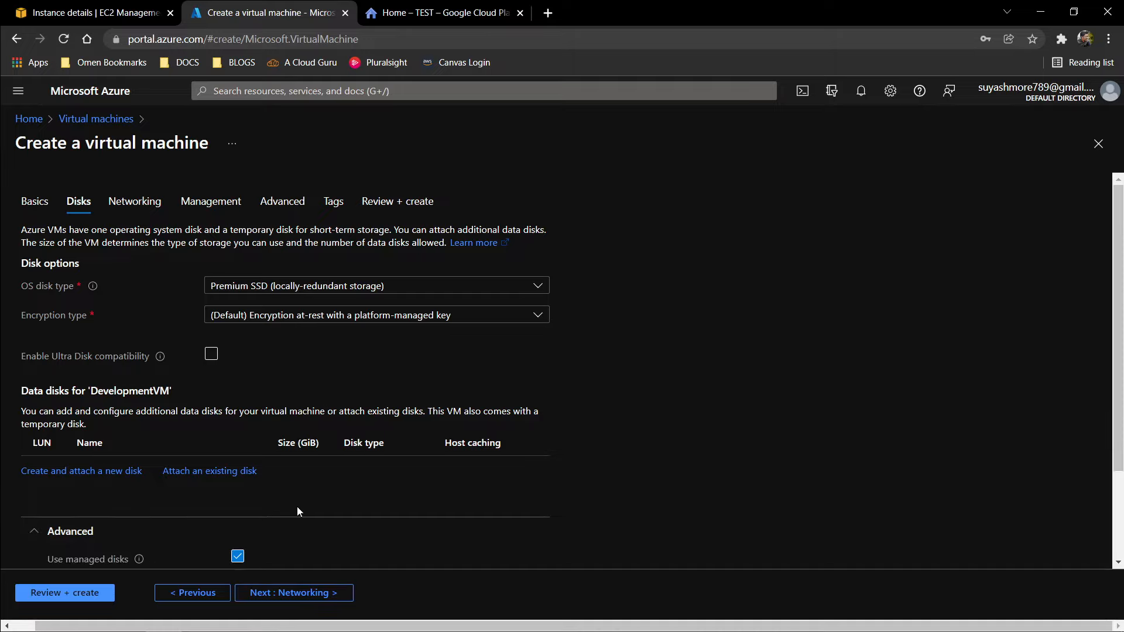
pyautogui.scroll(-2, 298, 508)
pyautogui.click(293, 593)
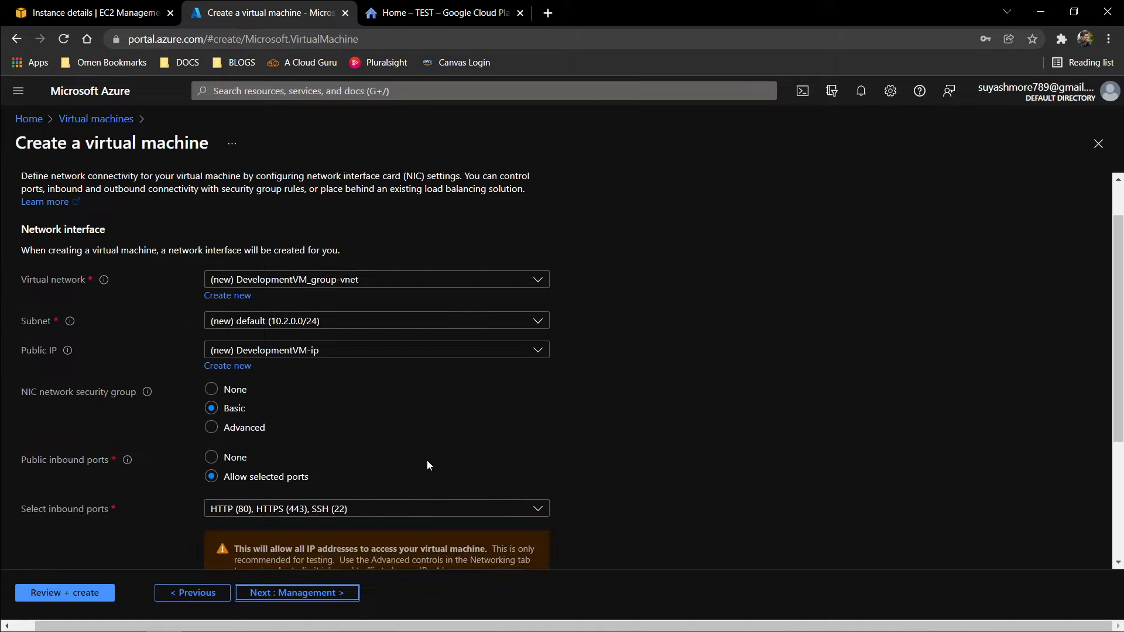
pyautogui.scroll(-3, 427, 459)
pyautogui.scroll(-2, 327, 422)
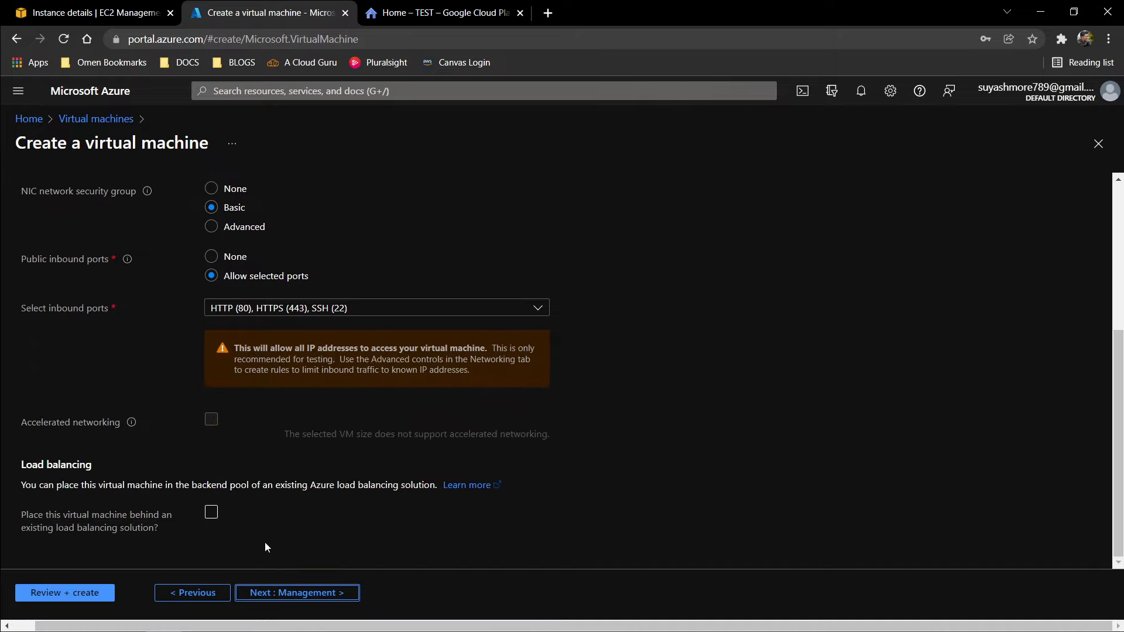
# Review the virtual machine's management settings and advanced settings, such as monitoring, identity, backup, extensions and custom data, keeping the defaults.
pyautogui.click(309, 592)
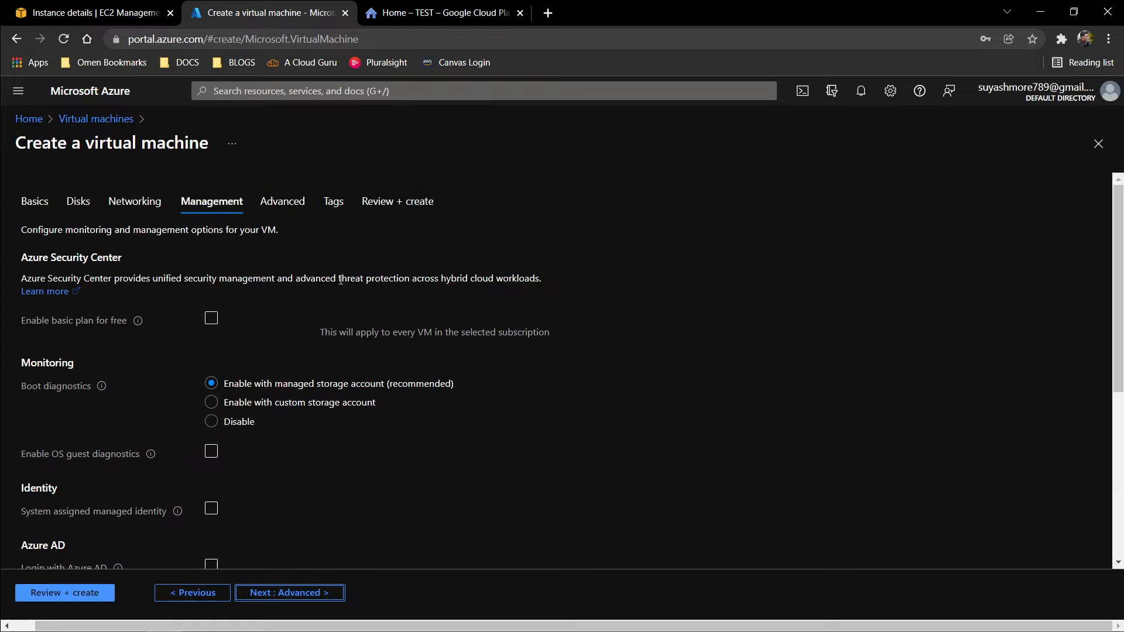
pyautogui.scroll(-2, 374, 318)
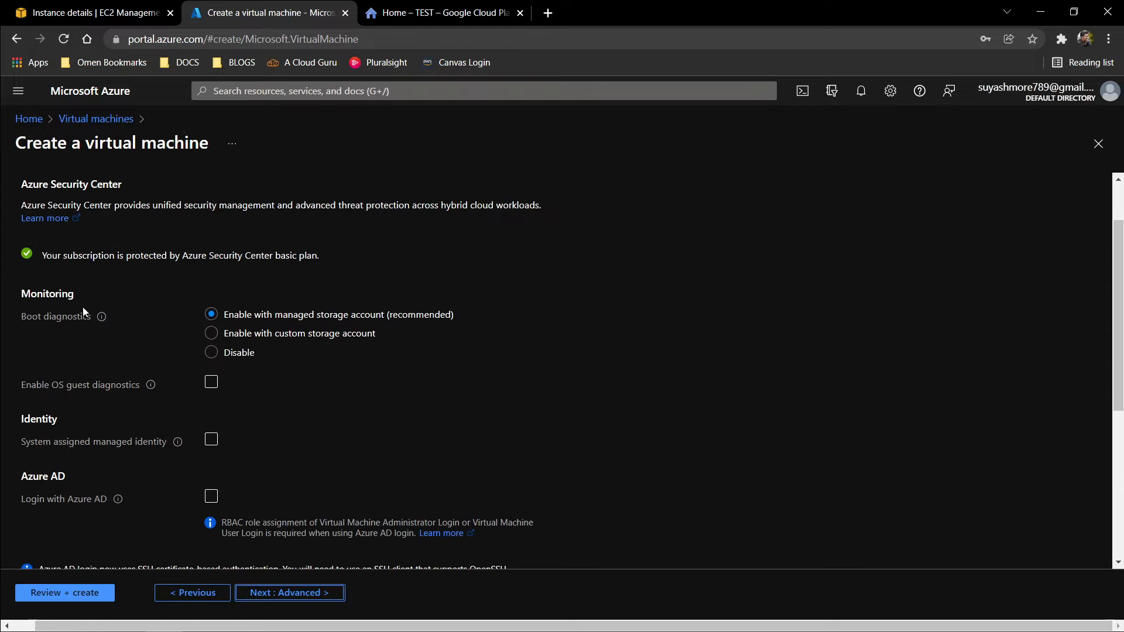
pyautogui.doubleClick(38, 293)
pyautogui.click(159, 303)
pyautogui.scroll(-3, 430, 339)
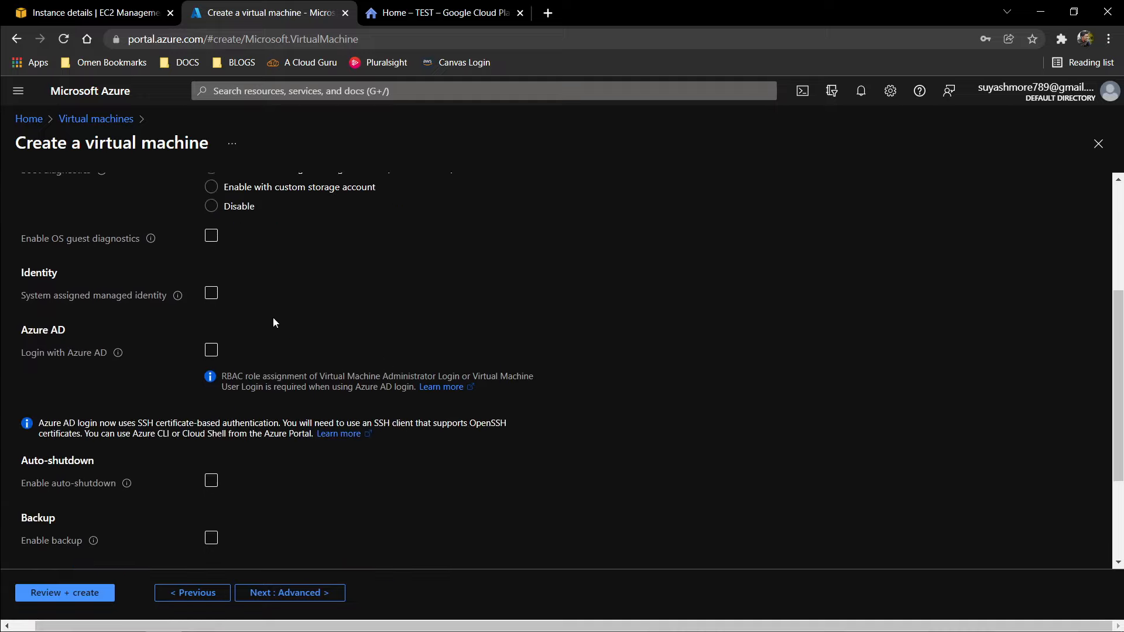
pyautogui.scroll(5, 328, 307)
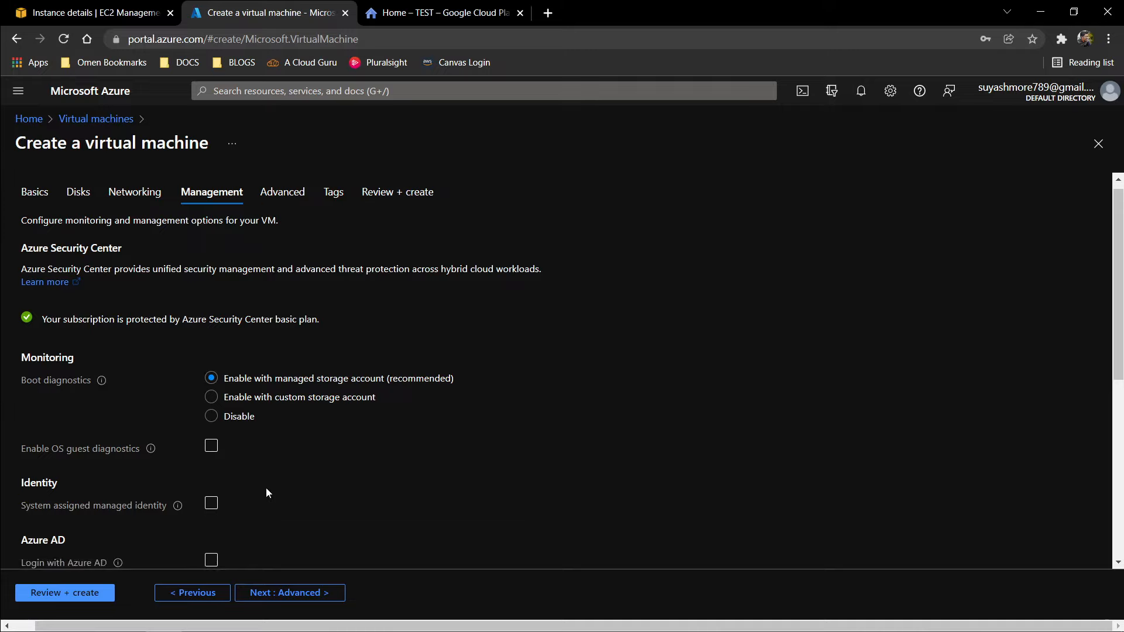
pyautogui.scroll(-7, 266, 487)
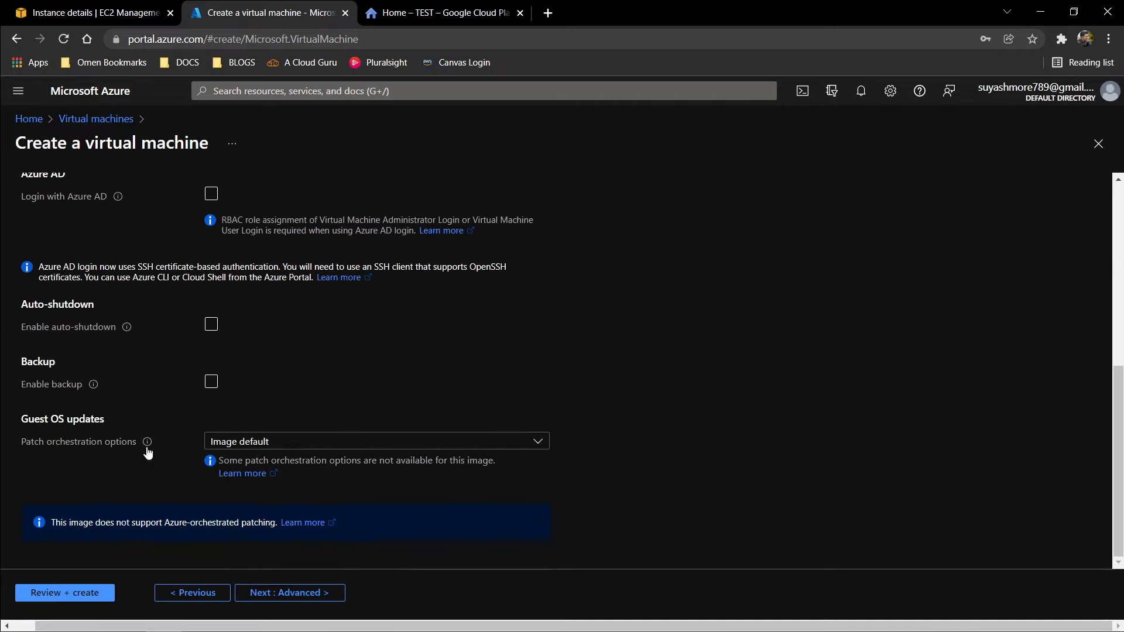
pyautogui.click(281, 593)
pyautogui.scroll(-3, 359, 259)
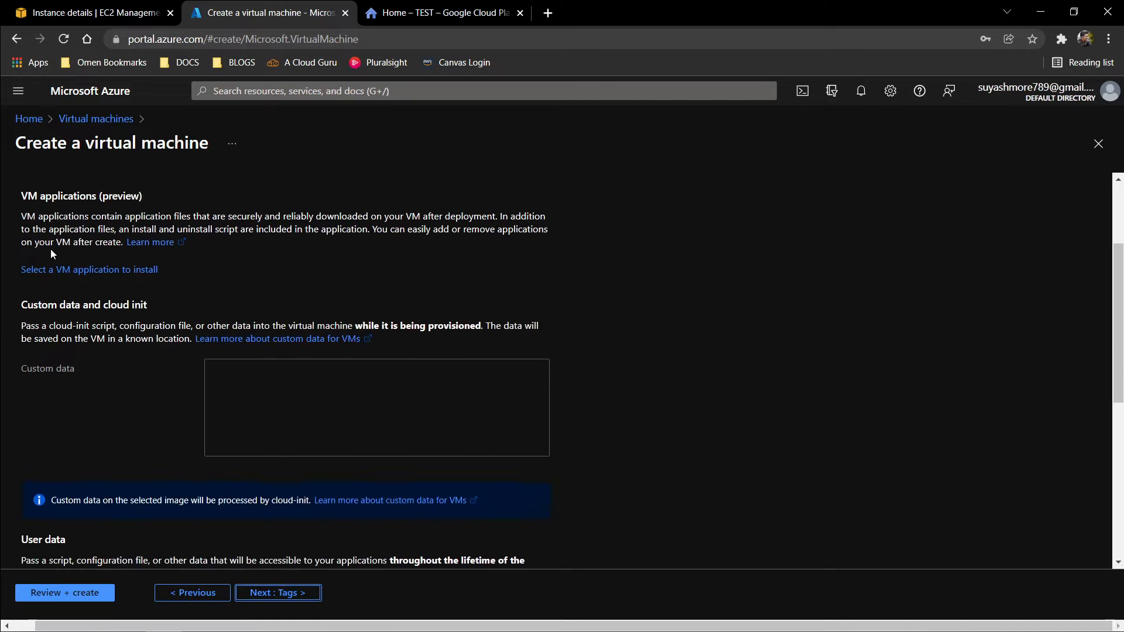
pyautogui.scroll(3, 292, 375)
pyautogui.scroll(-10, 421, 447)
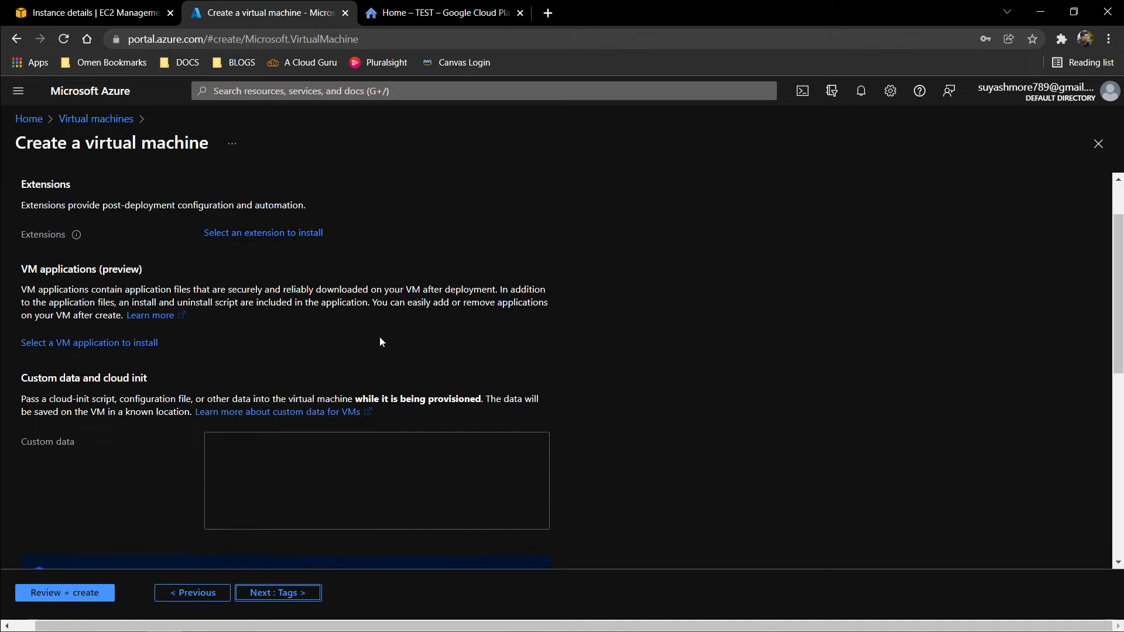
# Add a tag called Name with the value Development VM to the virtual machine's resources.
pyautogui.click(284, 593)
pyautogui.click(120, 324)
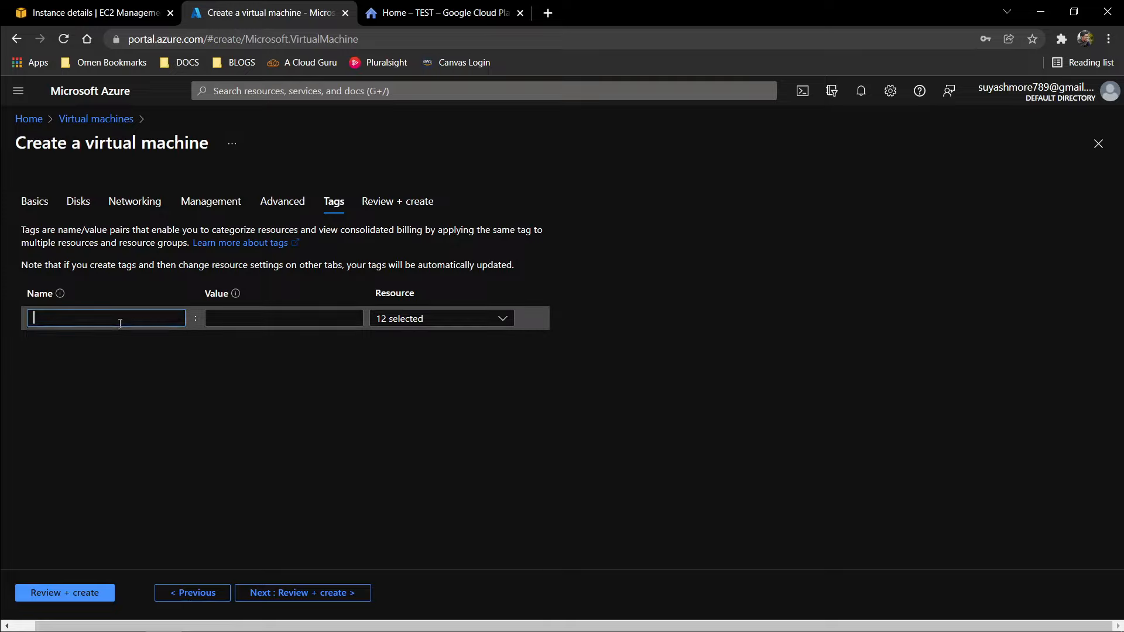
pyautogui.write('Name')
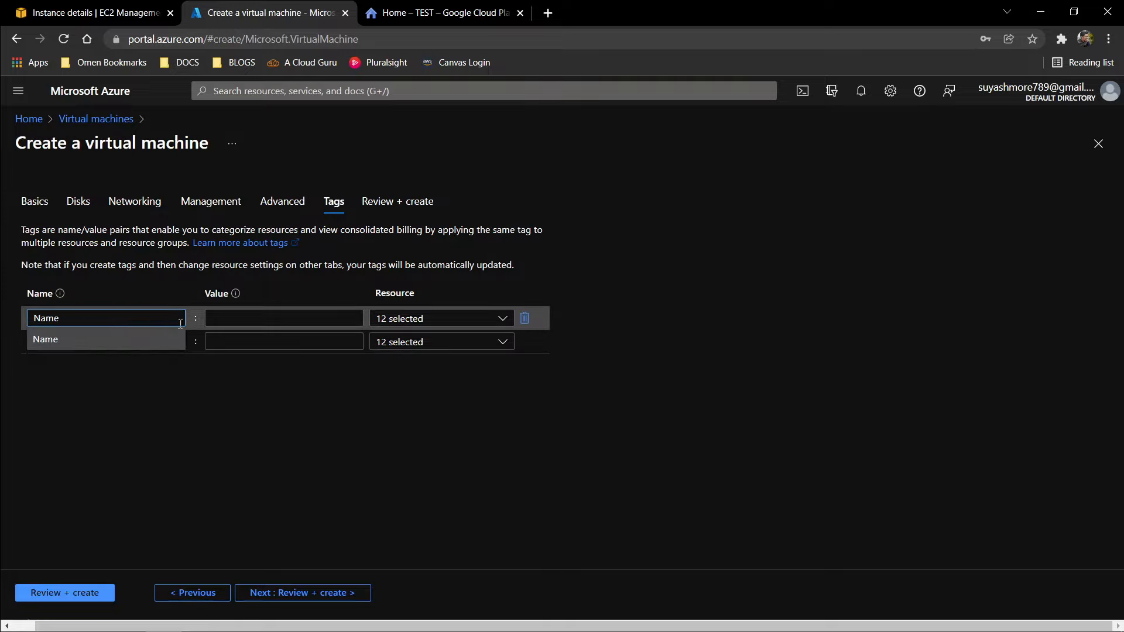
pyautogui.click(269, 316)
pyautogui.write('Dev')
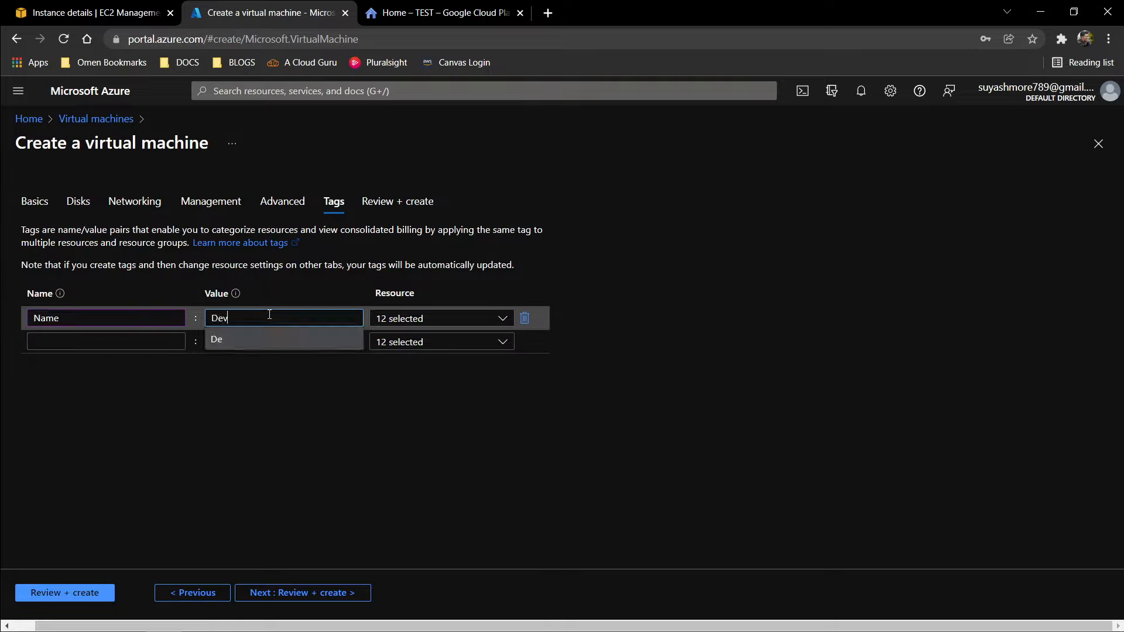
pyautogui.write('elopment VM')
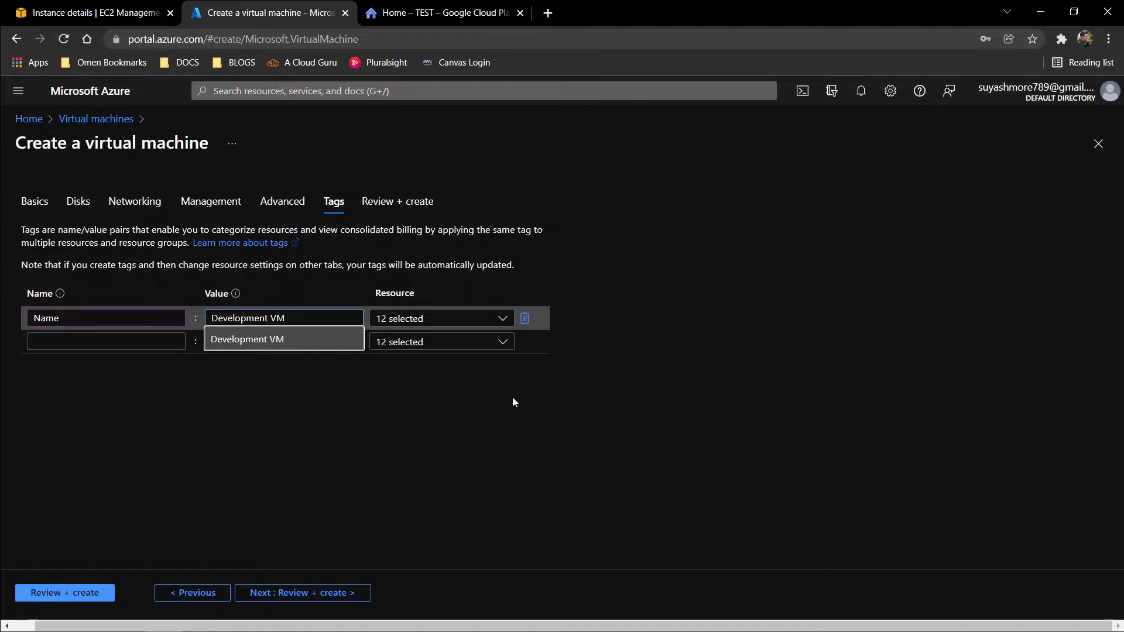
# Validate the DevelopmentVM configuration, review its summary and create the virtual machine.
pyautogui.click(351, 594)
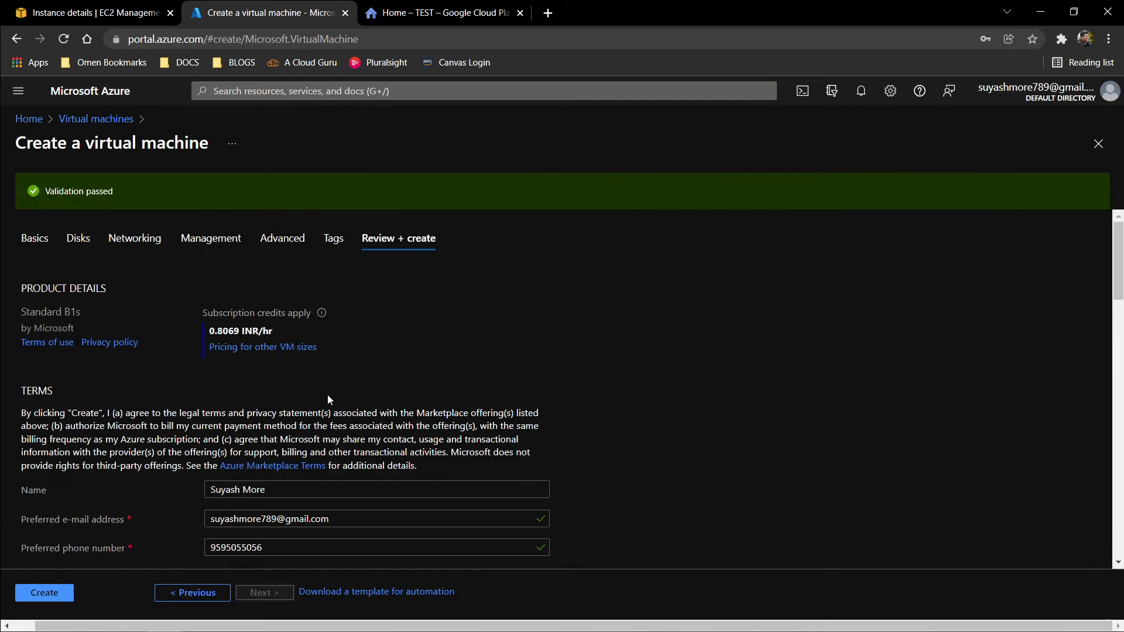
pyautogui.scroll(-1, 316, 401)
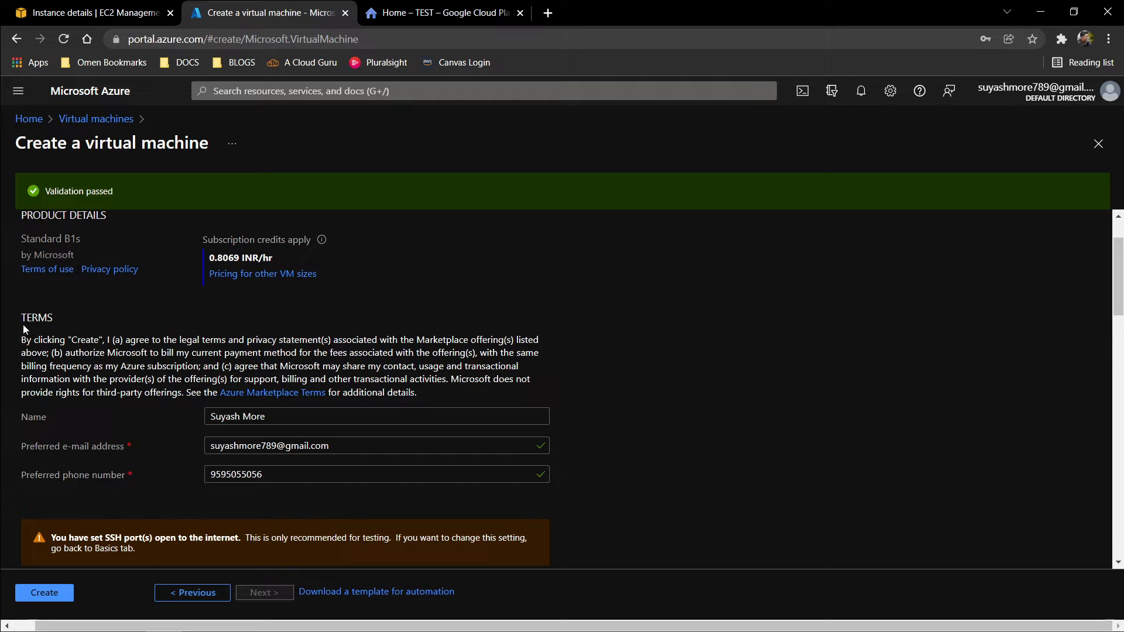
pyautogui.scroll(1, 204, 340)
pyautogui.scroll(-4, 340, 347)
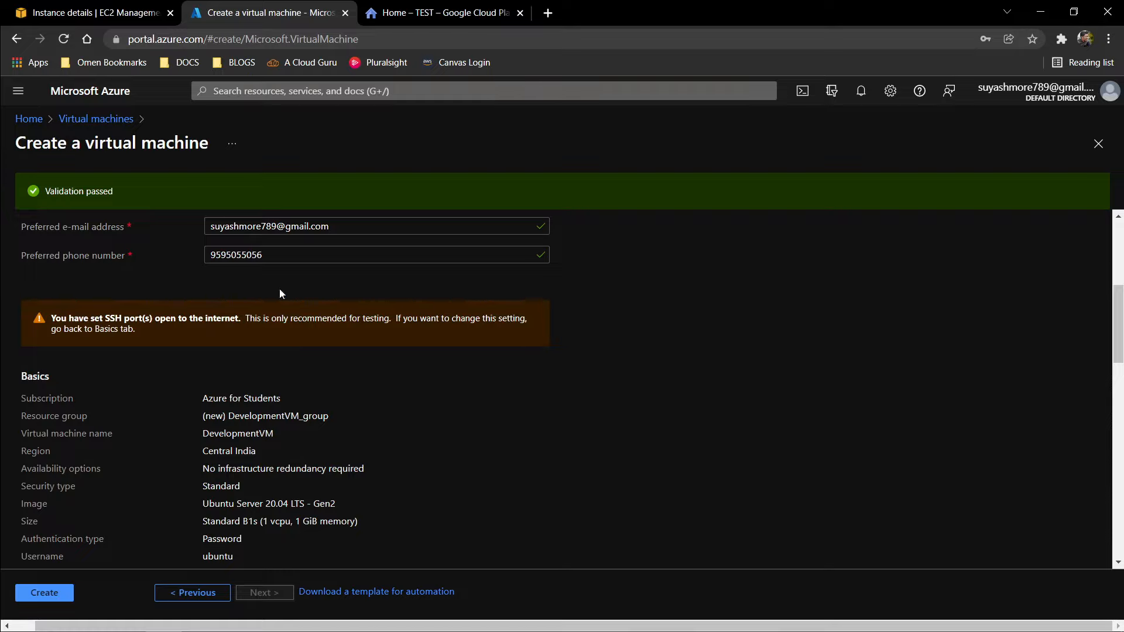
pyautogui.scroll(-1, 385, 529)
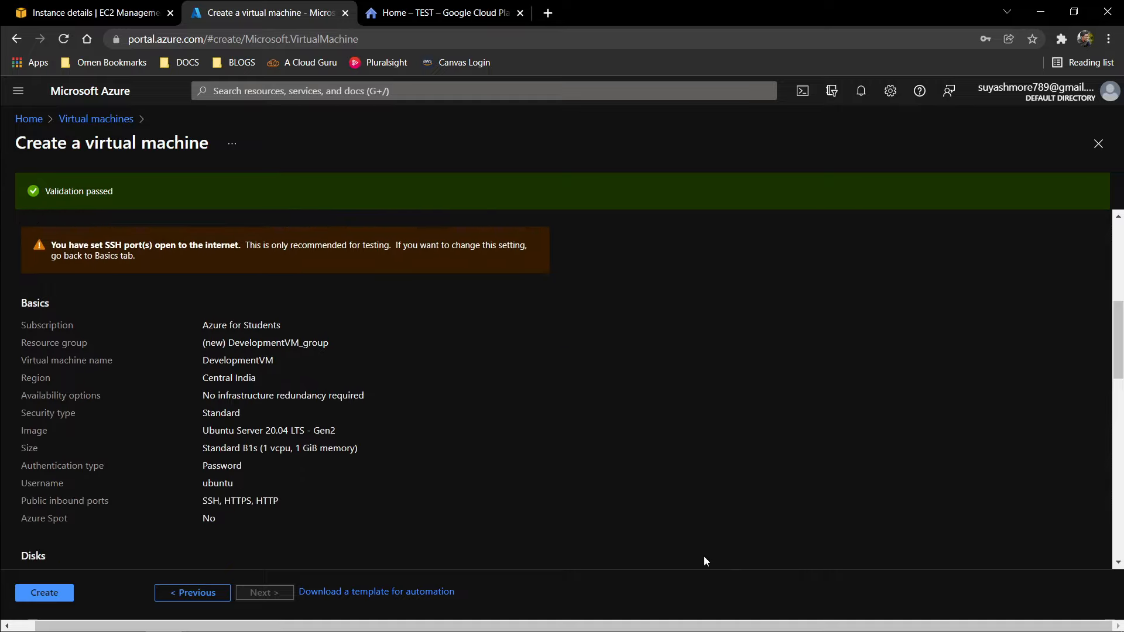
pyautogui.scroll(-3, 374, 502)
pyautogui.click(48, 590)
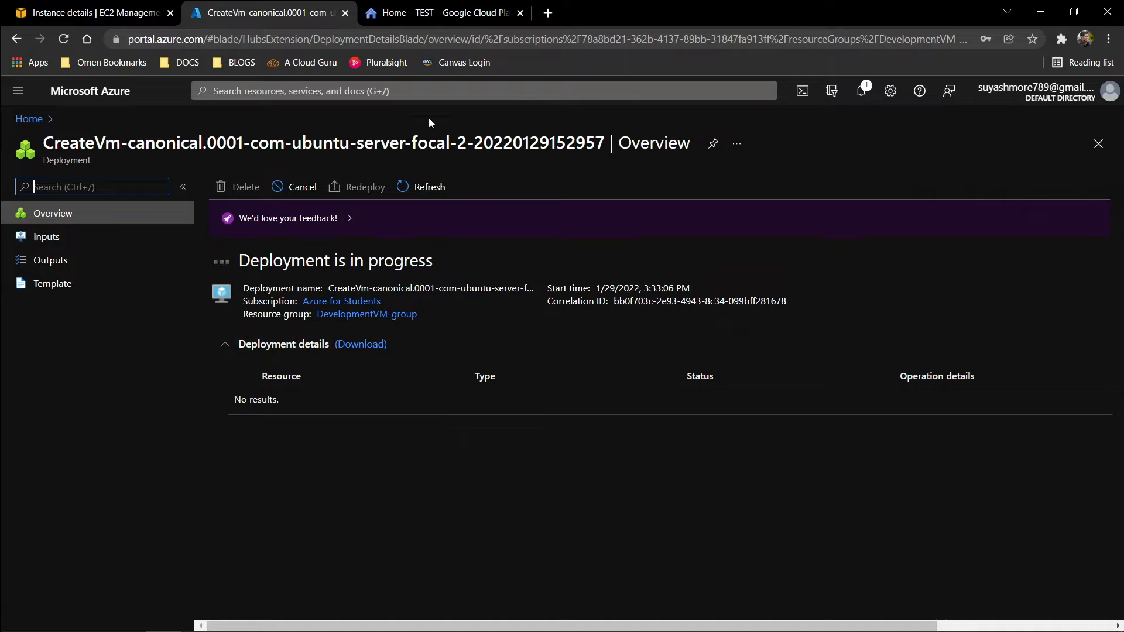
# Switch to the Google Cloud console and create a project named my first project with No organization as its location.
pyautogui.click(466, 13)
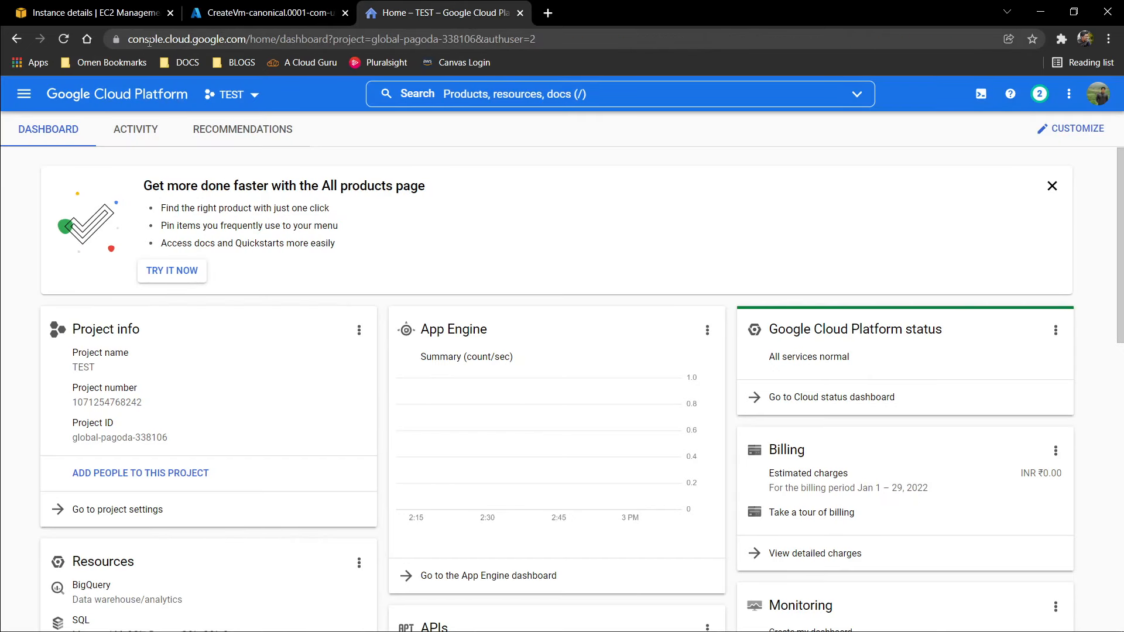
pyautogui.click(232, 94)
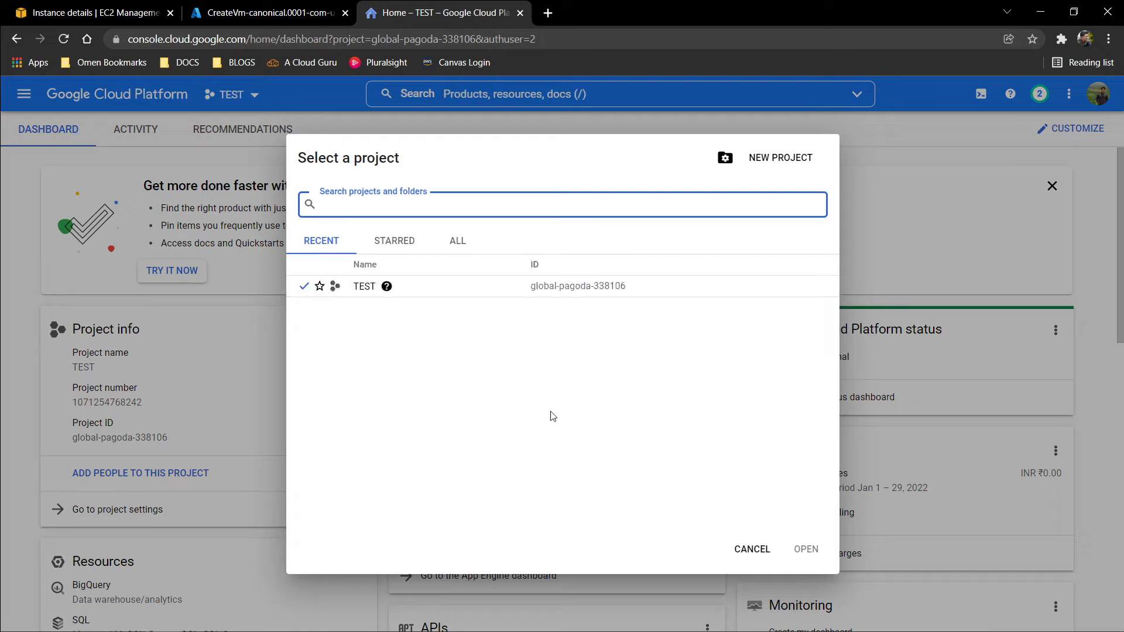
pyautogui.click(785, 168)
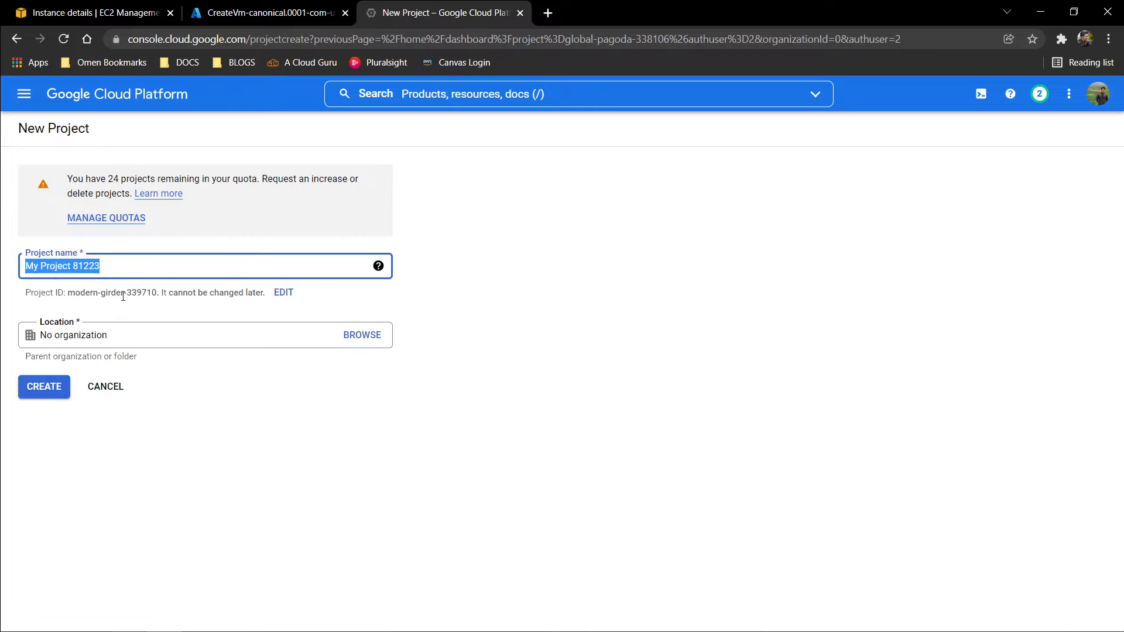
pyautogui.write('te')
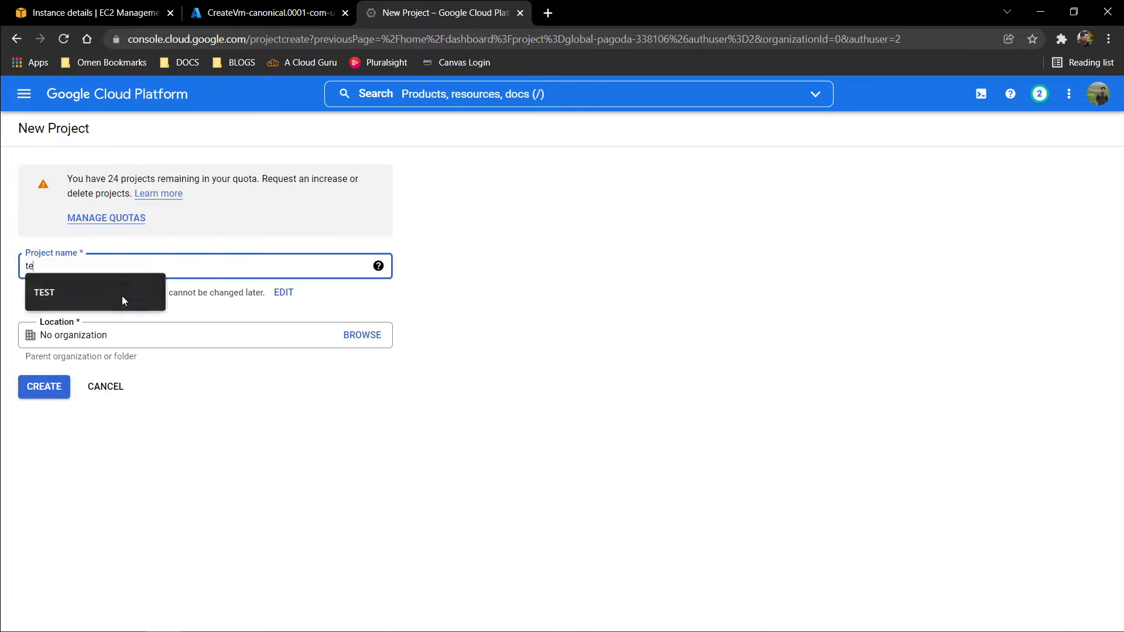
pyautogui.press('BackSpace')
pyautogui.press('BackSpace')
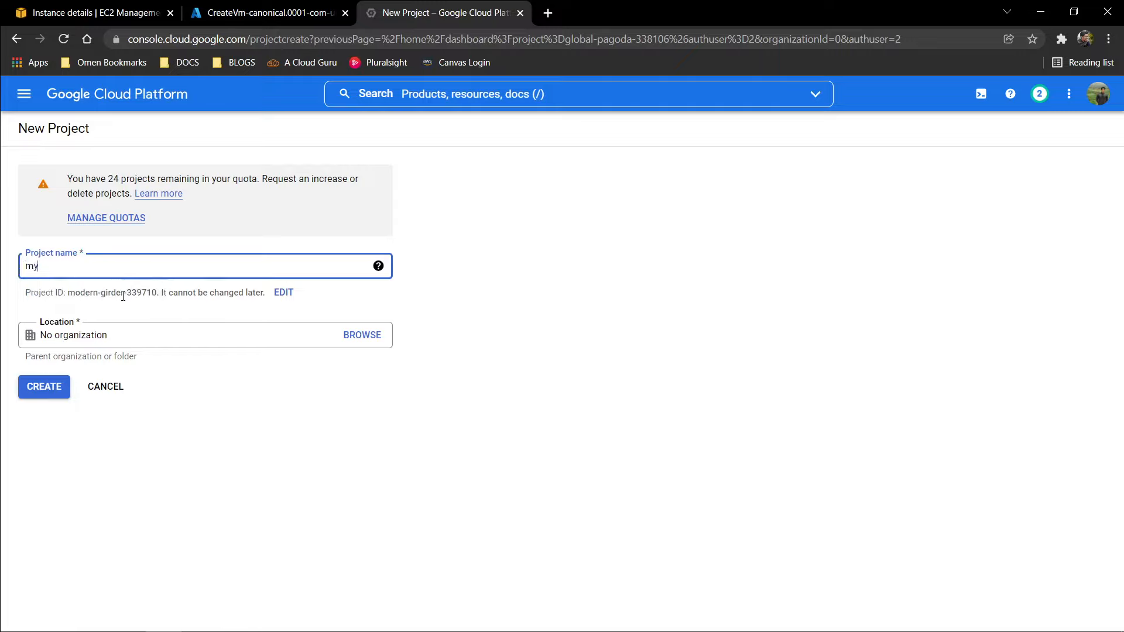
pyautogui.write('my first project')
pyautogui.click(279, 336)
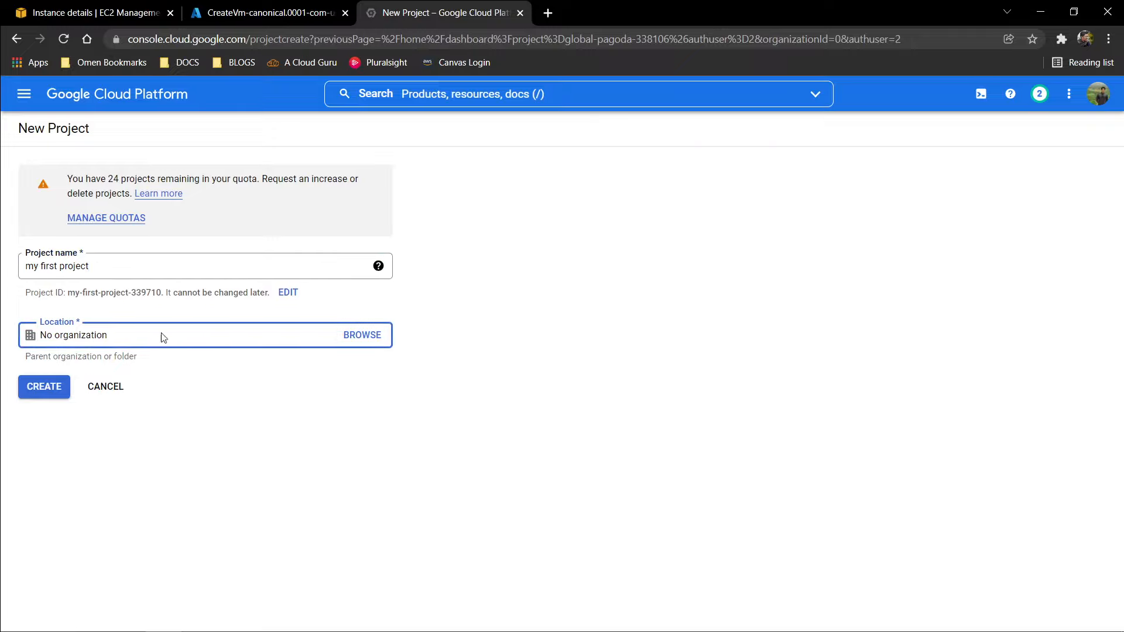
pyautogui.click(50, 392)
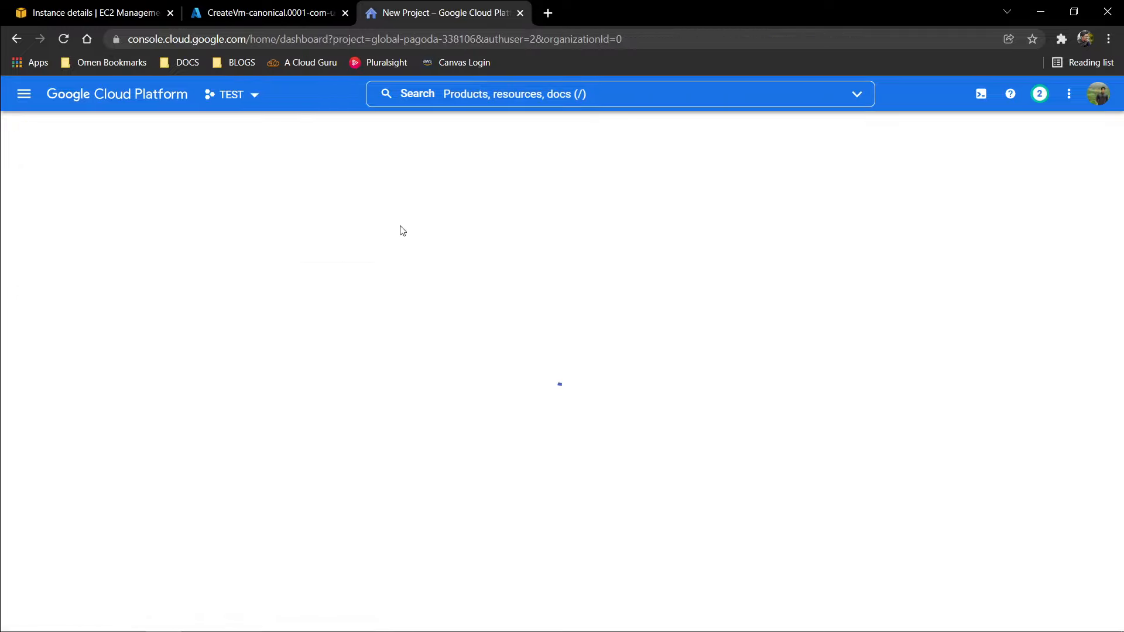
pyautogui.click(631, 209)
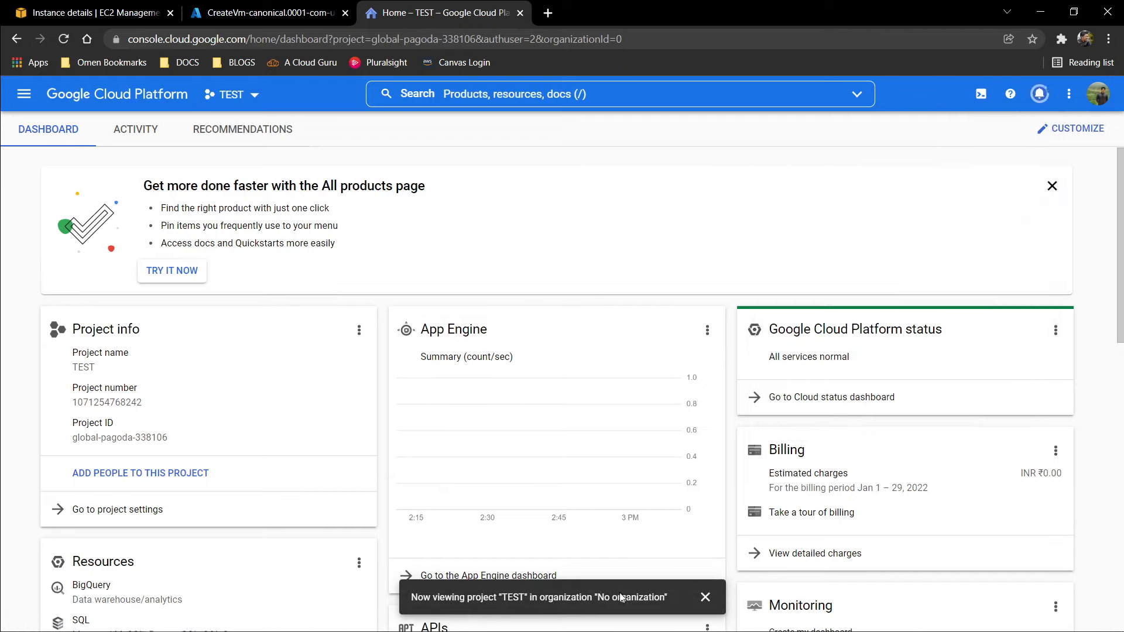
# Check the list of recent projects for my first project, keeping TEST as the current project.
pyautogui.click(244, 104)
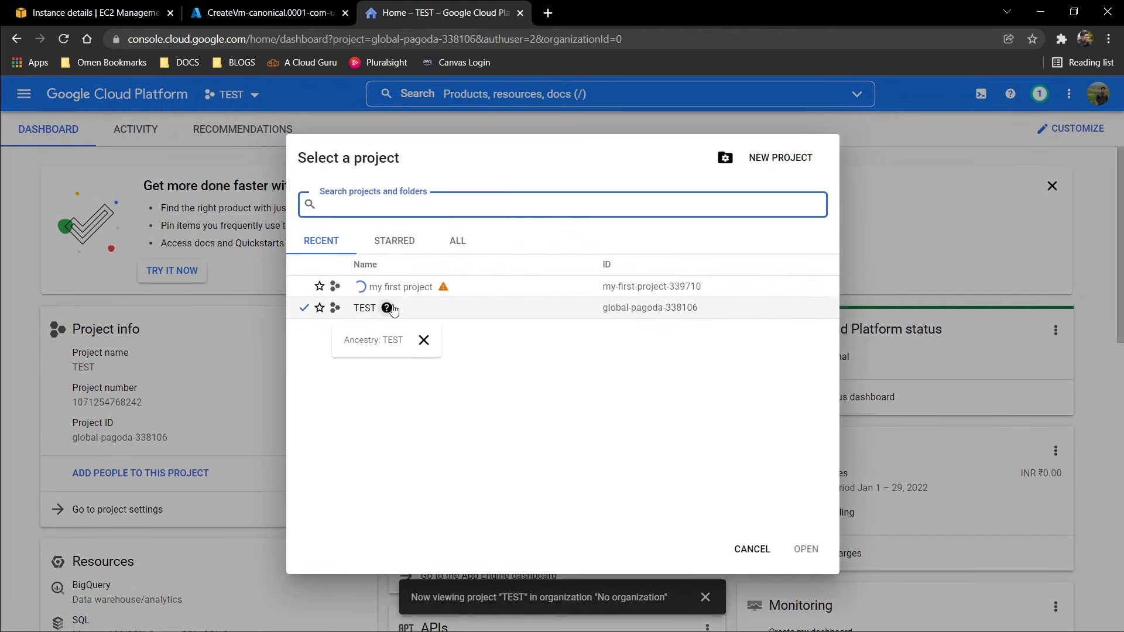
pyautogui.click(421, 312)
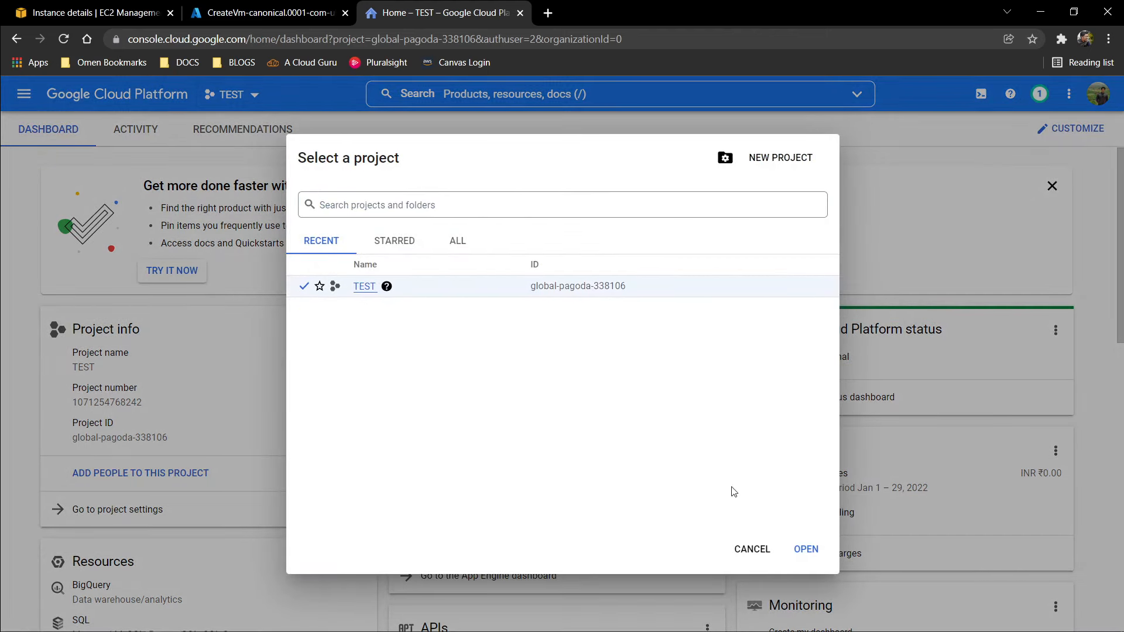
pyautogui.click(753, 548)
pyautogui.click(233, 94)
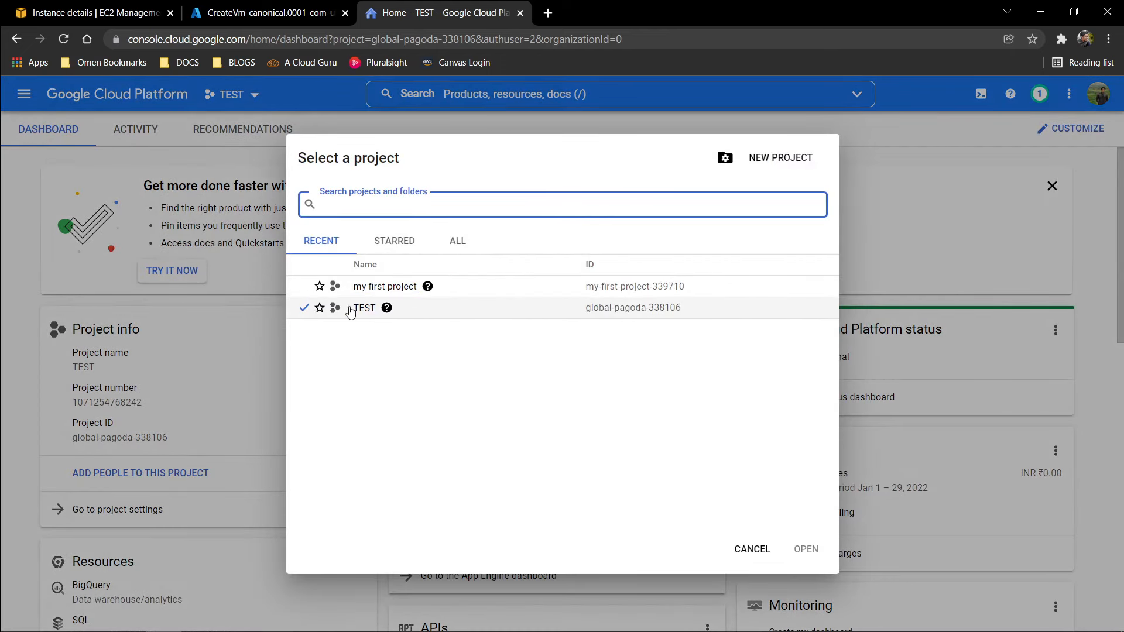
pyautogui.moveTo(384, 312)
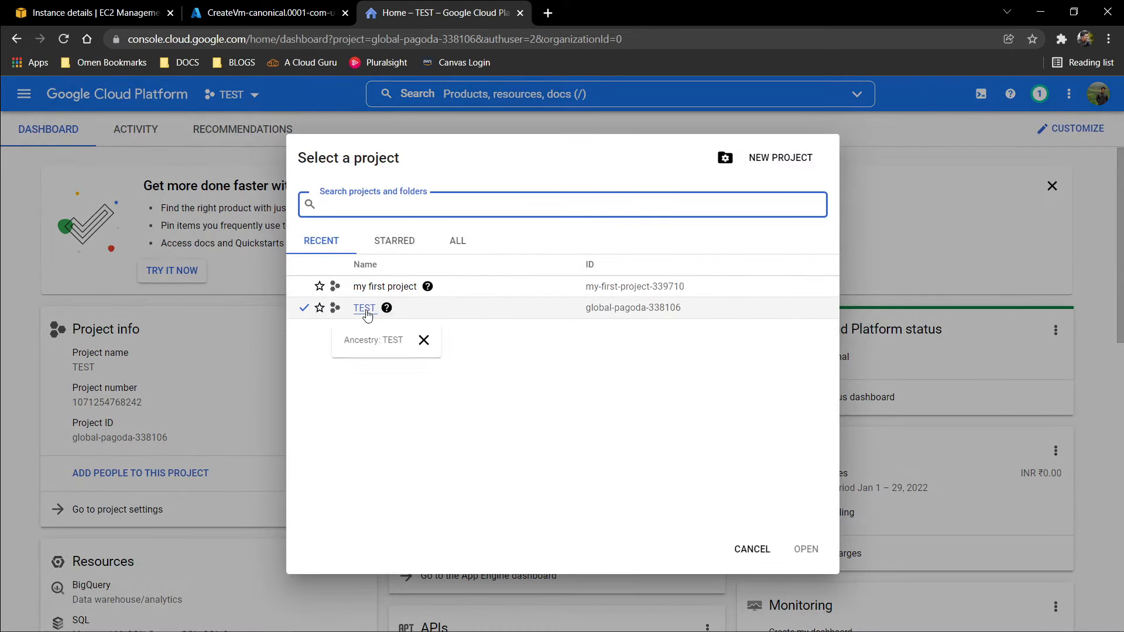
pyautogui.click(419, 309)
pyautogui.click(745, 548)
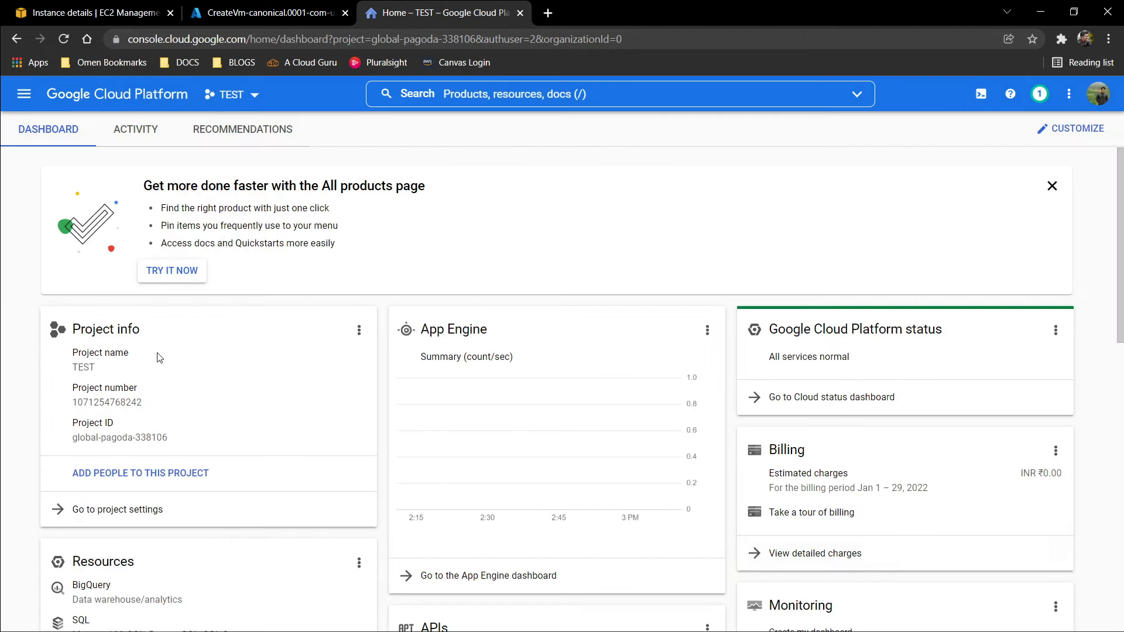
# Go to the Compute Engine VM instances of the TEST project and start creating a new instance.
pyautogui.click(27, 106)
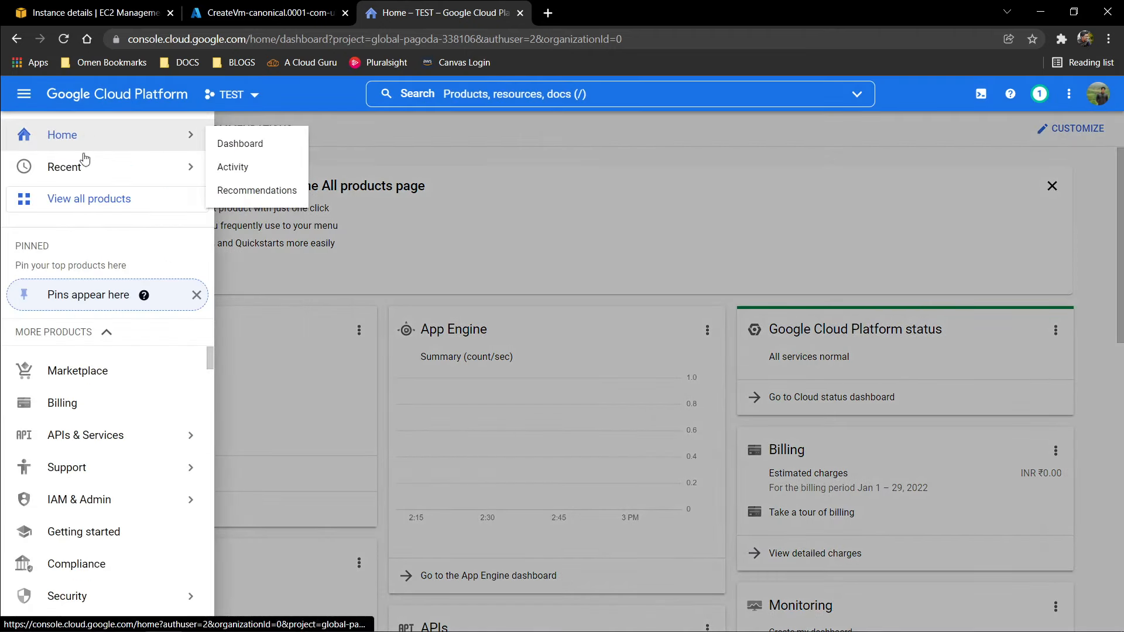
pyautogui.moveTo(106, 448)
pyautogui.scroll(-4, 106, 448)
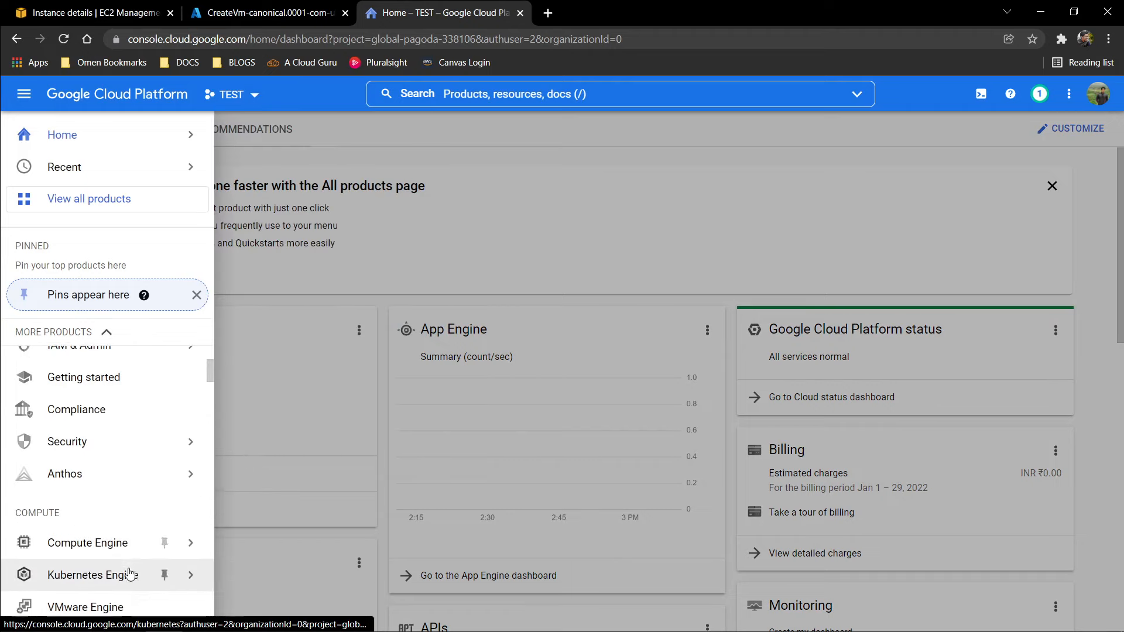
pyautogui.moveTo(158, 510)
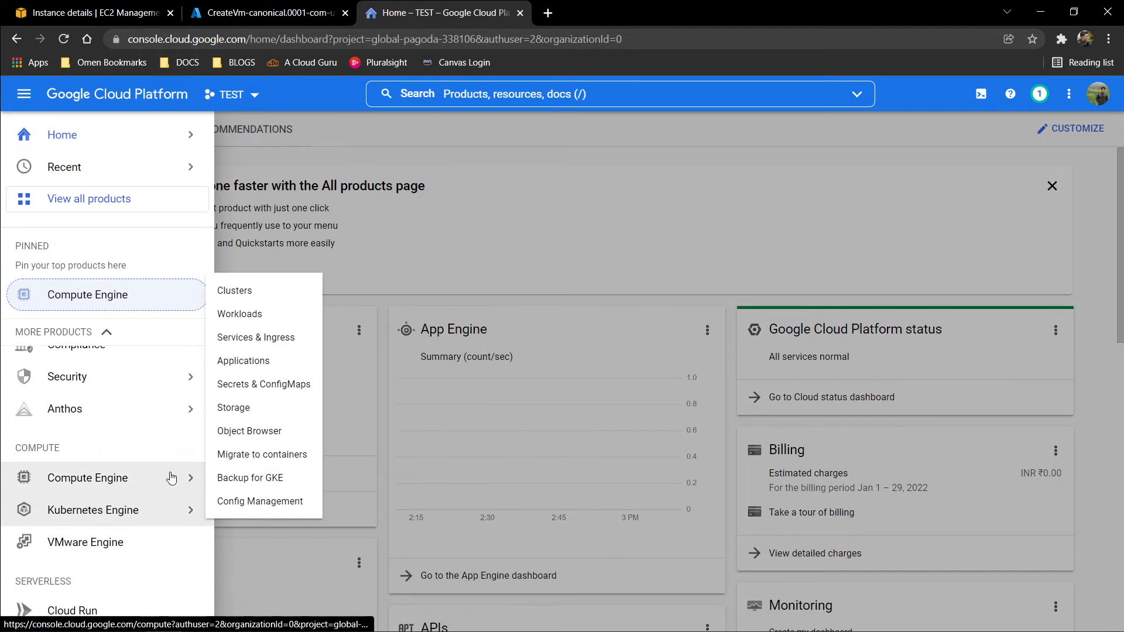
pyautogui.moveTo(175, 479)
pyautogui.click(234, 125)
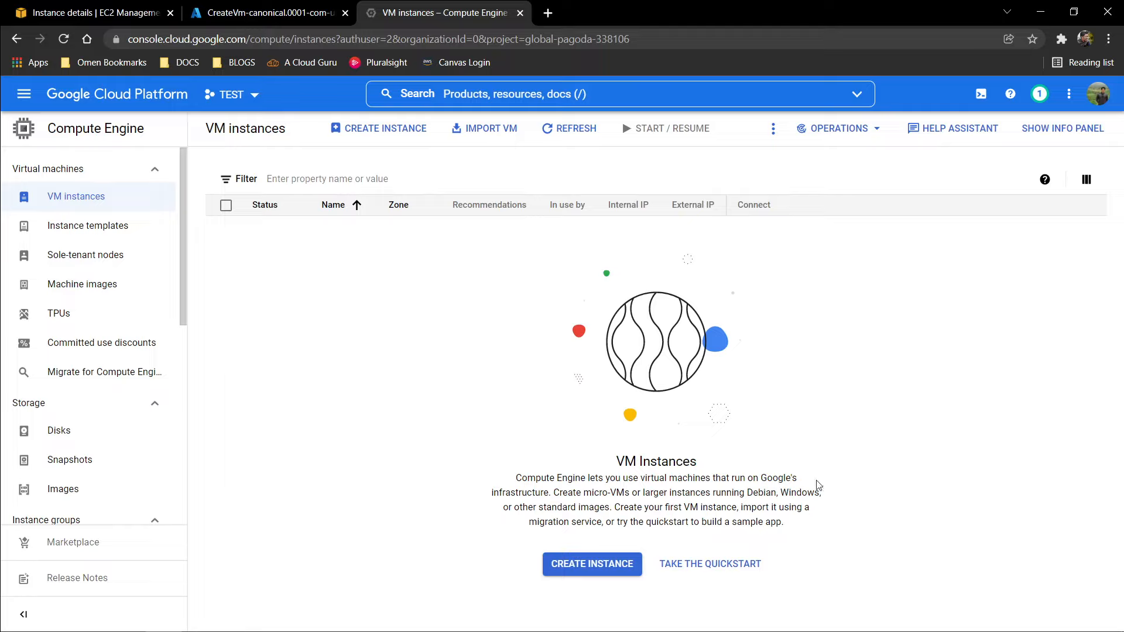
pyautogui.click(605, 567)
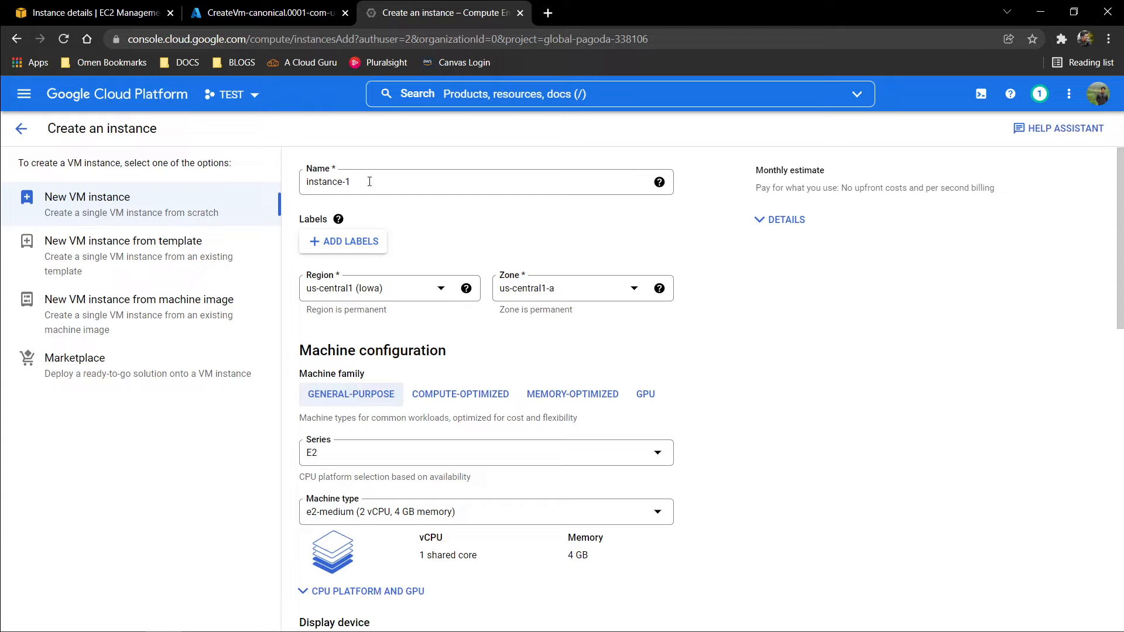
# Review the new instance's name, labels, region and zone, keeping the defaults.
pyautogui.moveTo(351, 181); pyautogui.dragTo(304, 181)
pyautogui.click(445, 218)
pyautogui.click(414, 209)
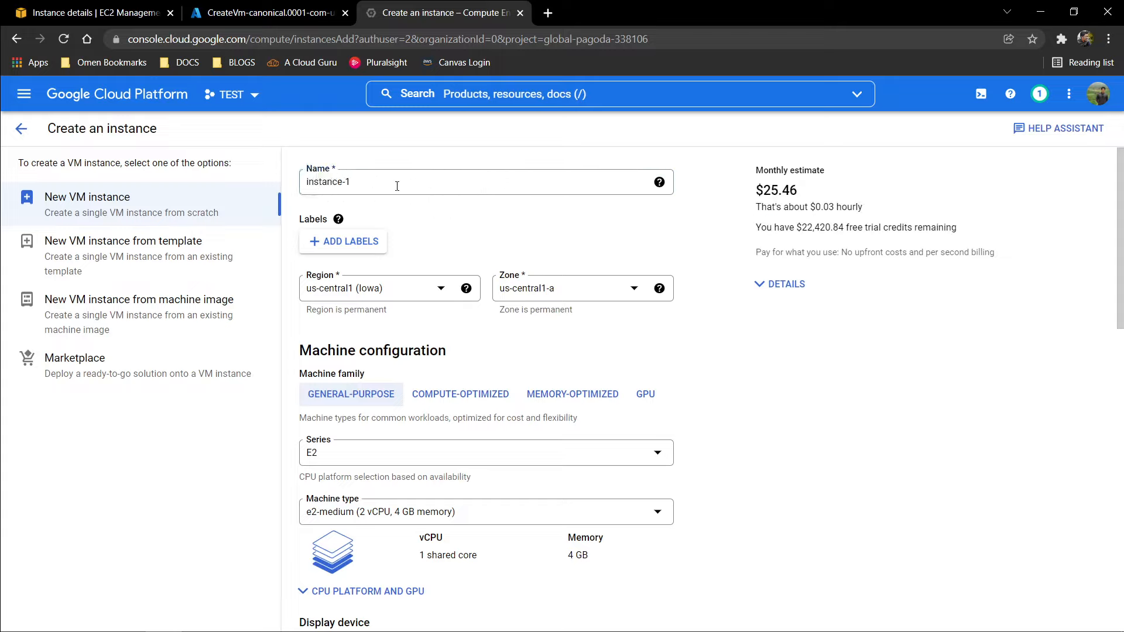
pyautogui.moveTo(397, 187); pyautogui.dragTo(303, 182)
pyautogui.click(521, 235)
pyautogui.scroll(-1, 763, 364)
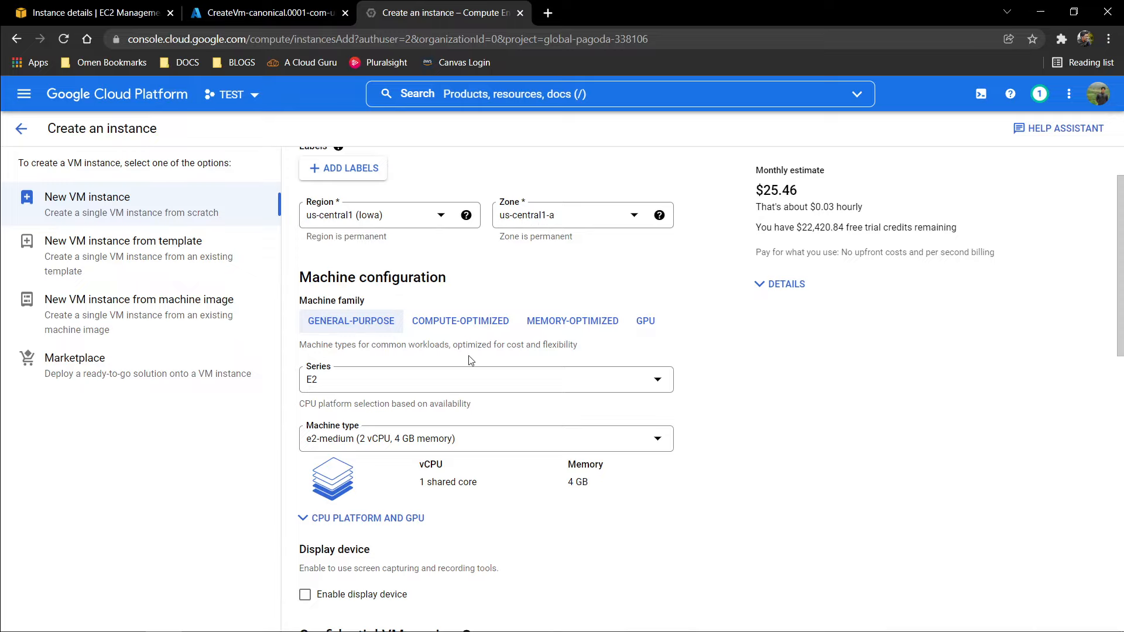
# Examine the available machine series, the machine type, and the display device, Confidential VM and container options, keeping the defaults.
pyautogui.scroll(-1, 470, 360)
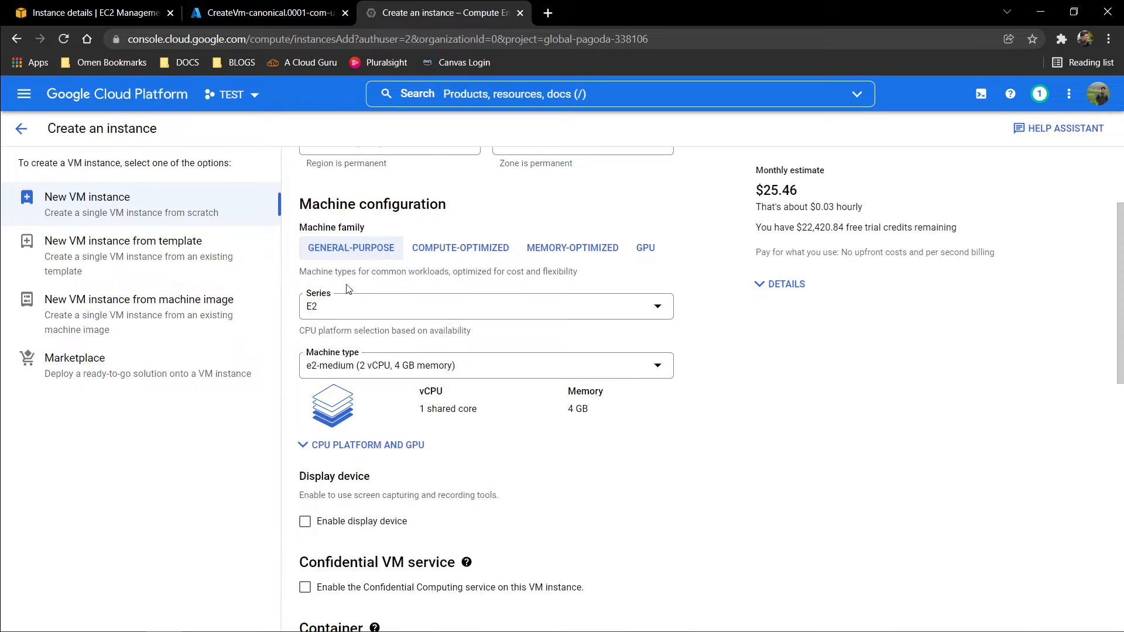
pyautogui.click(344, 317)
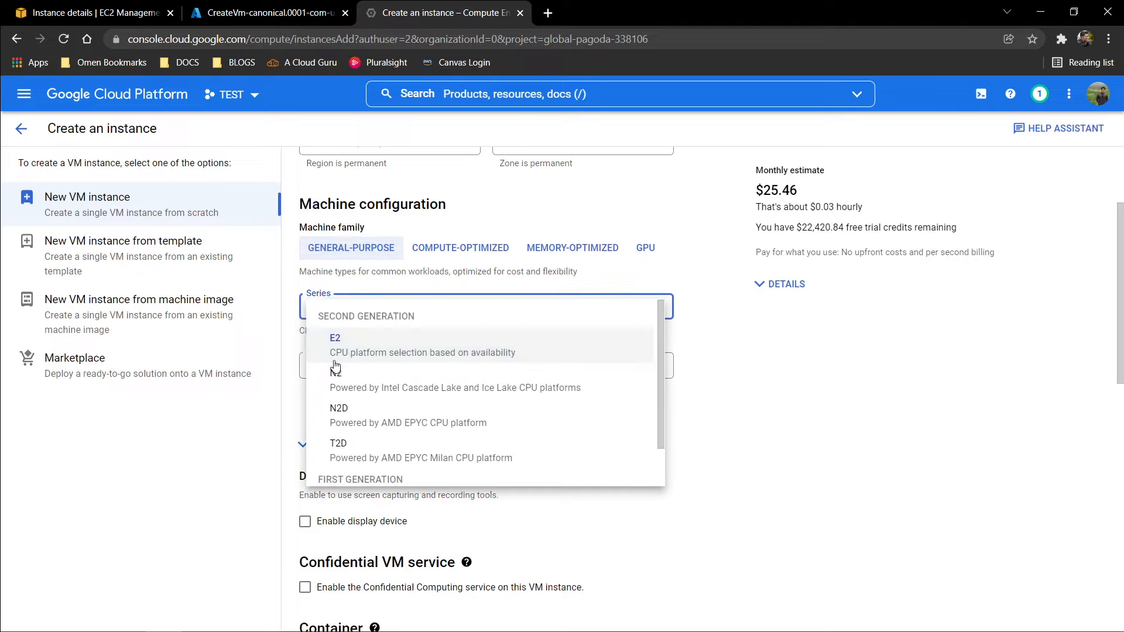
pyautogui.click(866, 402)
pyautogui.scroll(-1, 401, 378)
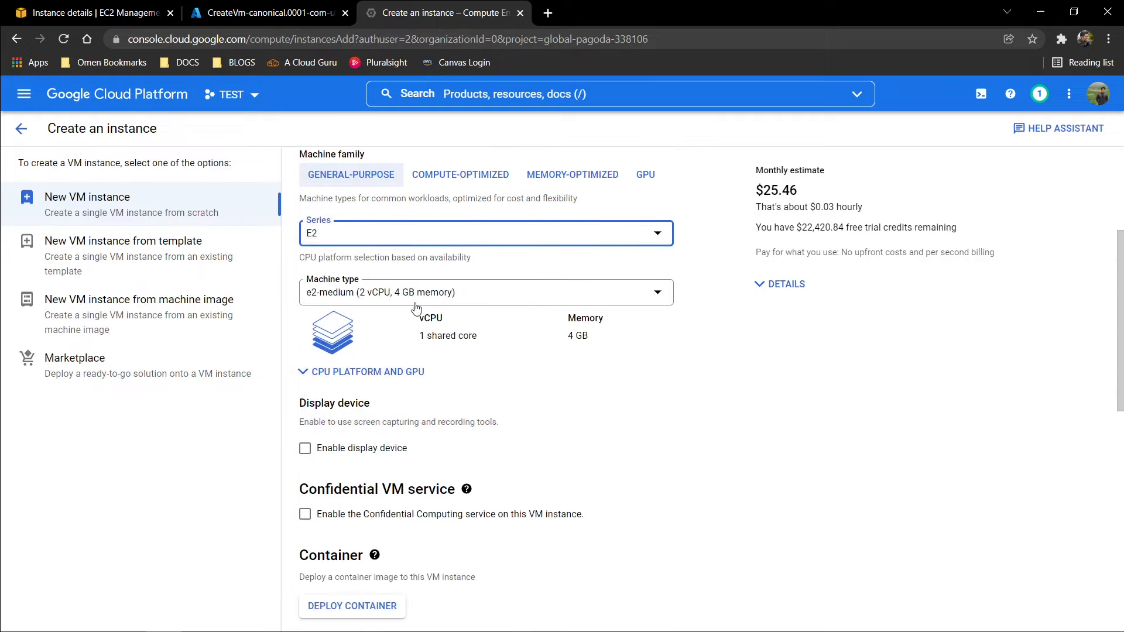
pyautogui.scroll(-1, 374, 376)
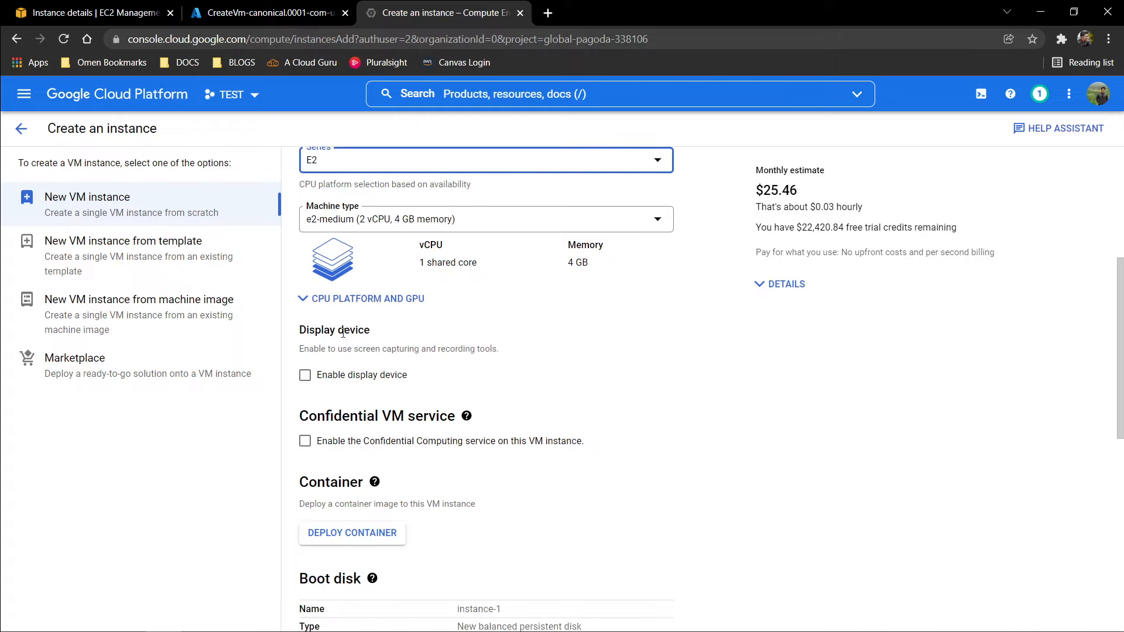
pyautogui.scroll(-2, 343, 333)
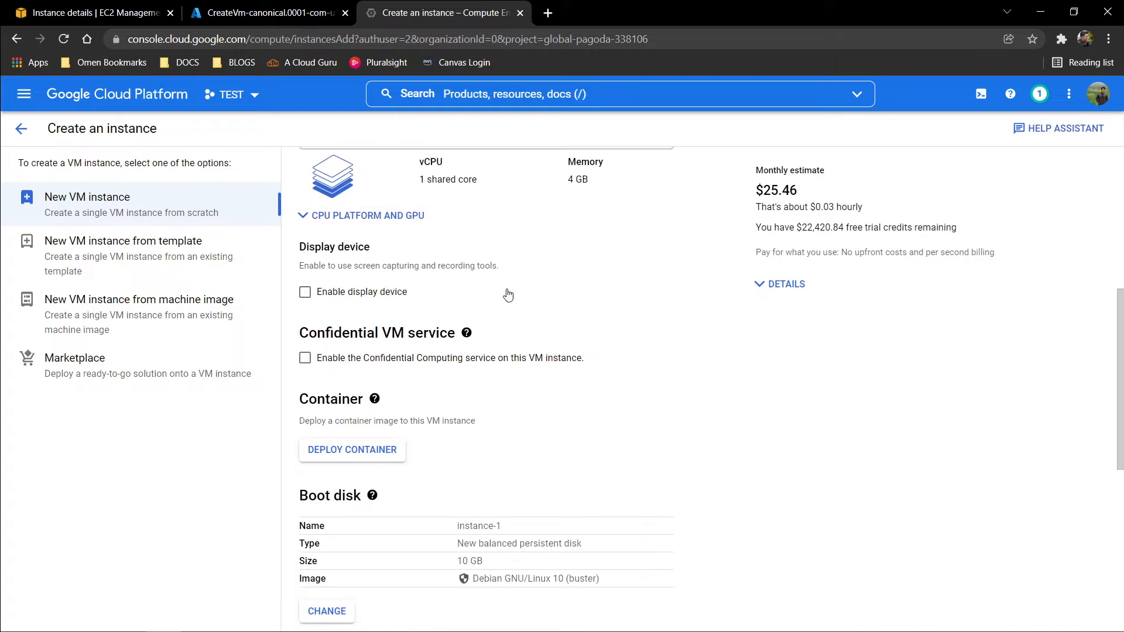
pyautogui.scroll(1, 338, 275)
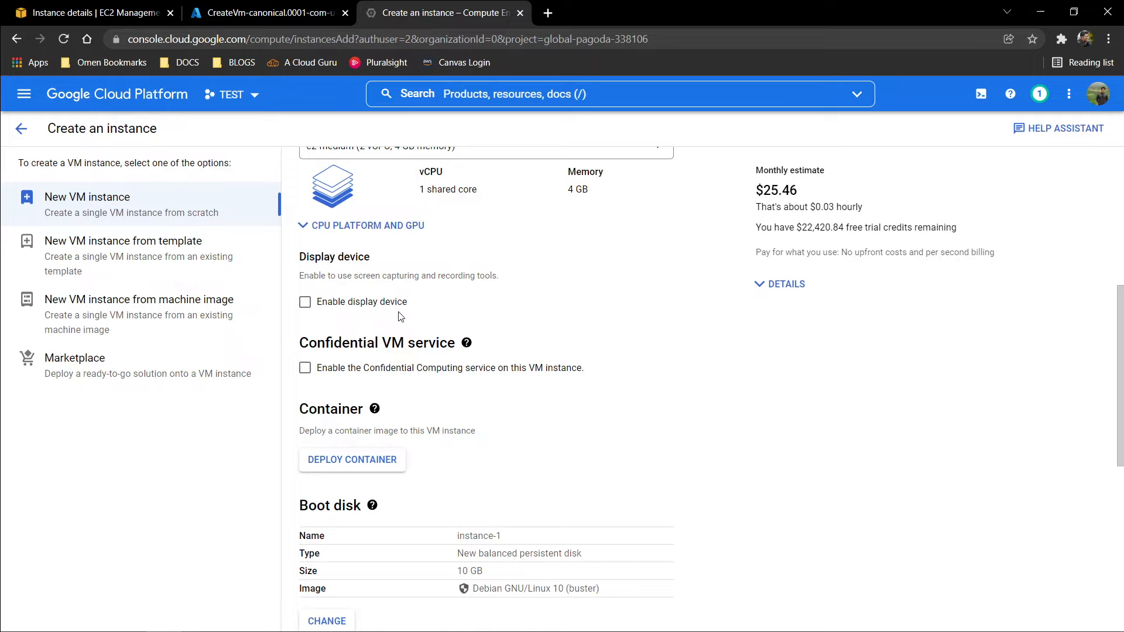
# Review the boot disk's type, size and image and the available Debian versions, leaving the boot disk unchanged.
pyautogui.scroll(-1, 608, 366)
pyautogui.scroll(-2, 544, 375)
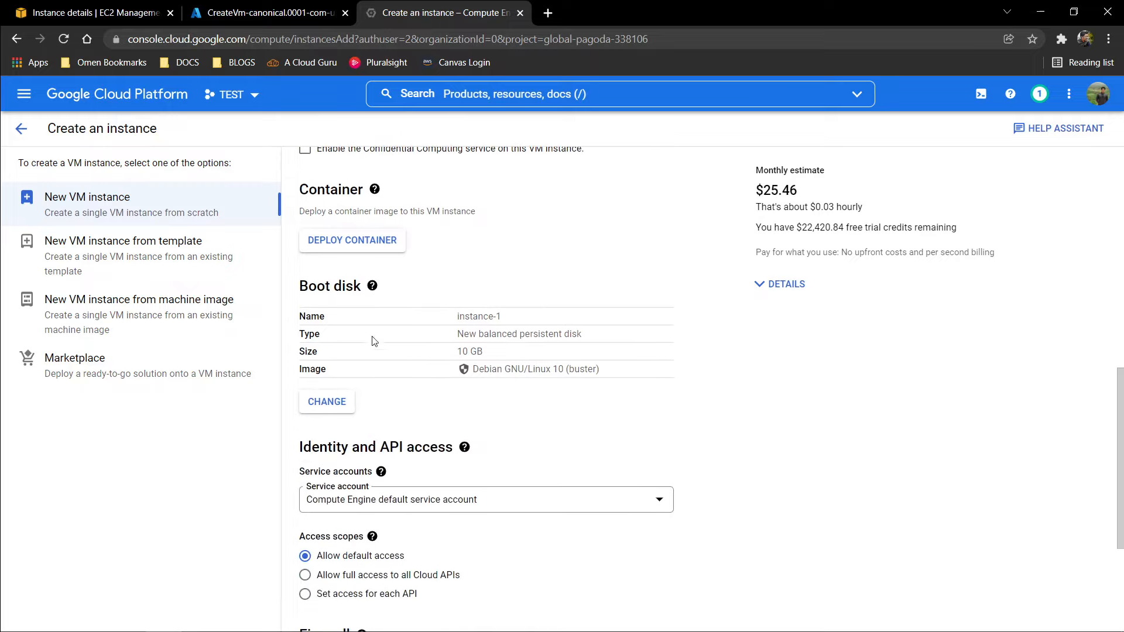
pyautogui.moveTo(301, 284); pyautogui.dragTo(363, 285)
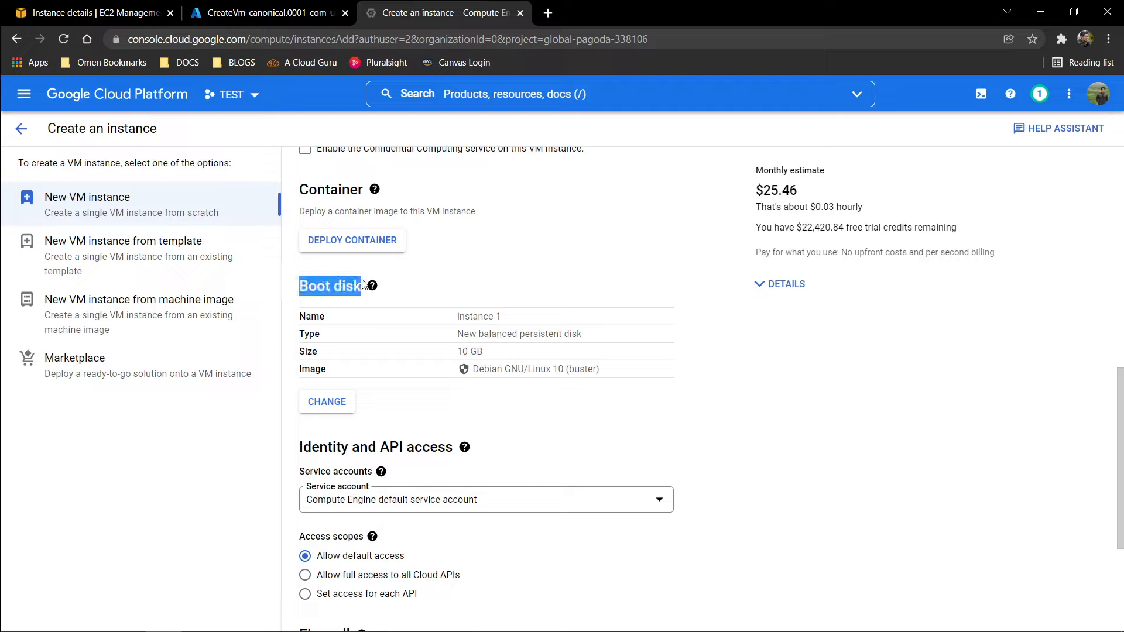
pyautogui.click(545, 290)
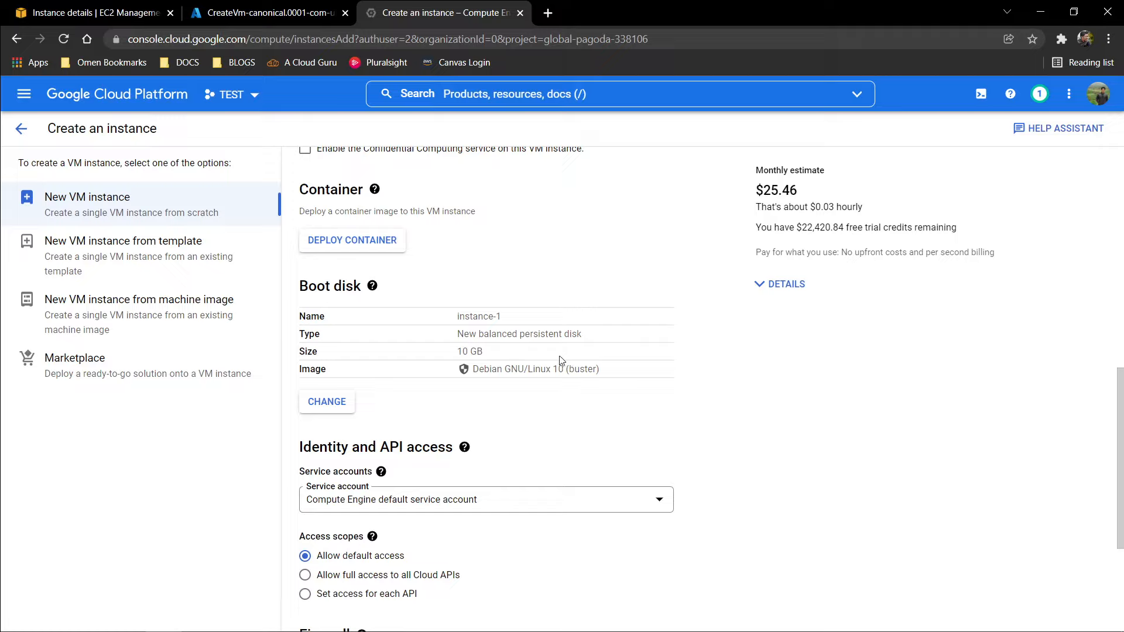
pyautogui.moveTo(456, 336); pyautogui.dragTo(609, 354)
pyautogui.click(718, 382)
pyautogui.moveTo(485, 371); pyautogui.dragTo(592, 382)
pyautogui.click(636, 383)
pyautogui.click(654, 401)
pyautogui.scroll(-1, 532, 386)
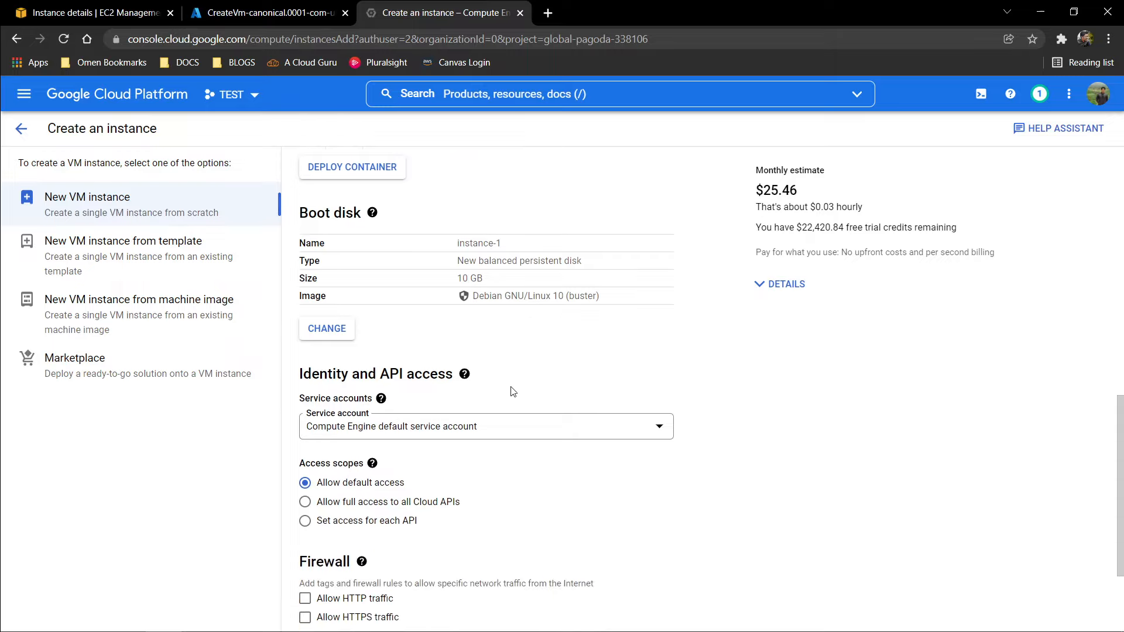
pyautogui.click(322, 336)
pyautogui.click(498, 288)
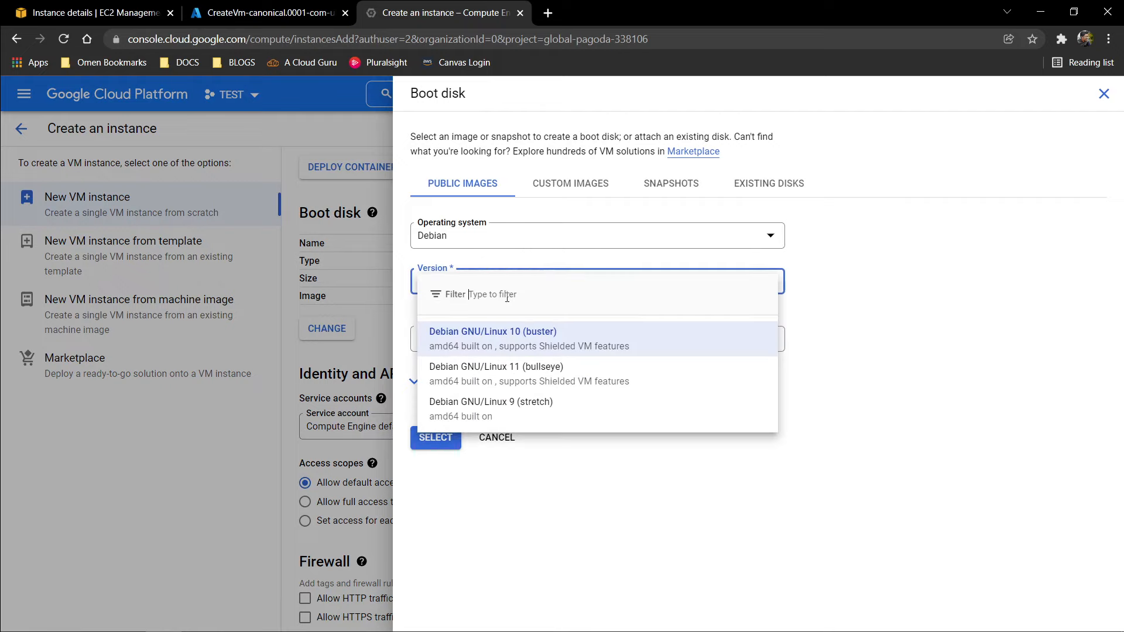
pyautogui.click(710, 519)
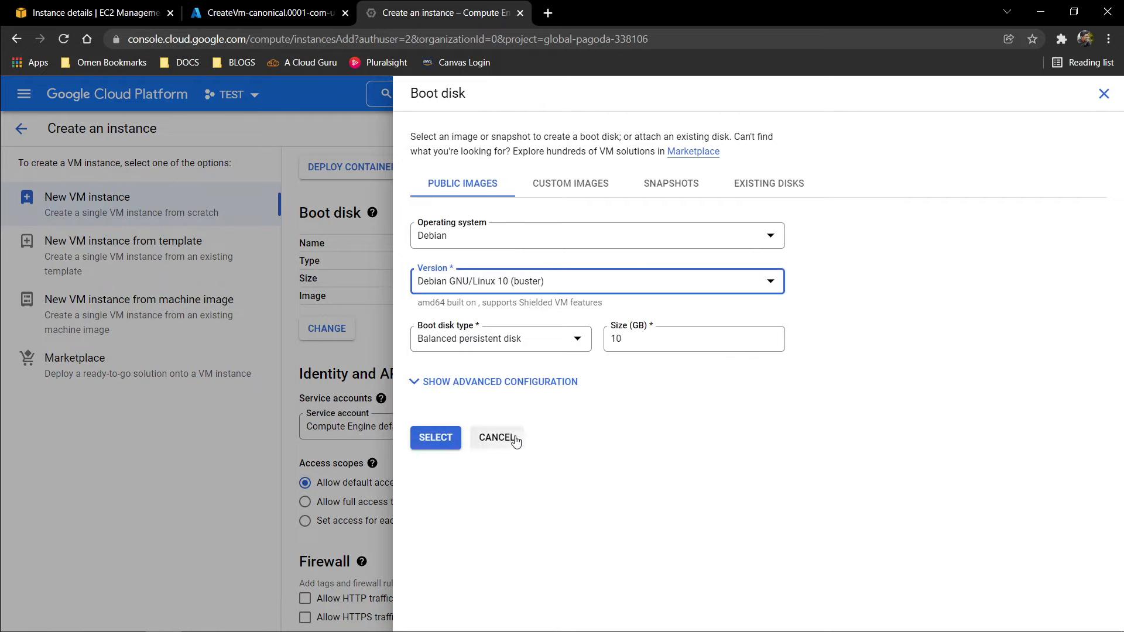
pyautogui.click(516, 440)
# Keep the Compute Engine default service account and allow HTTP and HTTPS traffic in the instance's firewall settings.
pyautogui.scroll(-2, 536, 451)
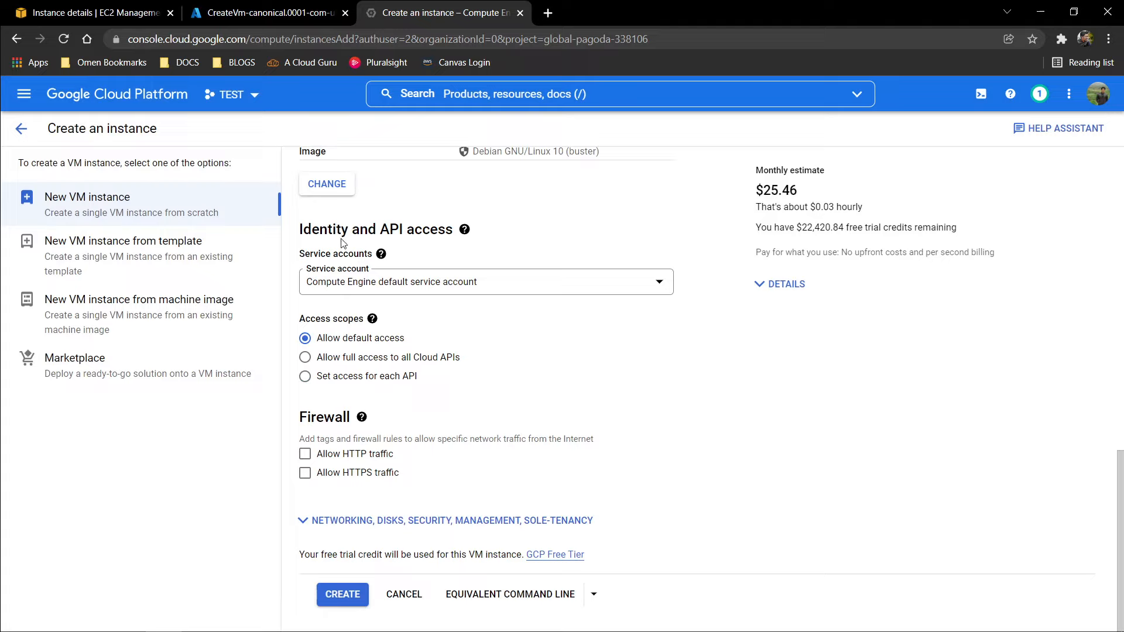
pyautogui.click(442, 283)
pyautogui.click(845, 405)
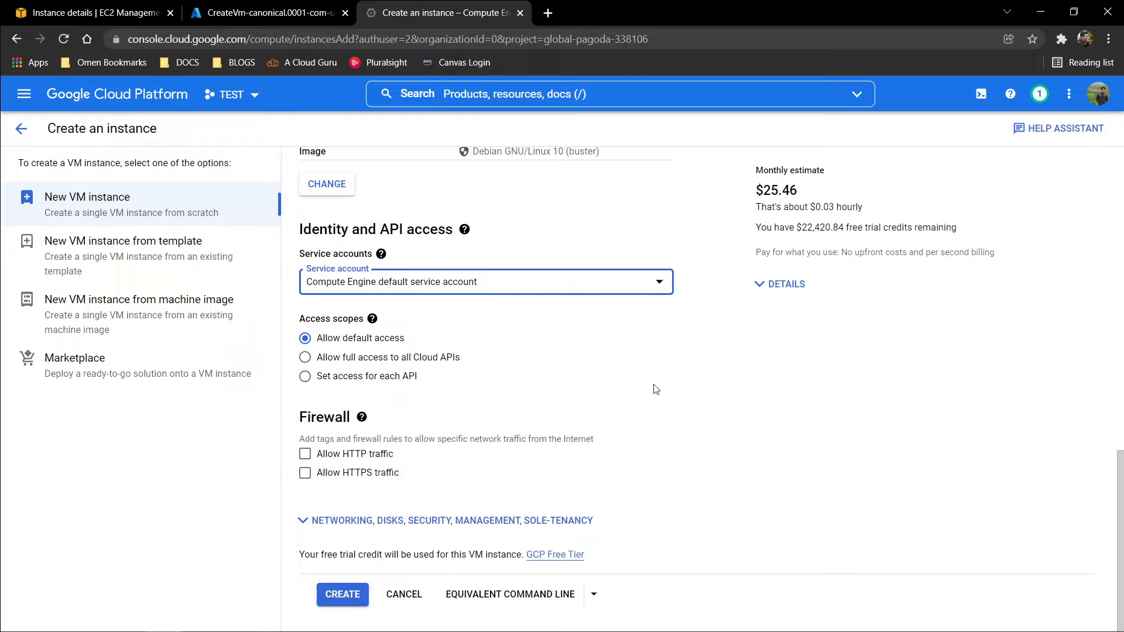
pyautogui.click(305, 454)
pyautogui.click(305, 473)
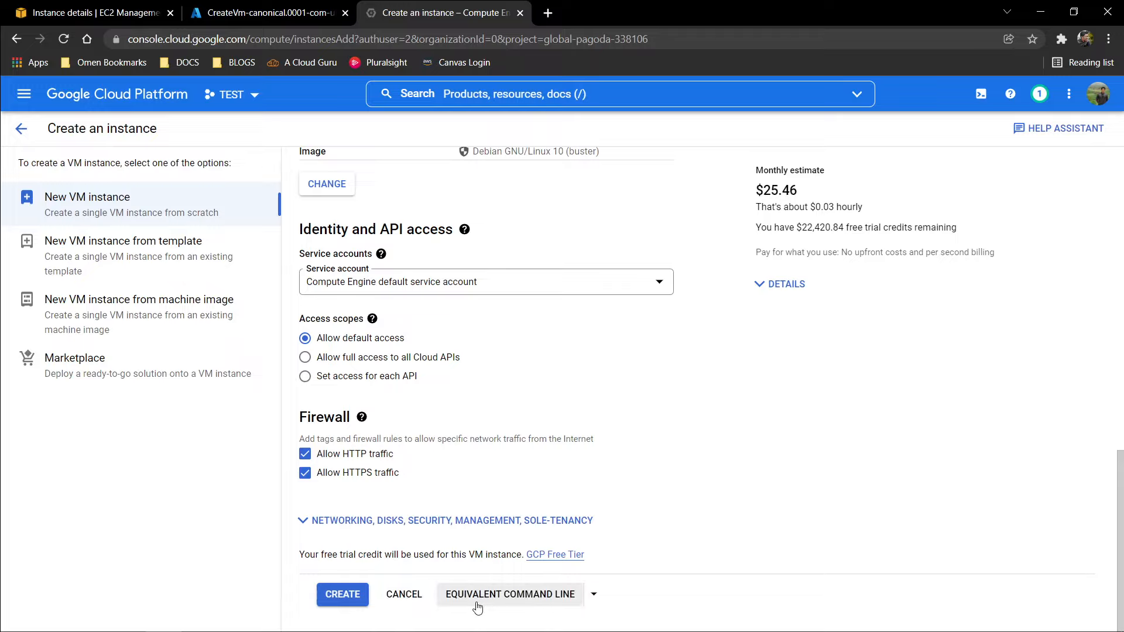
# Create the configured Compute Engine instance and dismiss the tutorial that opens beside the VM instances list.
pyautogui.click(362, 593)
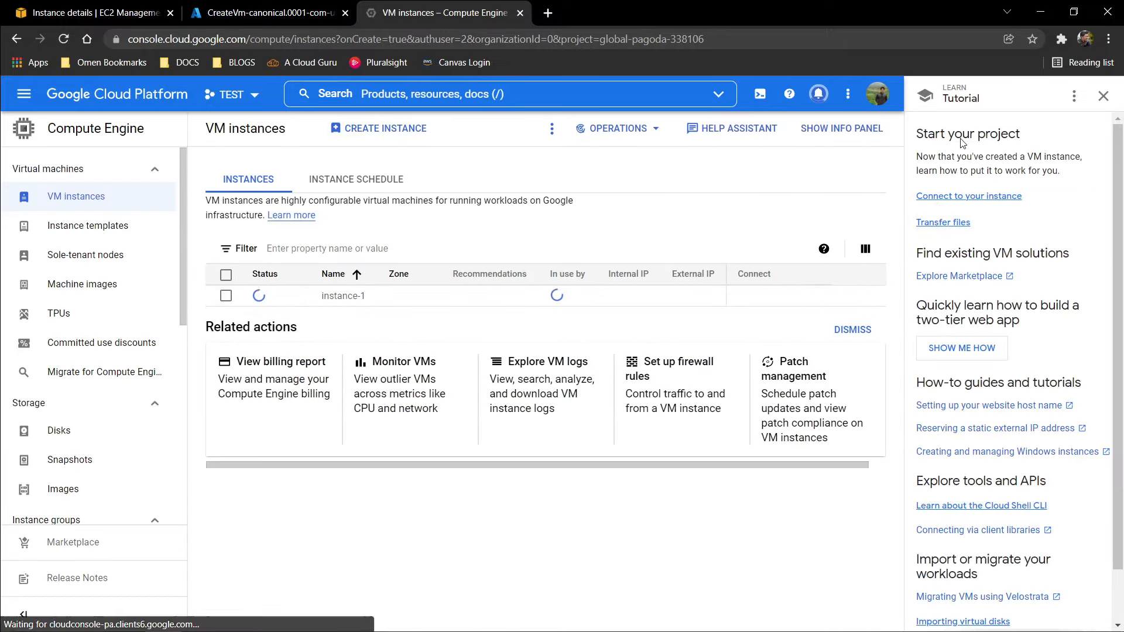
pyautogui.click(1104, 96)
# Switch to AWS and show the EC2 instances list, and in Azure show the Virtual machines list, to check each machine's status.
pyautogui.click(72, 8)
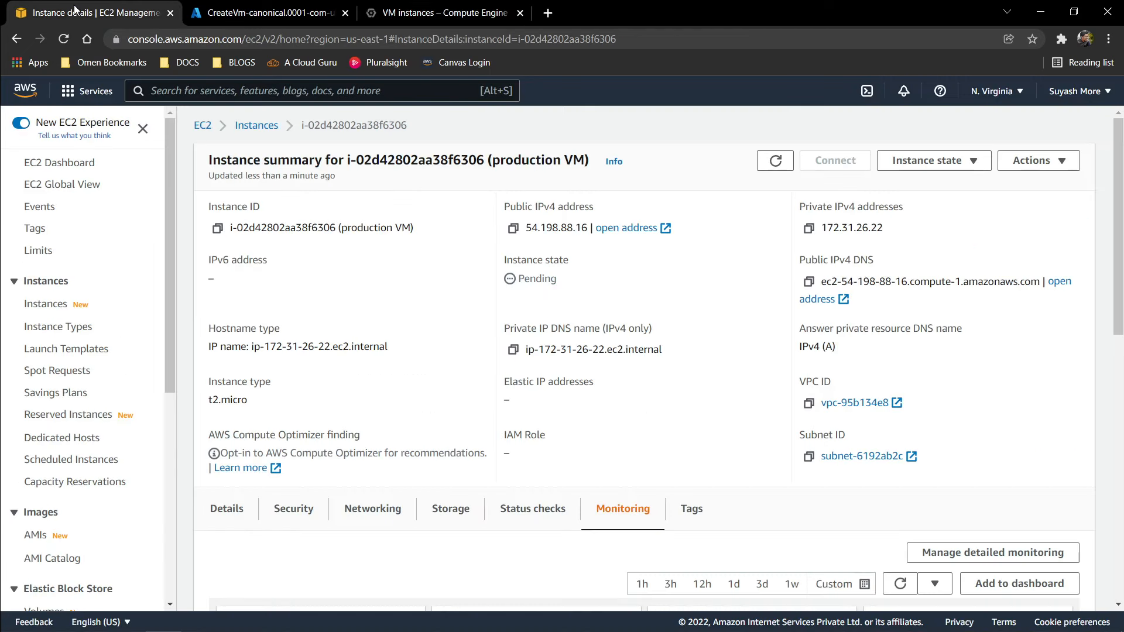
pyautogui.click(258, 126)
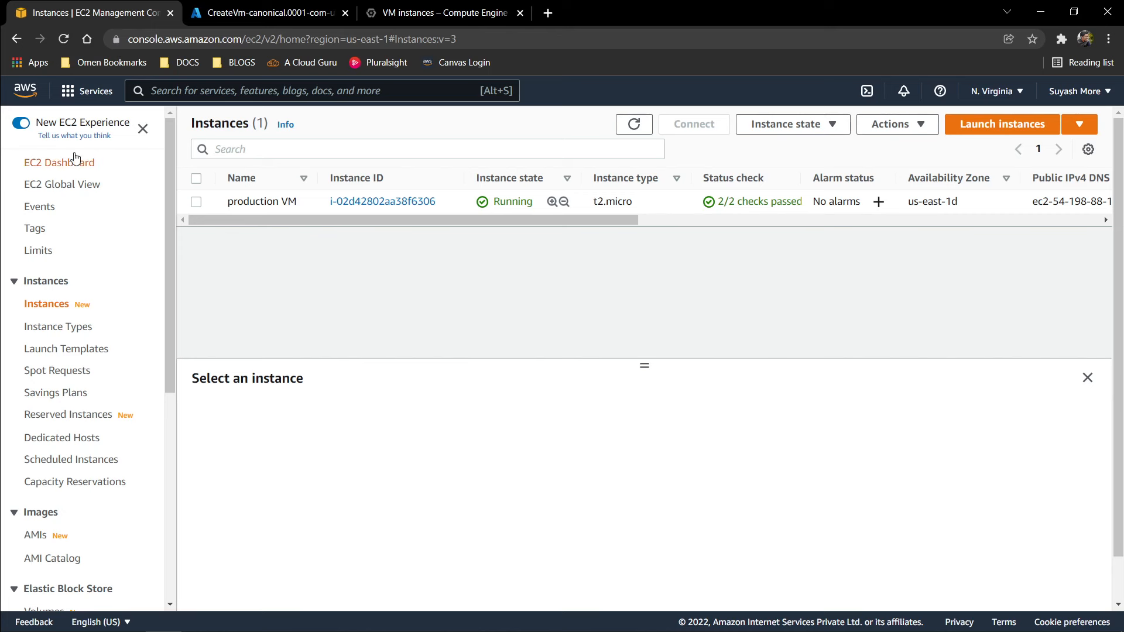
pyautogui.click(237, 21)
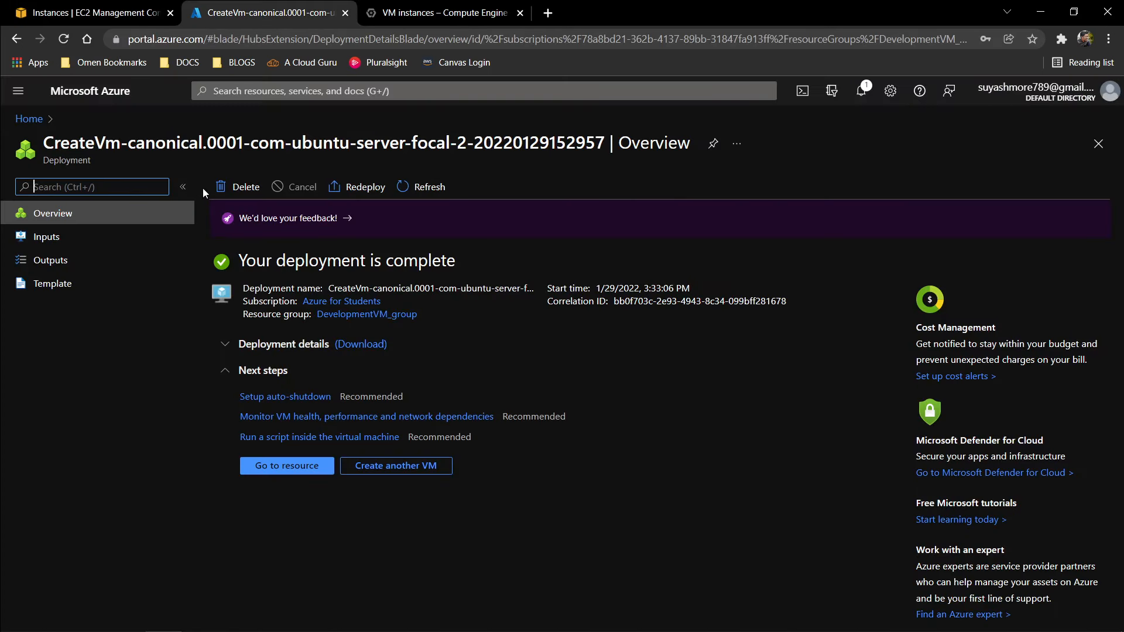
pyautogui.click(29, 119)
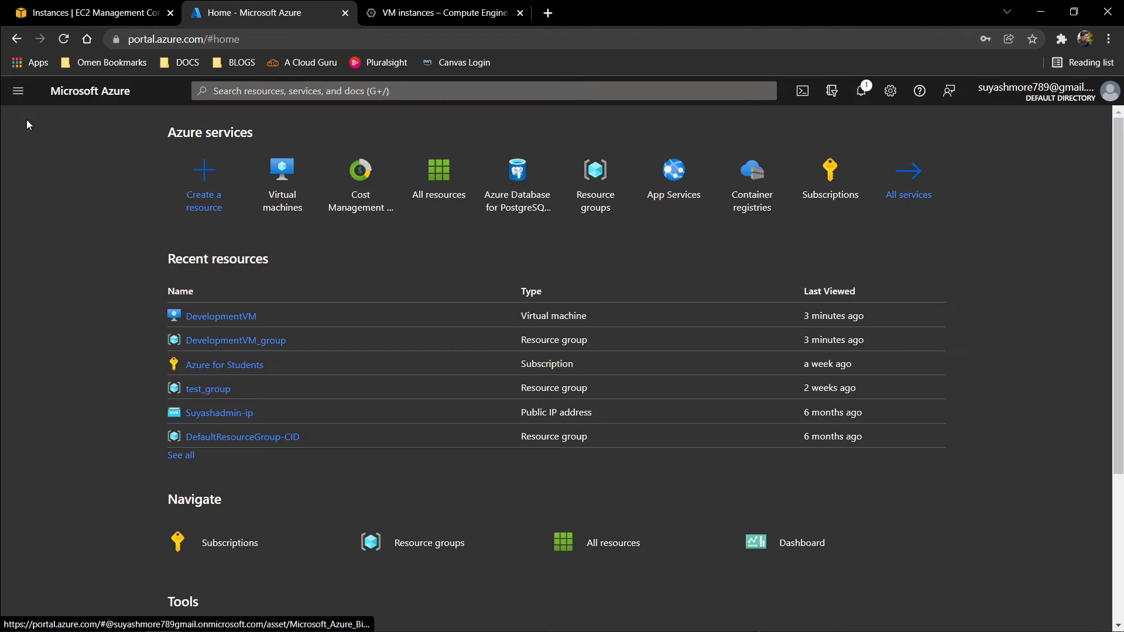
pyautogui.click(305, 199)
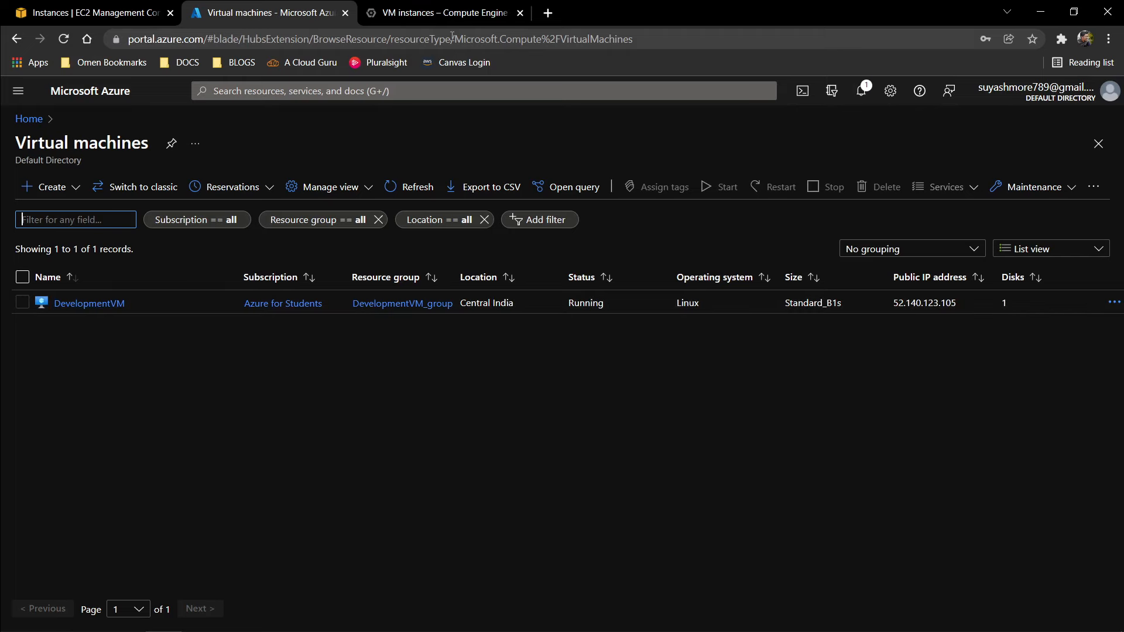
# Check the new instance's status in Google Cloud and compare it with the virtual machine lists in AWS and Azure.
pyautogui.click(448, 13)
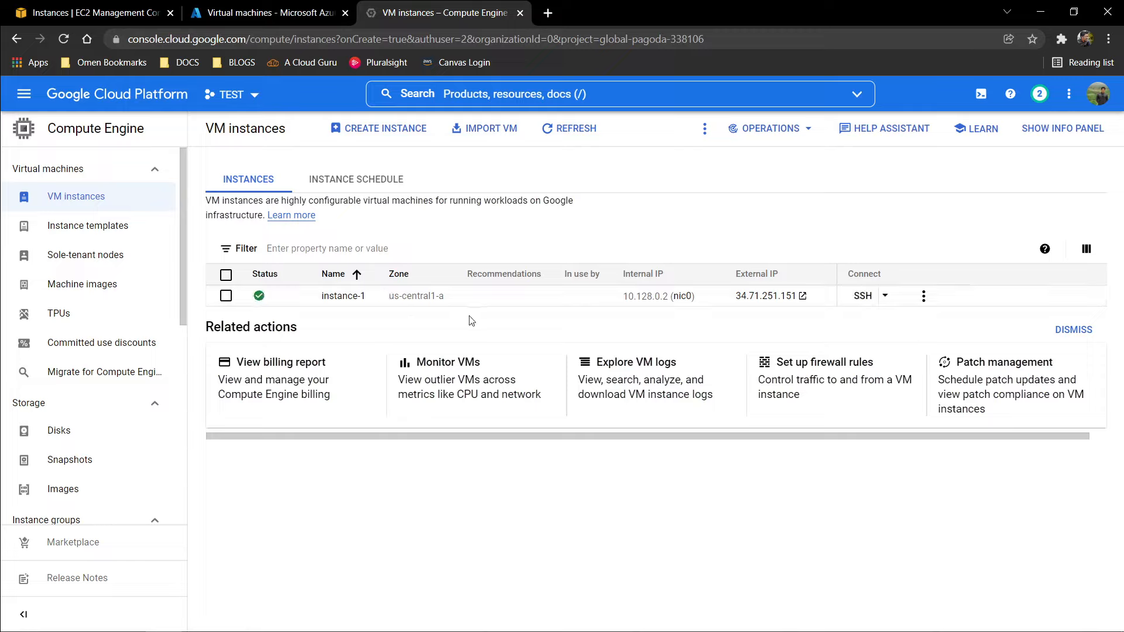
pyautogui.moveTo(259, 298)
pyautogui.click(93, 12)
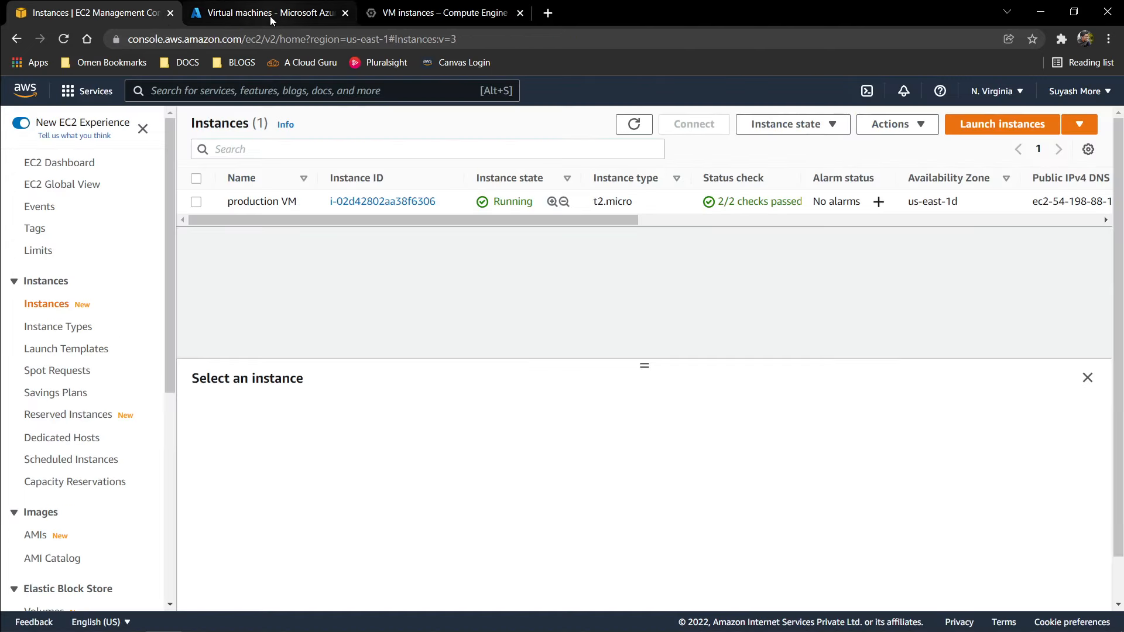
pyautogui.click(270, 15)
pyautogui.click(463, 13)
pyautogui.click(94, 12)
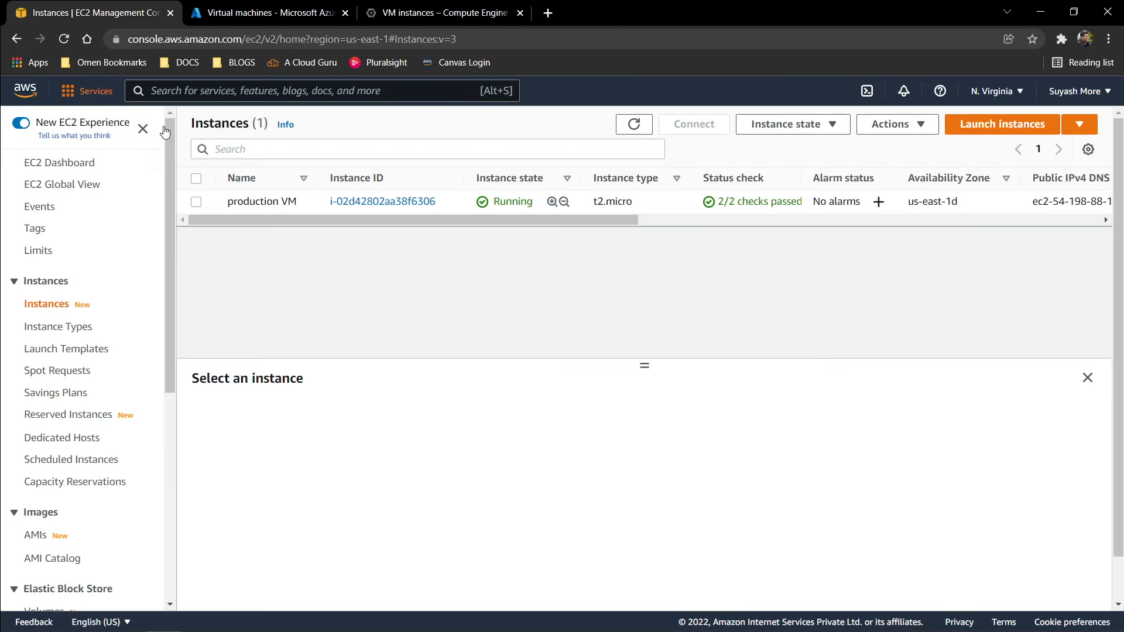
pyautogui.click(269, 12)
pyautogui.click(442, 13)
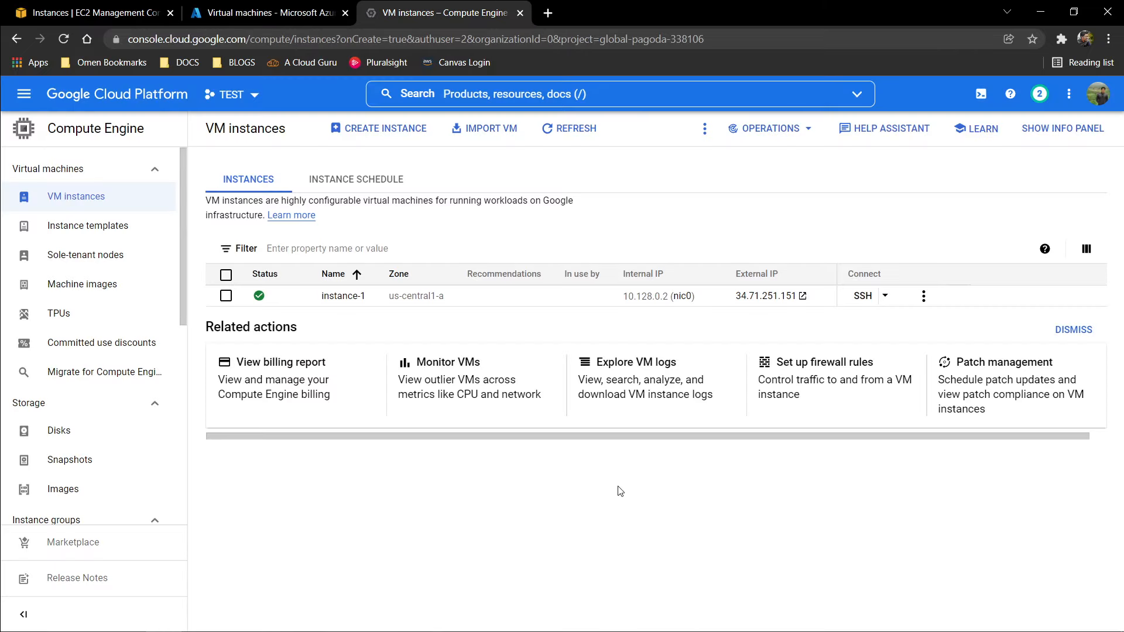